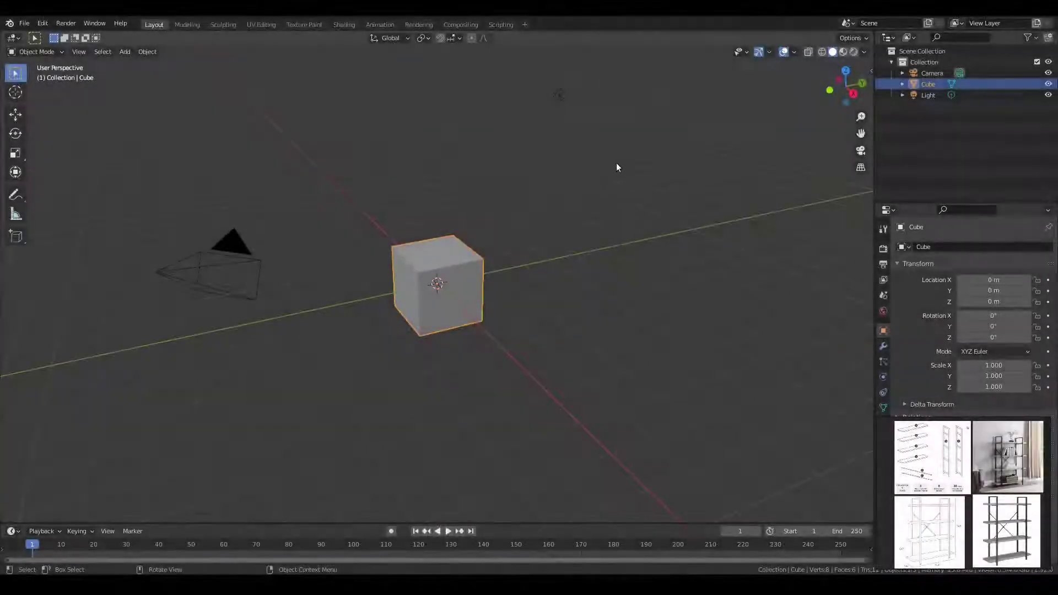
Delete the camera and light so only the cube remains.
left_click(560, 97)
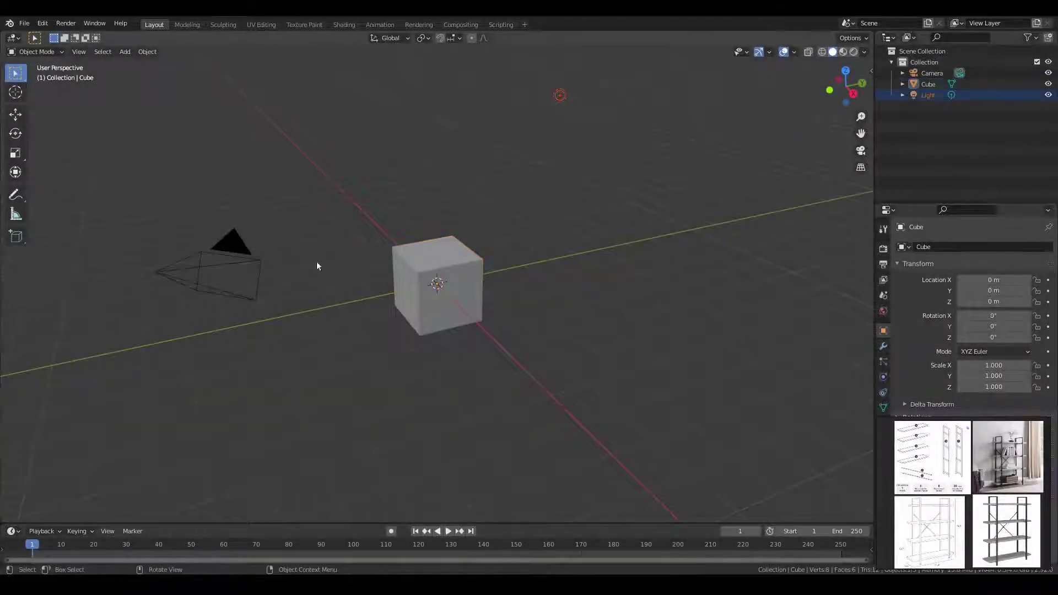
left_click(257, 279, "shift")
key("Delete")
scroll(419, 325, "up", 5)
Briefly enter and exit mesh editing, then show the sidebar and start editing the cube's Z dimension.
key("Tab")
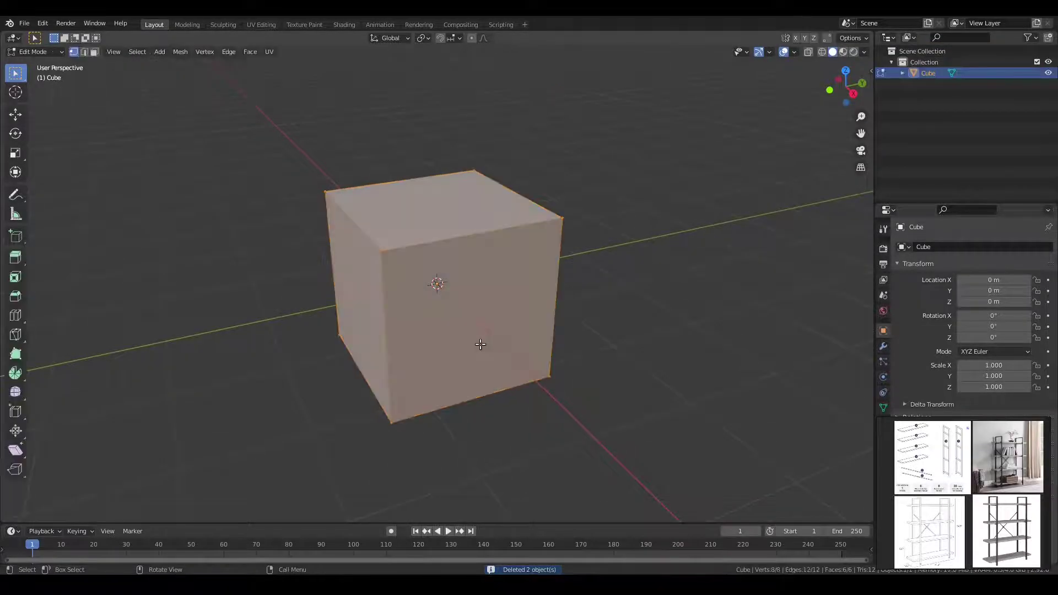
key("g")
key("Escape")
key("Tab")
middle_click_drag(524, 251, 705, 348)
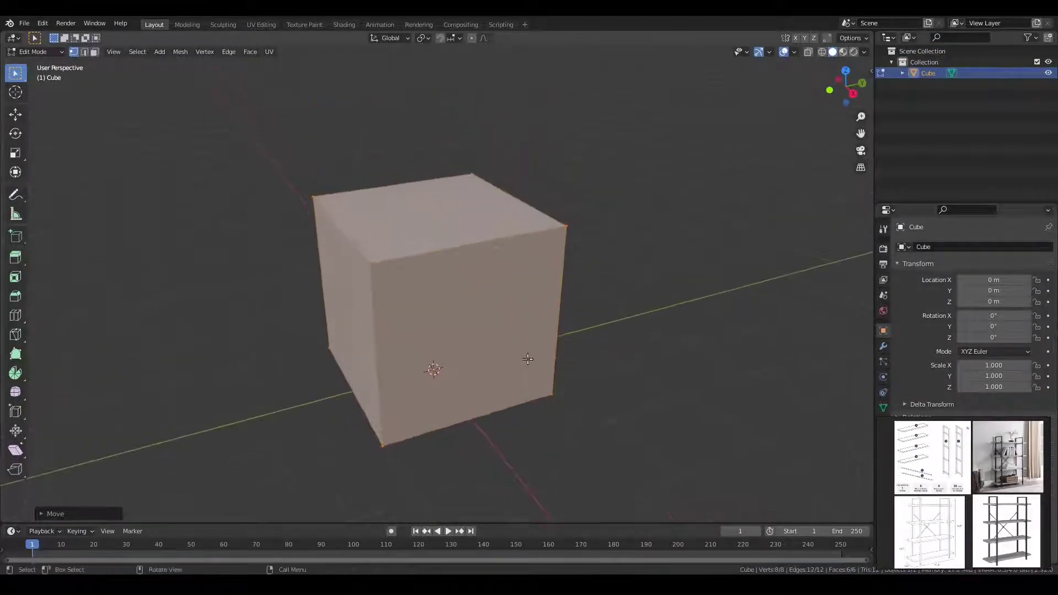
key("n")
left_click(794, 263)
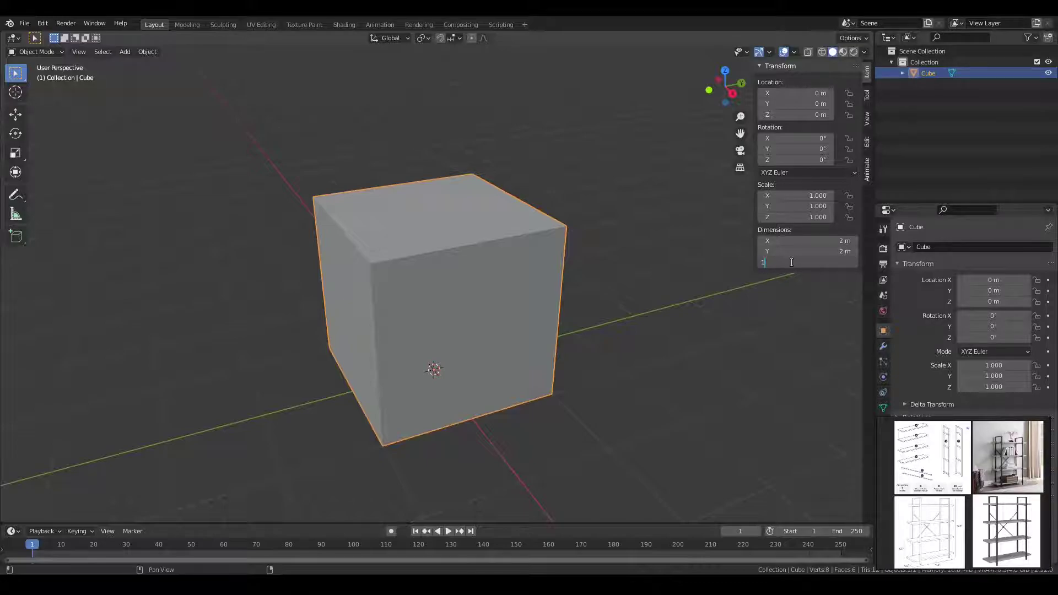
Set the cube's dimensions to Z 1.39 m, X 1.049 m and Y 0.317 m.
key("Return")
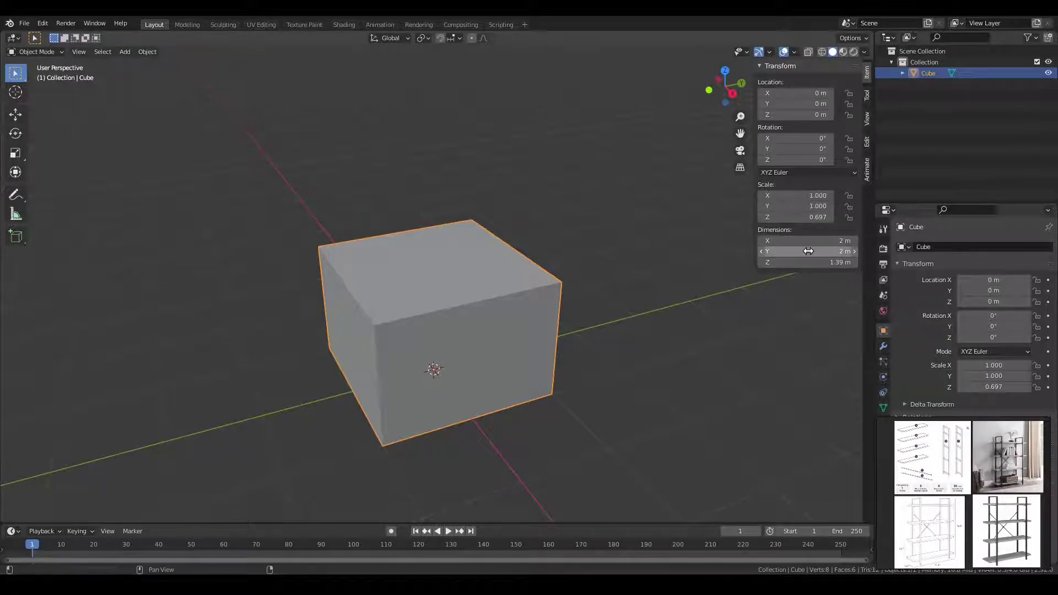
left_click(807, 240)
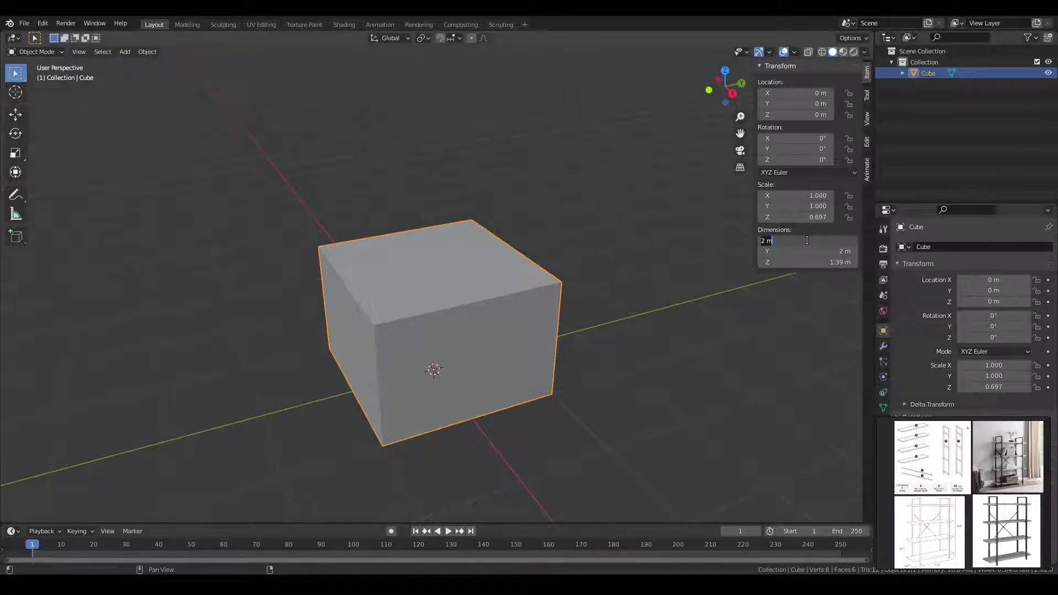
type("1.049")
key("Return")
left_click(799, 253)
type(".317")
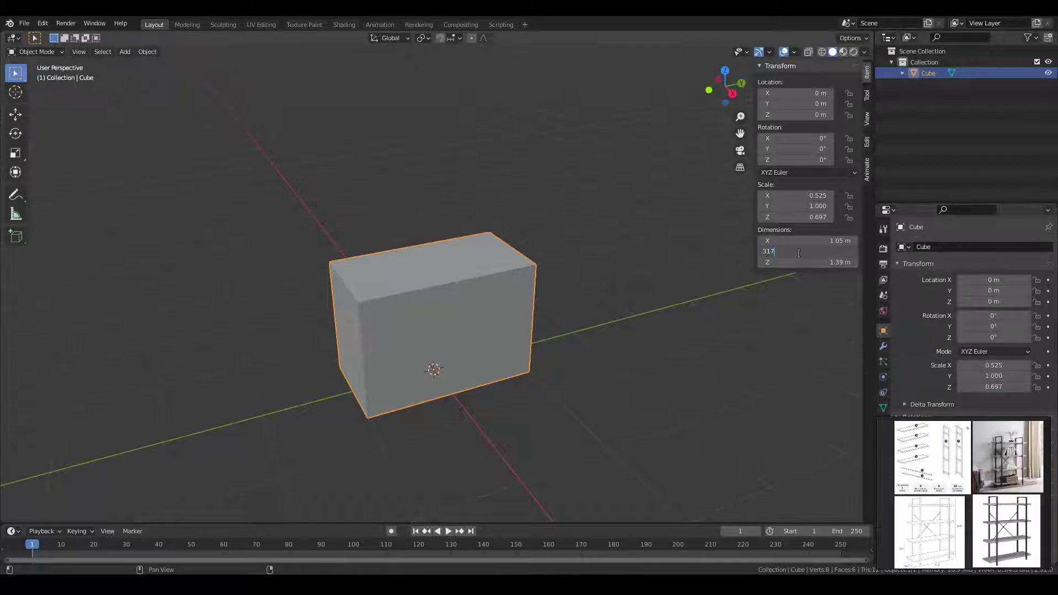
key("Return")
middle_click_drag(547, 316, 540, 366)
scroll(538, 366, "up", 3)
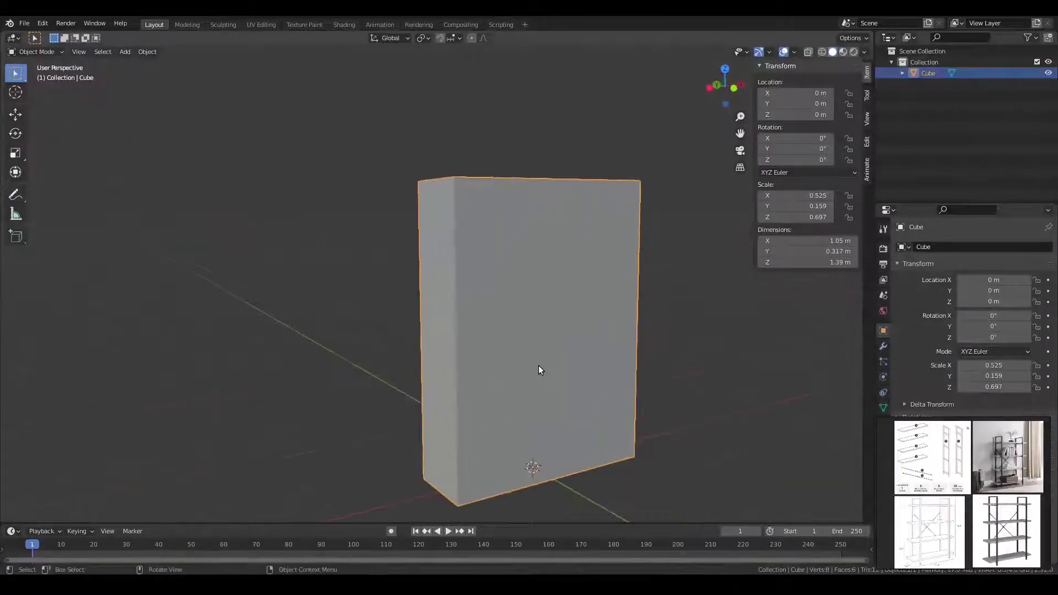
scroll(538, 366, "down", 2)
middle_click_drag(498, 310, 527, 364)
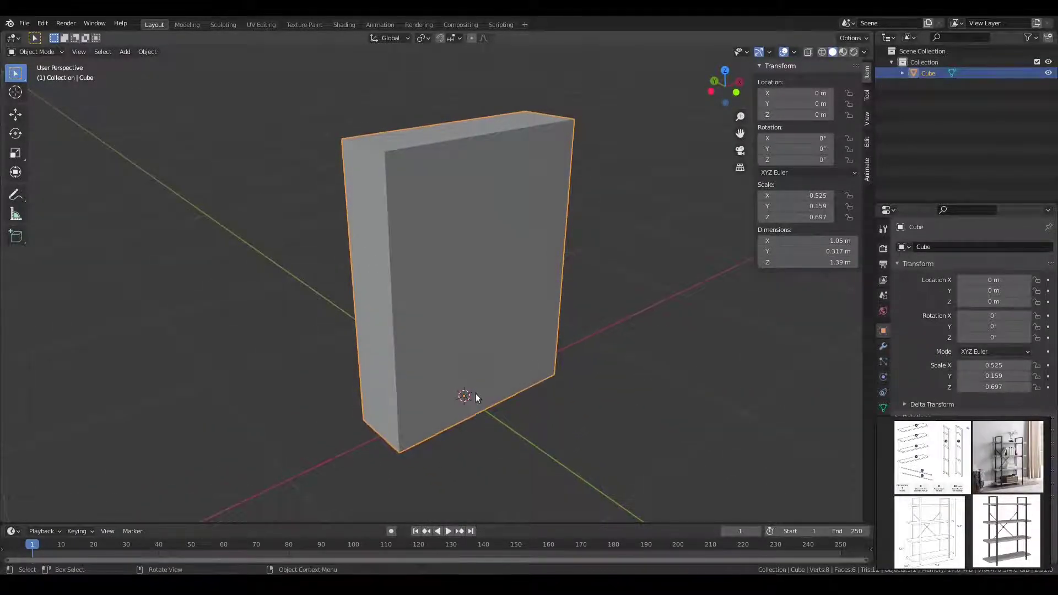
mouse_move(476, 396)
middle_mouse_down()
mouse_move(511, 389)
mouse_move(496, 397)
middle_mouse_up()
Split one vertical edge of the cube into a new object, Cube.001, and hide the cube.
key("Tab")
left_click(449, 459)
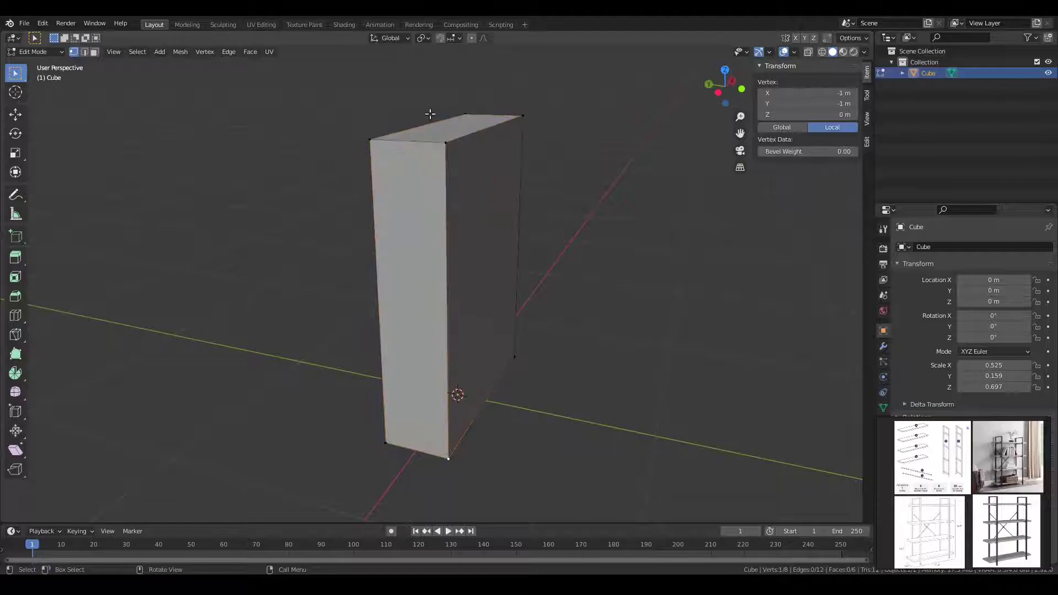
left_click(445, 143, "shift")
key("p")
left_click(559, 239)
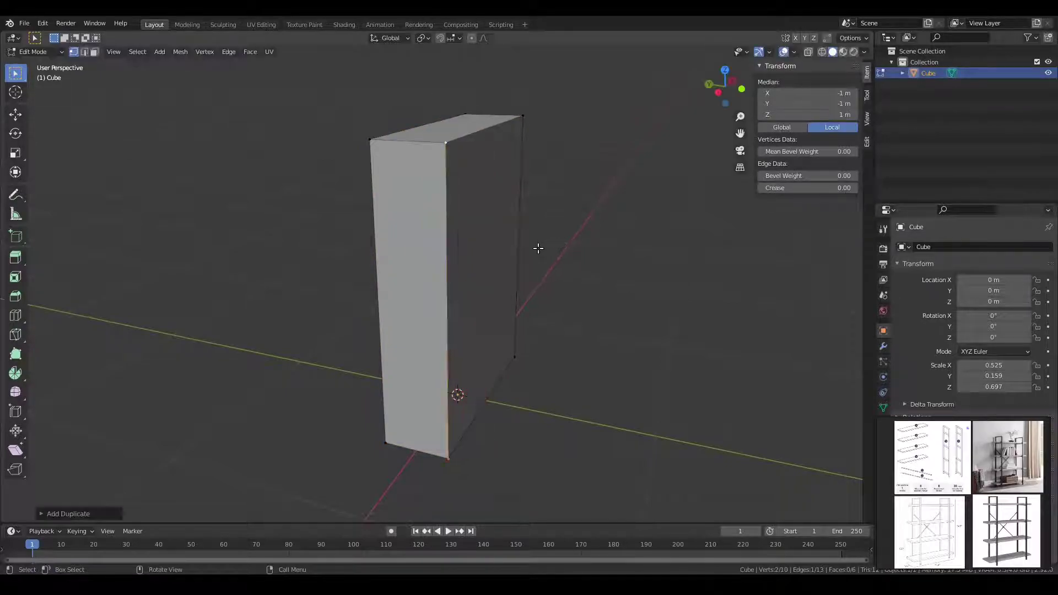
key("Tab")
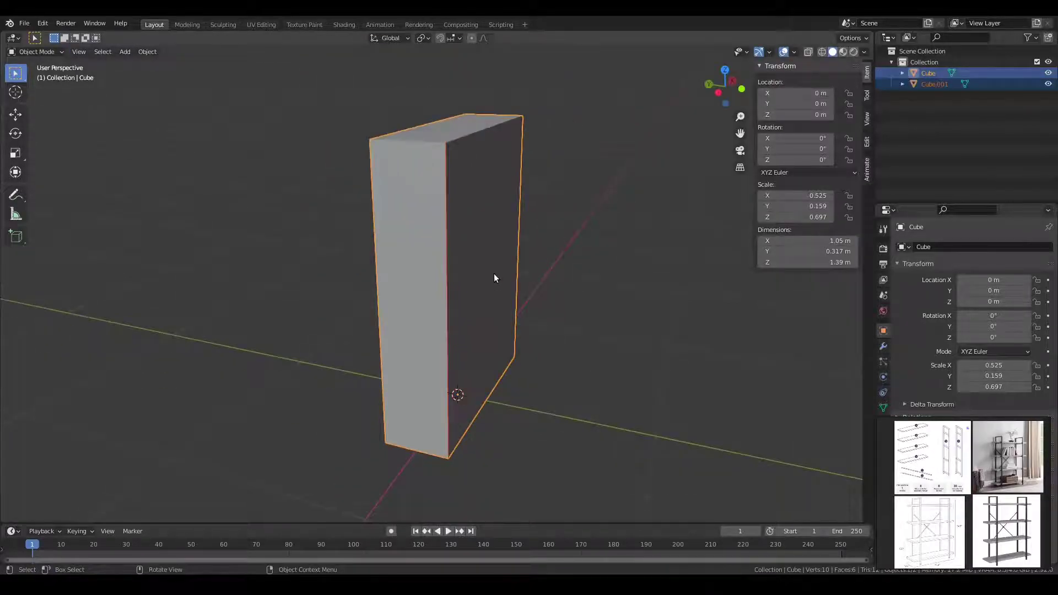
left_click(494, 273)
key("h")
left_click(444, 296)
key("Tab")
Extrude Cube.001's vertical edge 0.015 m along Y into a thin face.
left_click(445, 143)
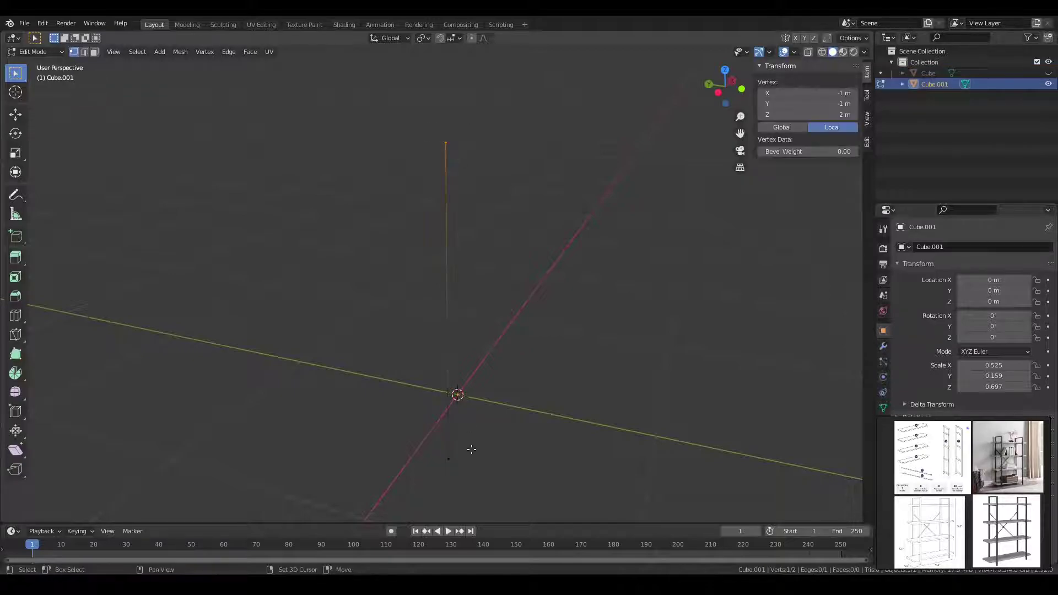
left_click(448, 459, "shift")
key("e")
key("y")
left_click(475, 428)
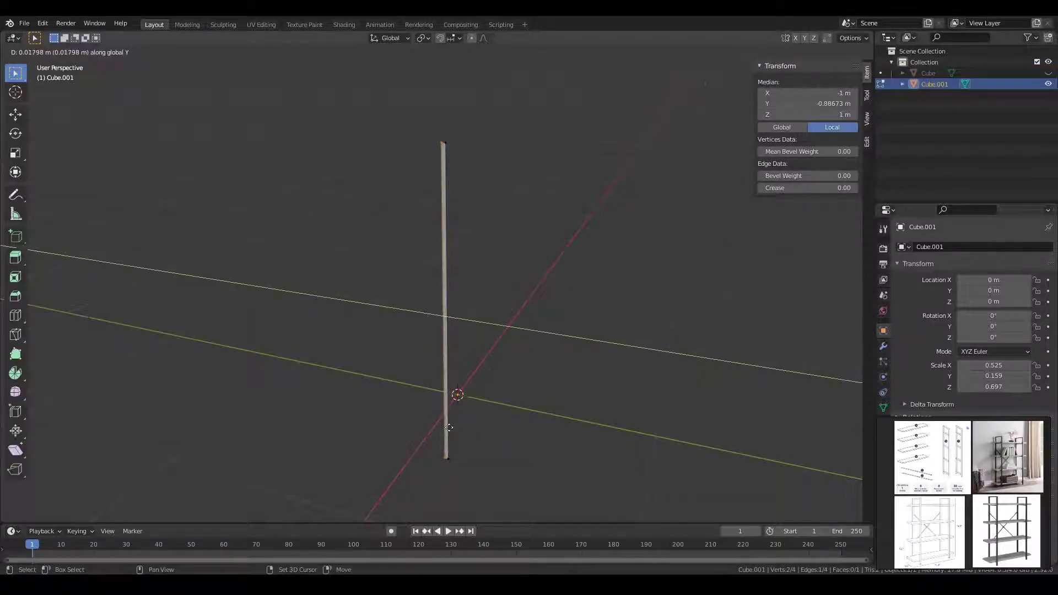
left_click(87, 514)
left_click(141, 475)
left_click(119, 475)
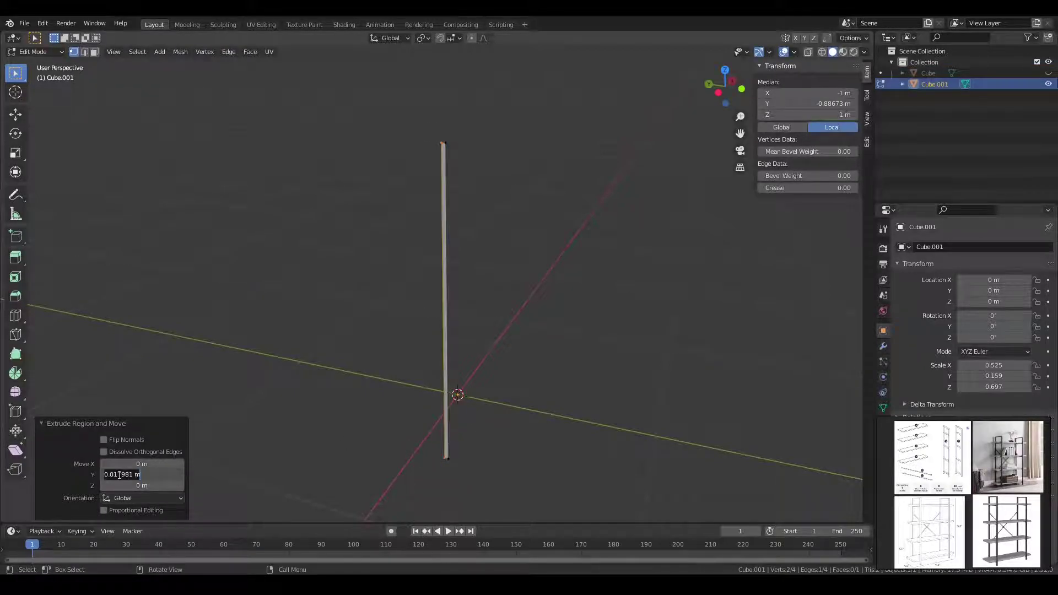
key("Return")
mouse_move(445, 361)
middle_mouse_down()
mouse_move(460, 369)
mouse_move(505, 349)
mouse_move(457, 296)
mouse_move(479, 361)
middle_mouse_up()
Select the strip's top vertices and lower them slightly along Z.
left_click_drag(403, 336, 320, 393)
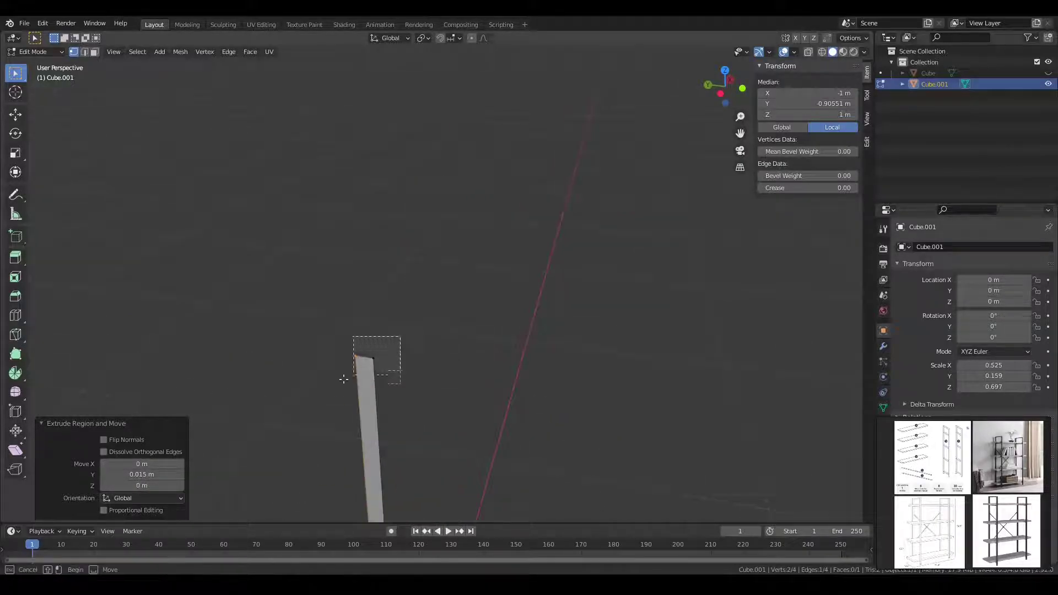
scroll(1001, 515, "up", 3)
scroll(963, 540, "up", 3)
scroll(961, 498, "up", 2)
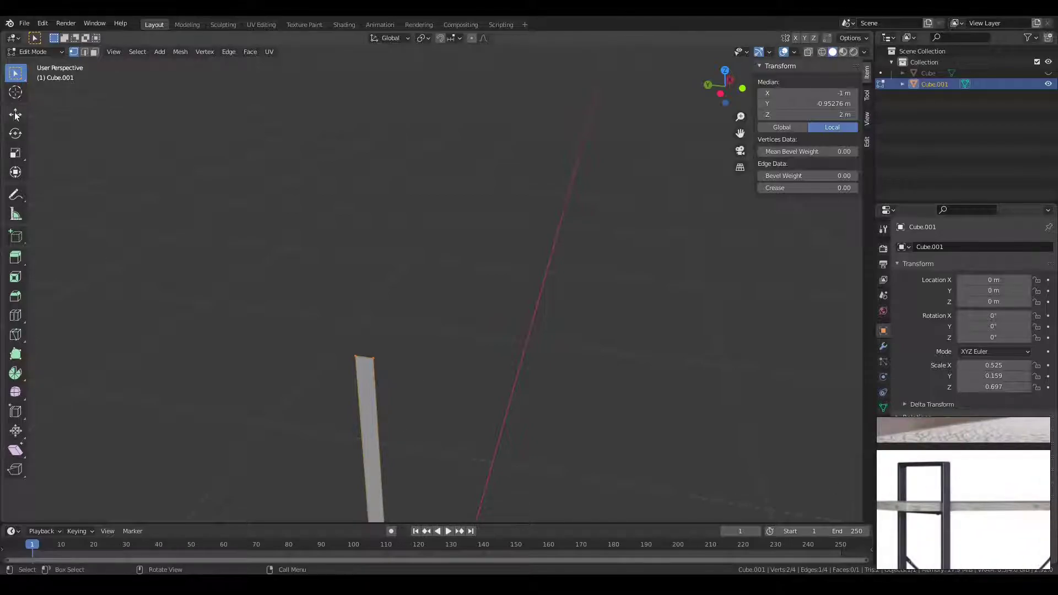
key("shift+space")
key("g")
left_click_drag(362, 326, 363, 338)
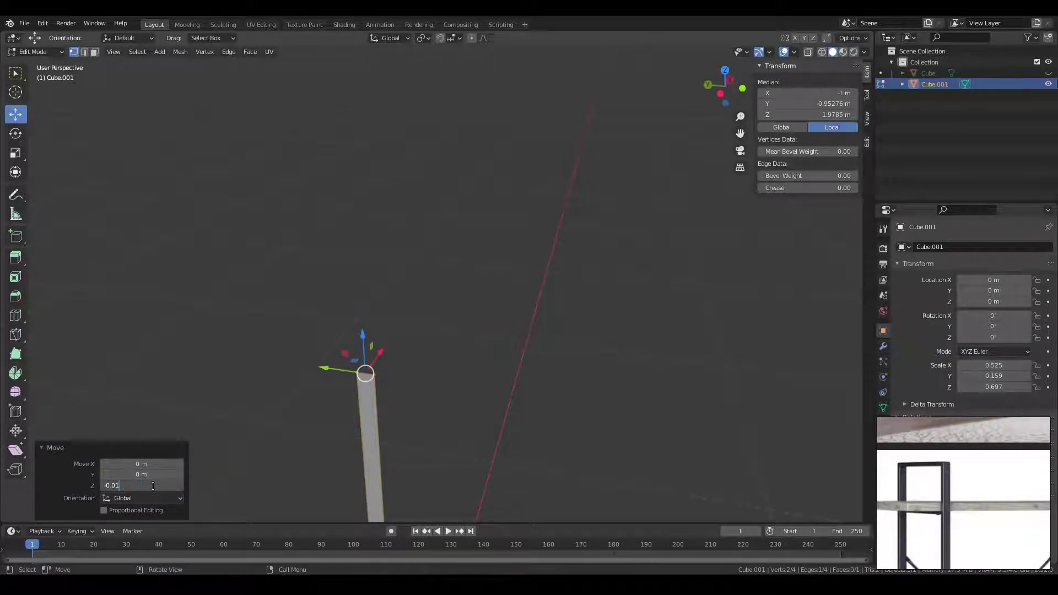
Extrude the strip's top 0.015 m upward and unhide the original cube.
key("e")
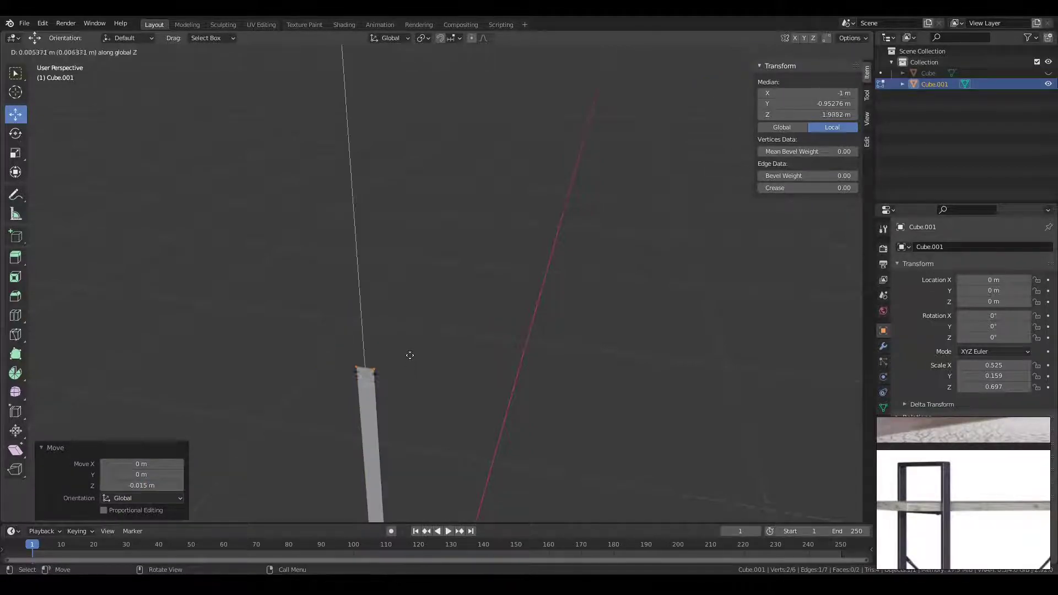
left_click(393, 363)
left_click(117, 485)
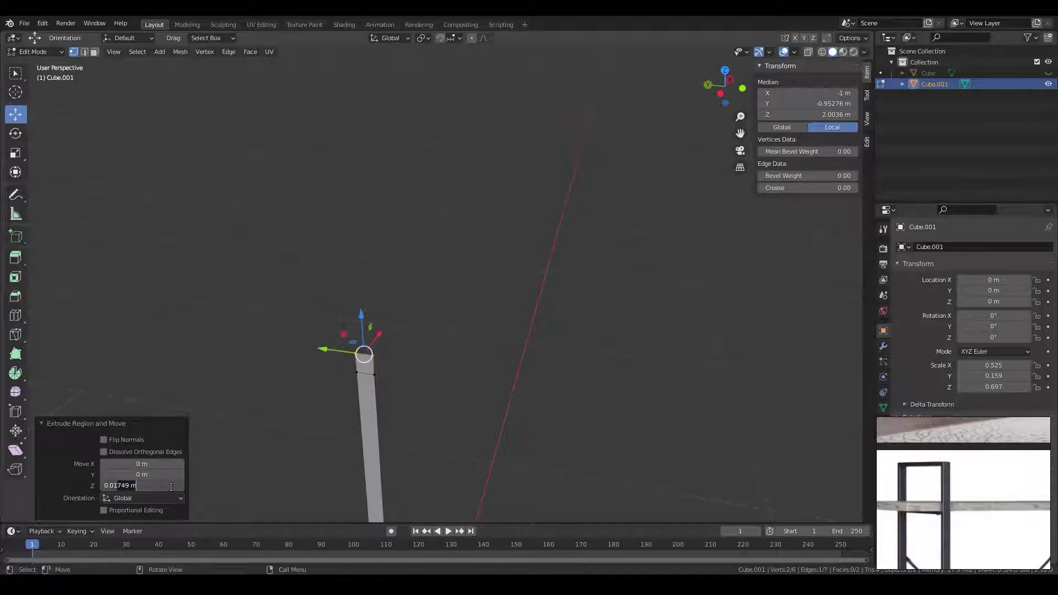
type("0.015")
key("Return")
middle_click_drag(389, 357, 494, 154)
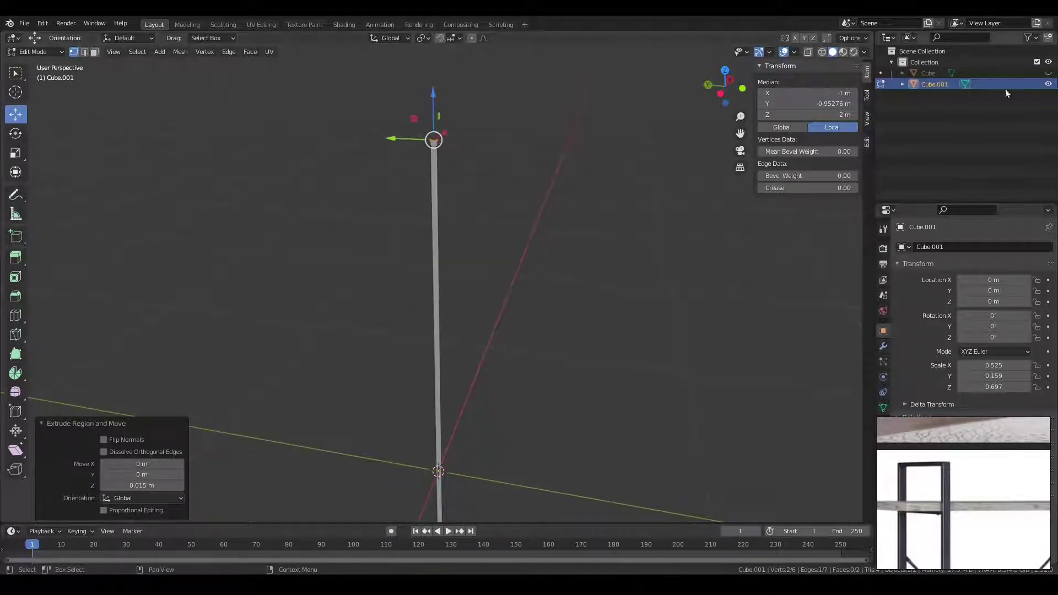
left_click(1049, 73)
middle_click_drag(499, 228, 493, 199)
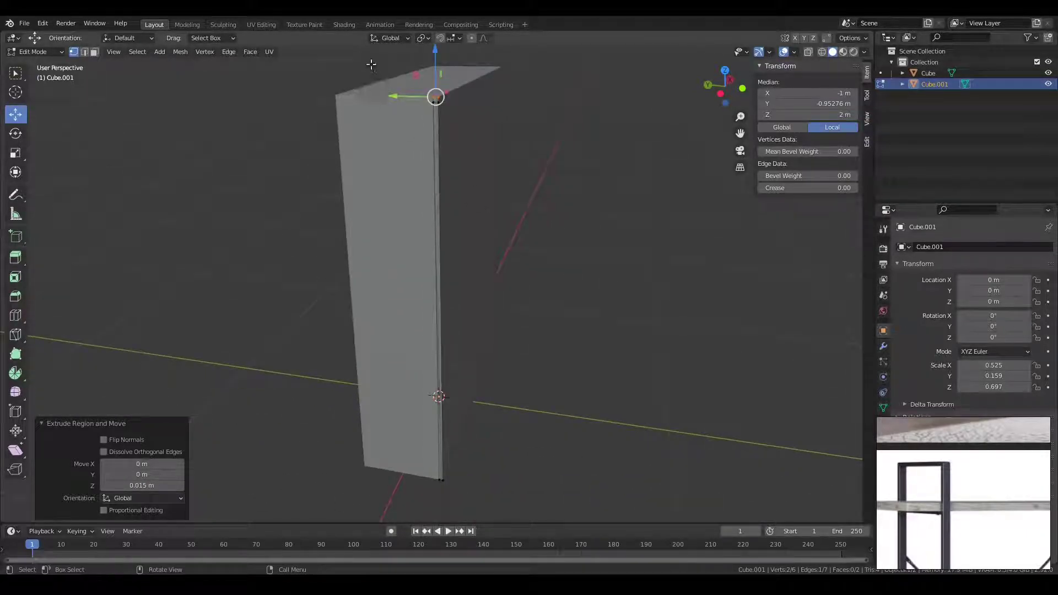
middle_click_drag(371, 65, 484, 427)
left_click(474, 284)
Duplicate the column edge and snap it onto the cube's opposite corner using vertex snapping.
key("g")
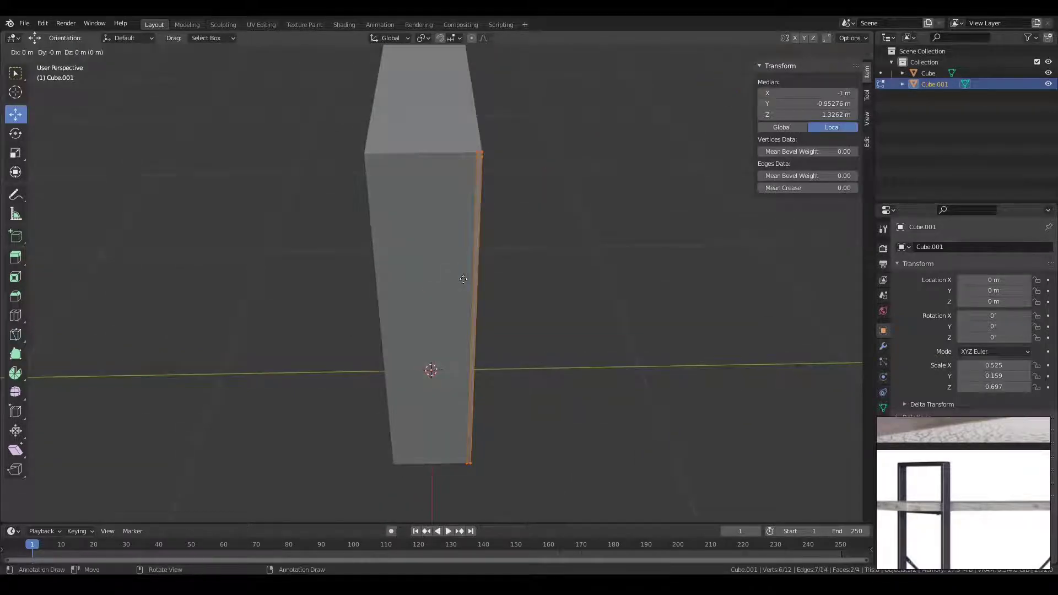
key("y")
left_click(361, 282)
left_click(451, 37)
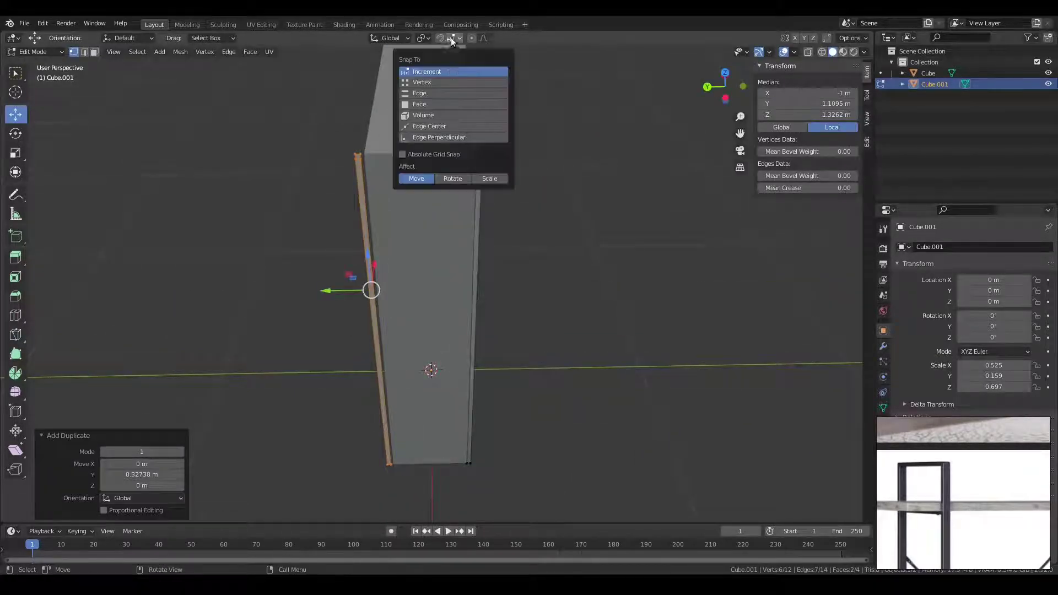
left_click(421, 82)
key("g")
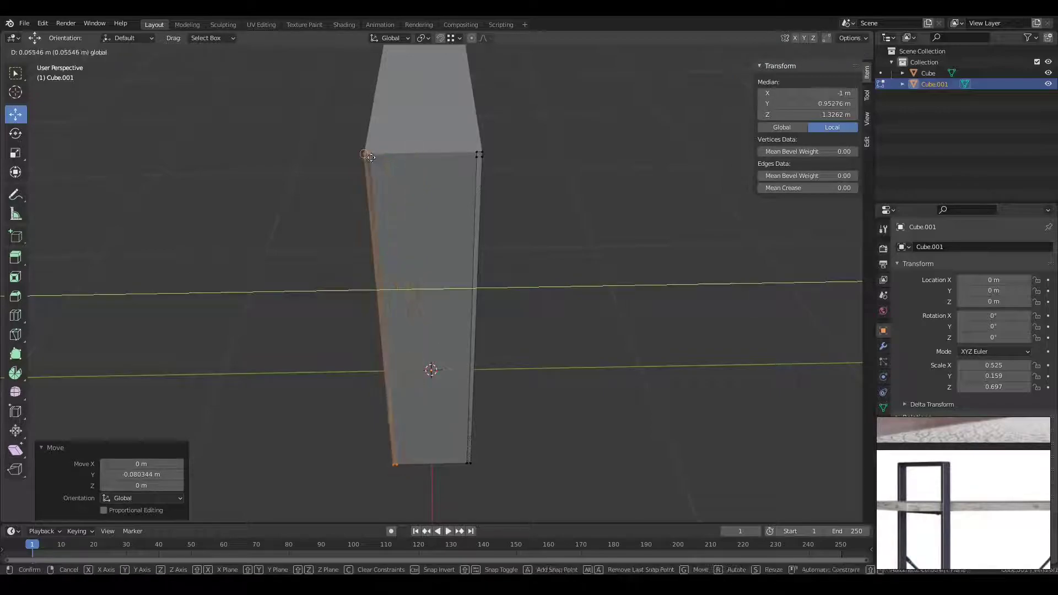
left_click(371, 158)
Fill a face between the two top corner edges to form a panel.
middle_click_drag(371, 157, 352, 386)
left_click(329, 179)
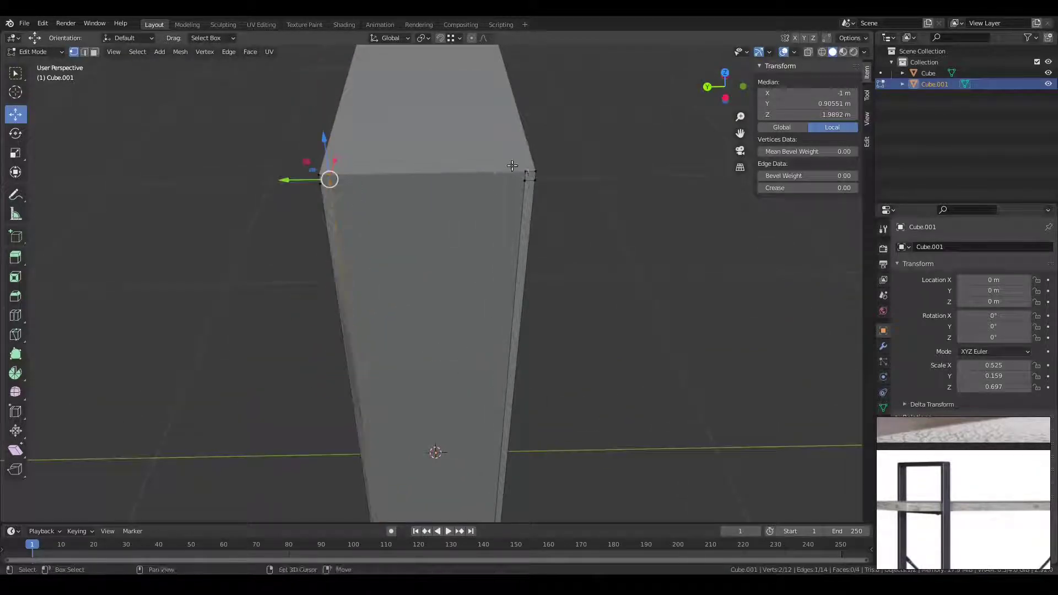
left_click(513, 166, "shift")
key("f")
mouse_move(512, 165)
middle_mouse_down()
mouse_move(511, 229)
mouse_move(482, 287)
middle_mouse_up()
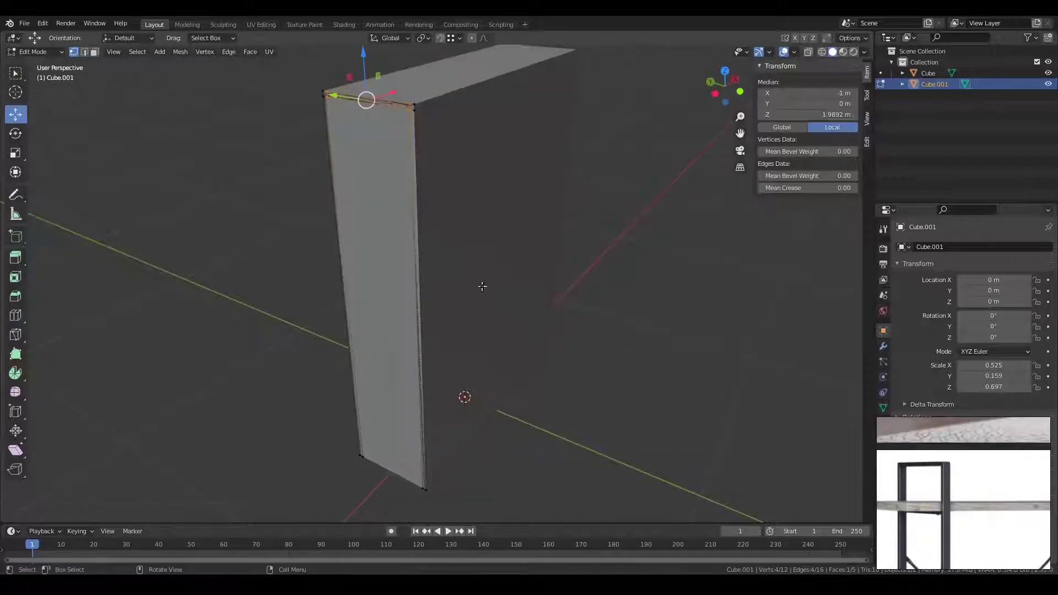
Separate the linked panel part into a new object, Cube.002, and return to object mode.
left_click(419, 490)
left_click(361, 455, "shift")
middle_click_drag(402, 475, 408, 477)
scroll(940, 462, "up", 3)
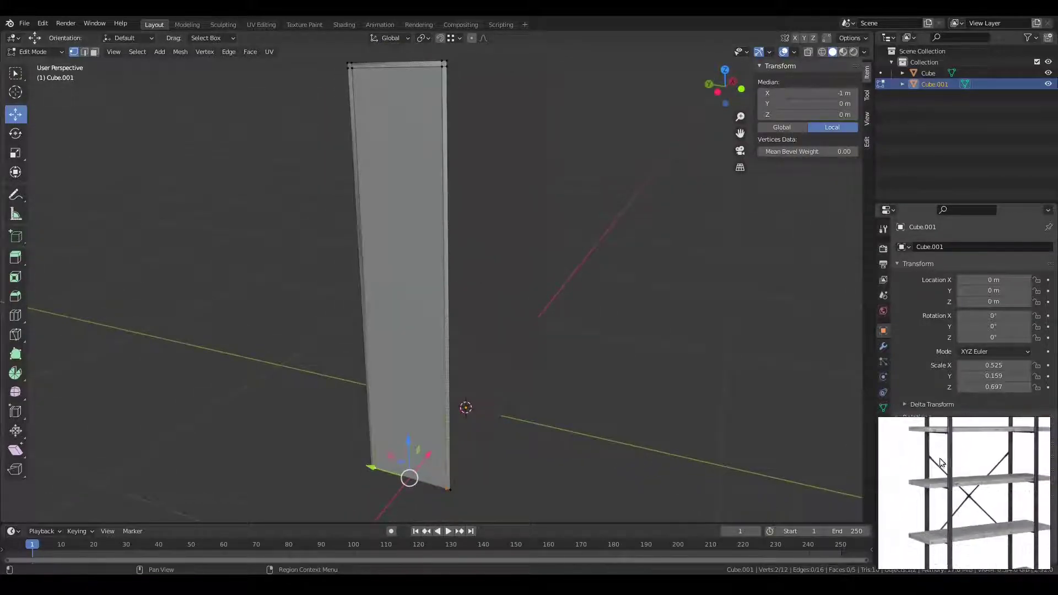
scroll(940, 462, "down", 2)
scroll(493, 428, "up", 3)
mouse_move(485, 431)
middle_mouse_down()
mouse_move(498, 398)
mouse_move(516, 394)
middle_mouse_up()
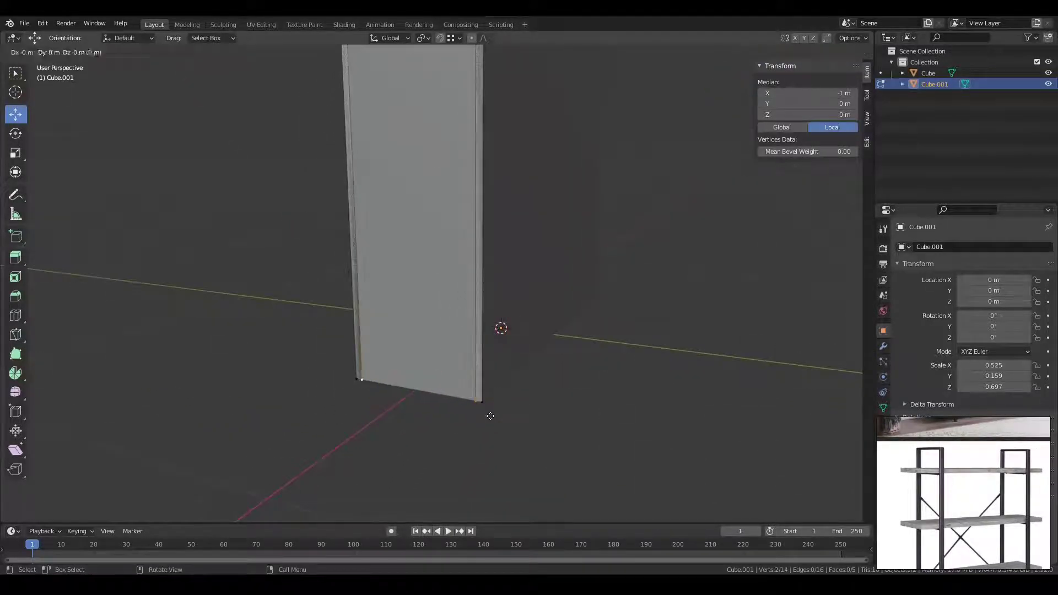
key("ctrl+l")
key("p")
left_click(463, 451)
key("Tab")
Select the large panel object and hide it.
left_click(474, 408)
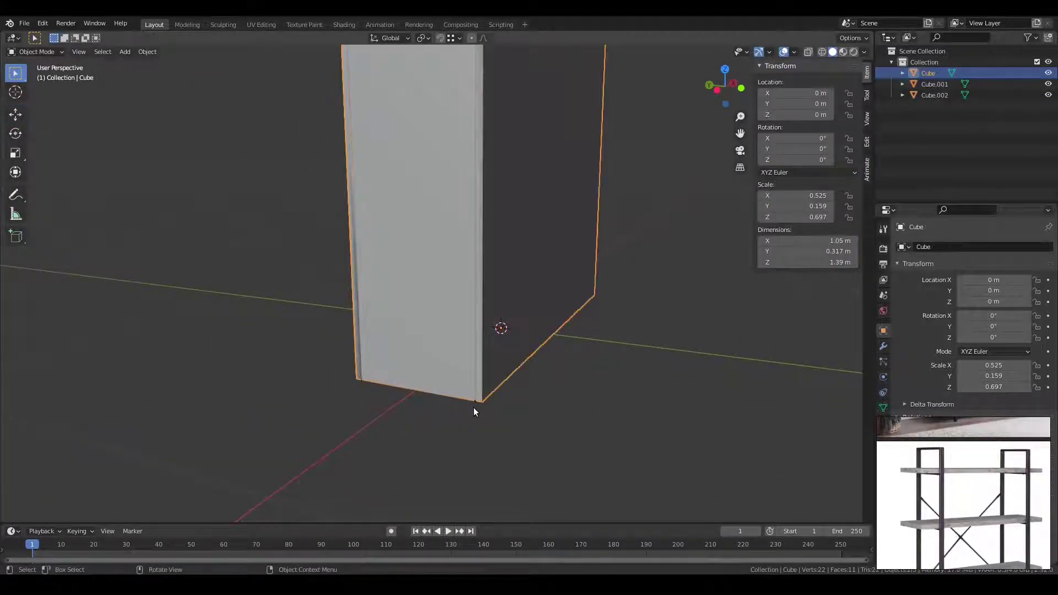
left_click(475, 402)
left_click(474, 402)
key("h")
Extrude Cube.002's bottom edge 0.03 m up along Z into a shelf strip.
left_click(471, 402)
key("Tab")
left_click_drag(508, 329, 353, 436)
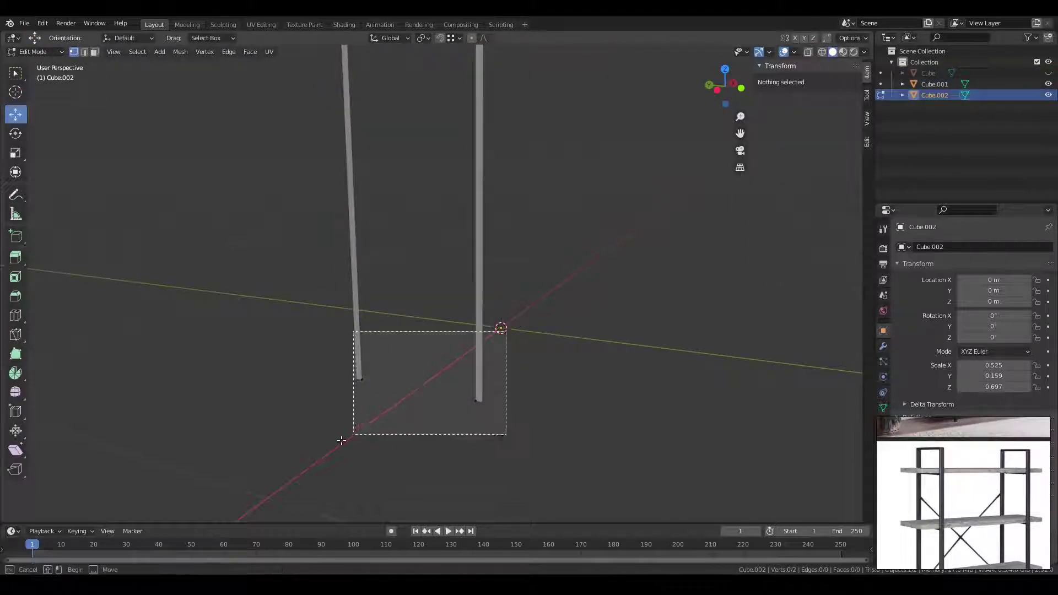
key("g")
key("z")
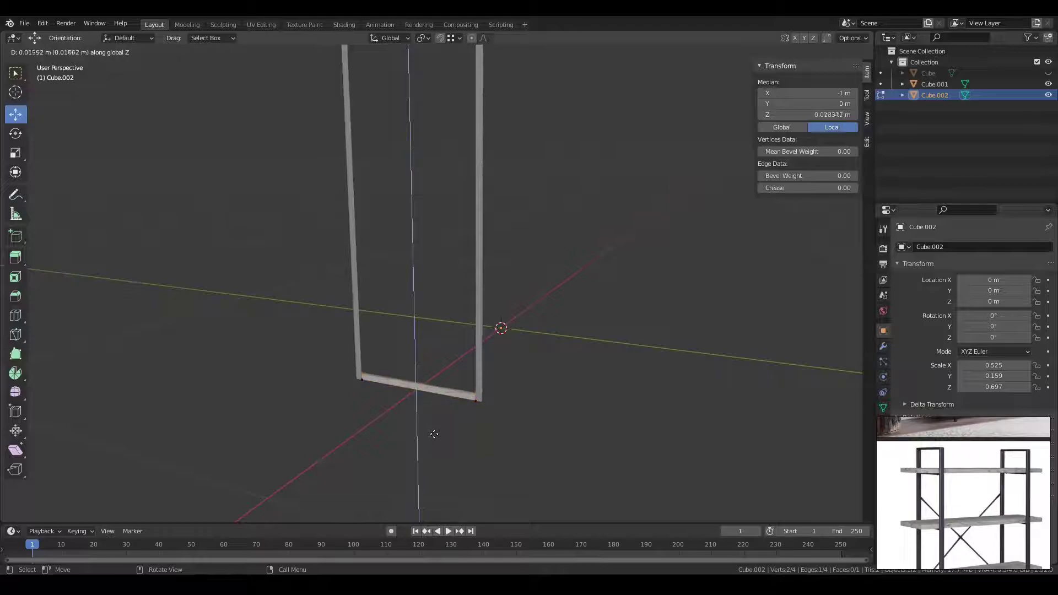
left_click(435, 430)
left_click(129, 486)
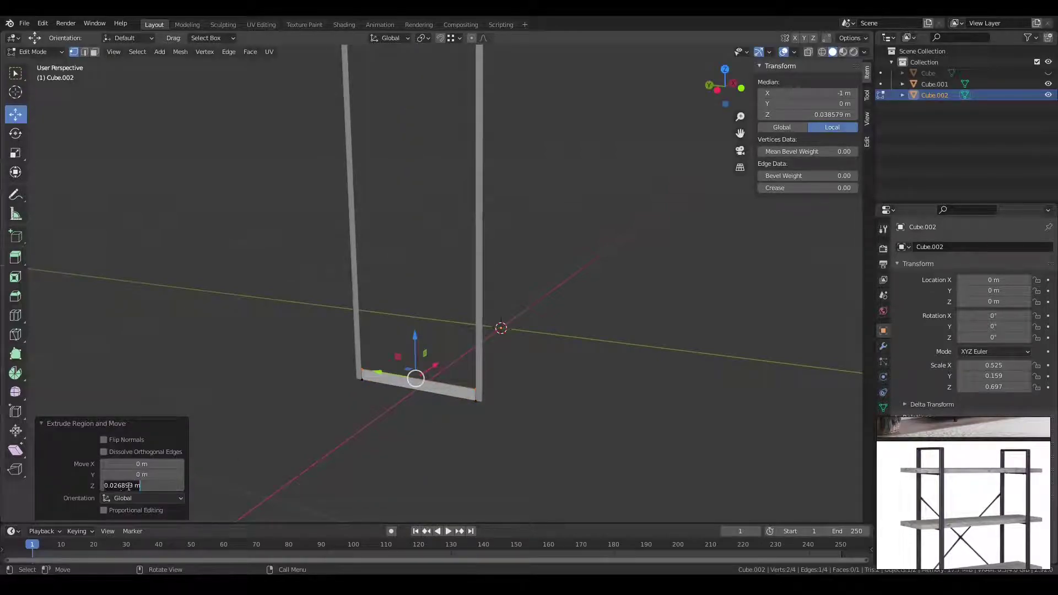
key("Return")
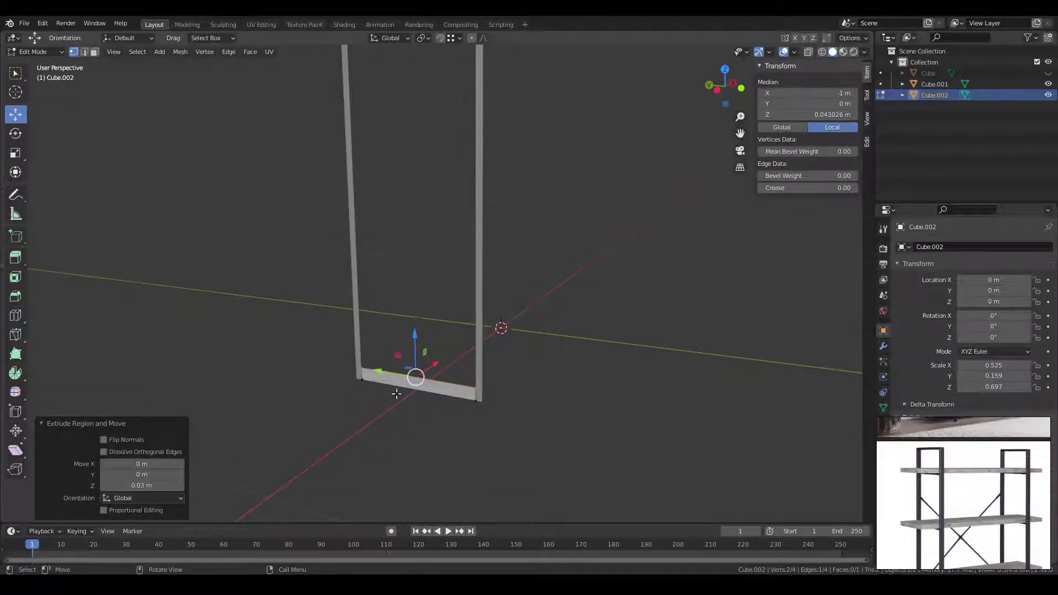
left_click_drag(341, 351, 536, 444)
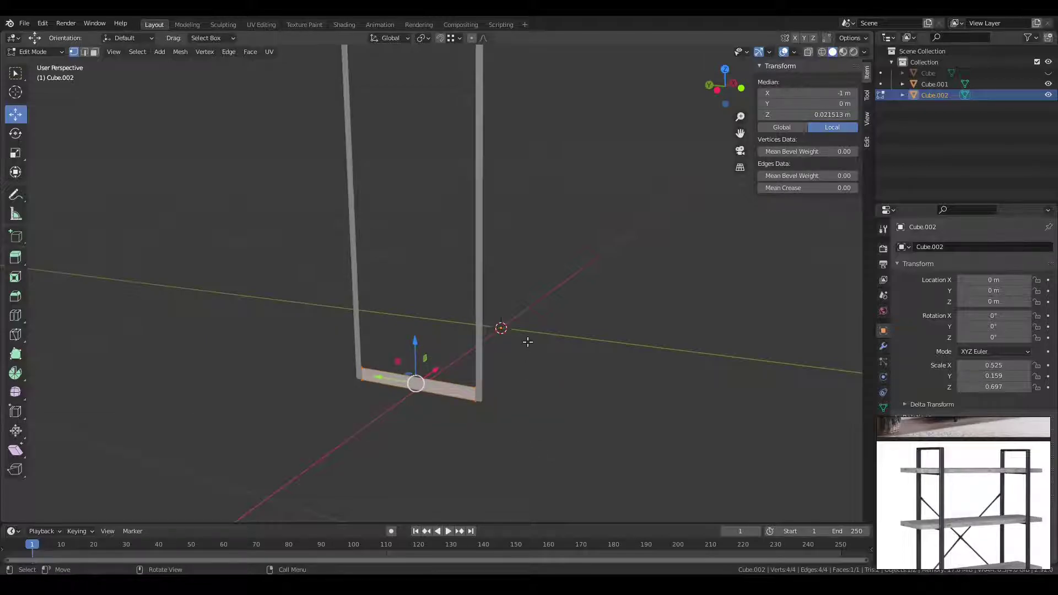
Duplicate the bottom shelf strip 0.348 m up along Z.
key("shift+d")
key("z")
left_click(471, 278)
left_click(111, 485)
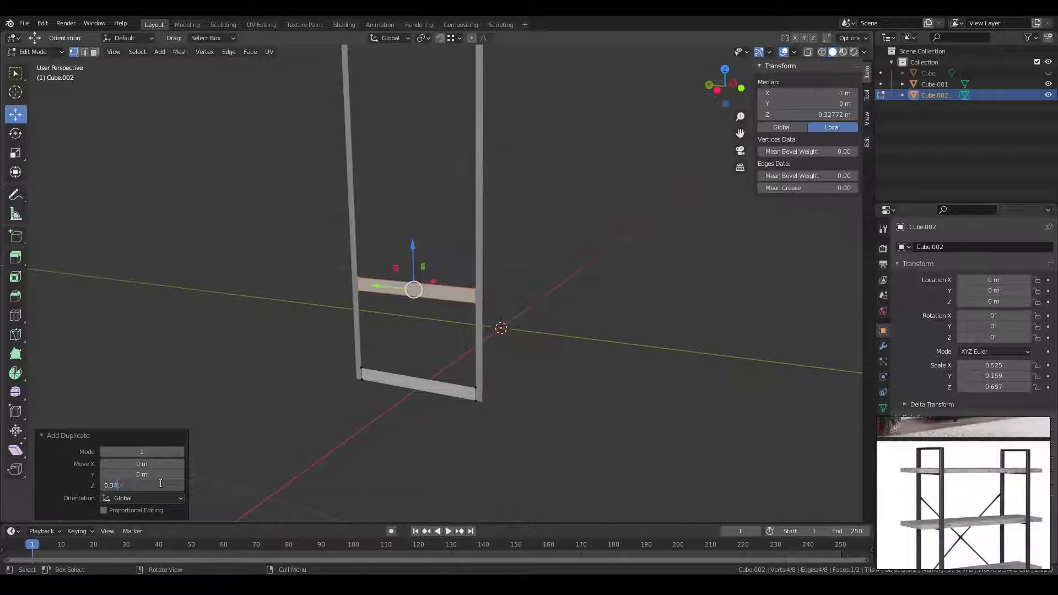
type("8")
key("Return")
middle_click_drag(529, 234, 461, 375, "shift")
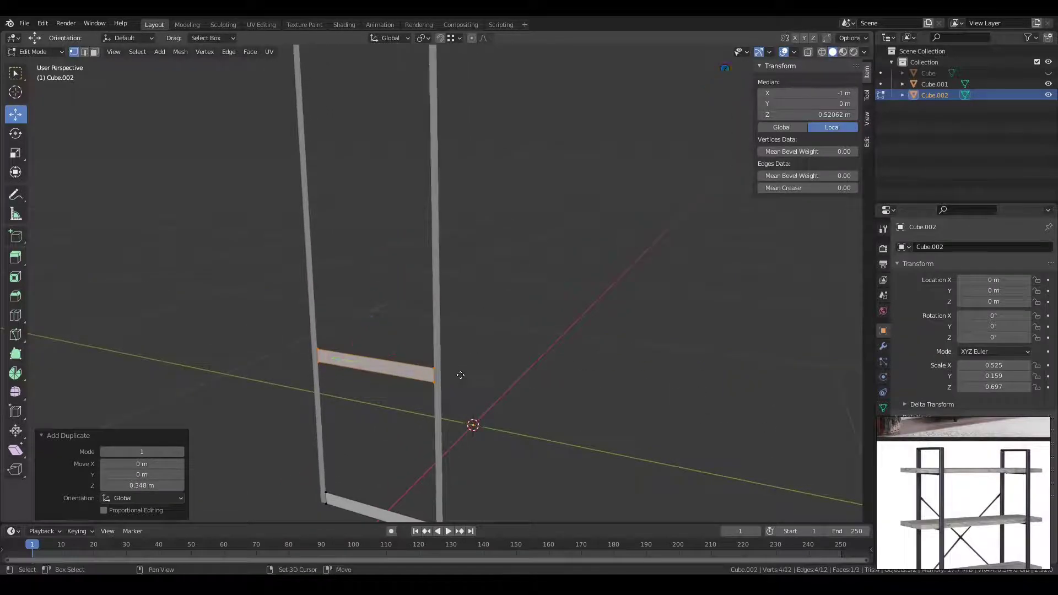
Add two more shelf copies, each 0.348 m above the previous one.
key("shift+d")
key("z")
left_click(465, 291)
left_click(135, 487)
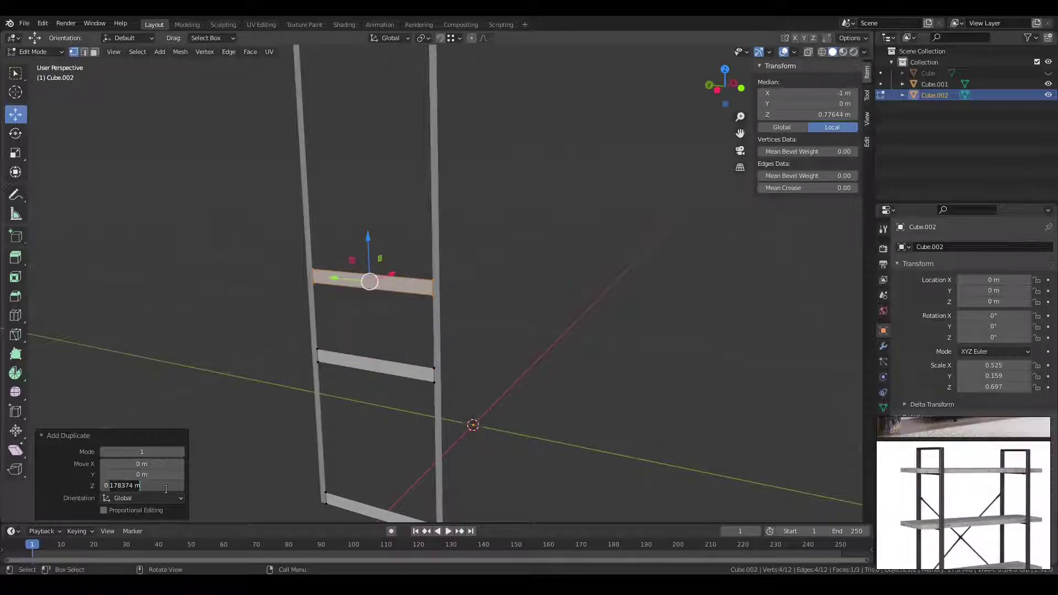
key("Return")
middle_click_drag(469, 165, 474, 368, "shift")
key("shift+d")
key("z")
left_click(471, 276)
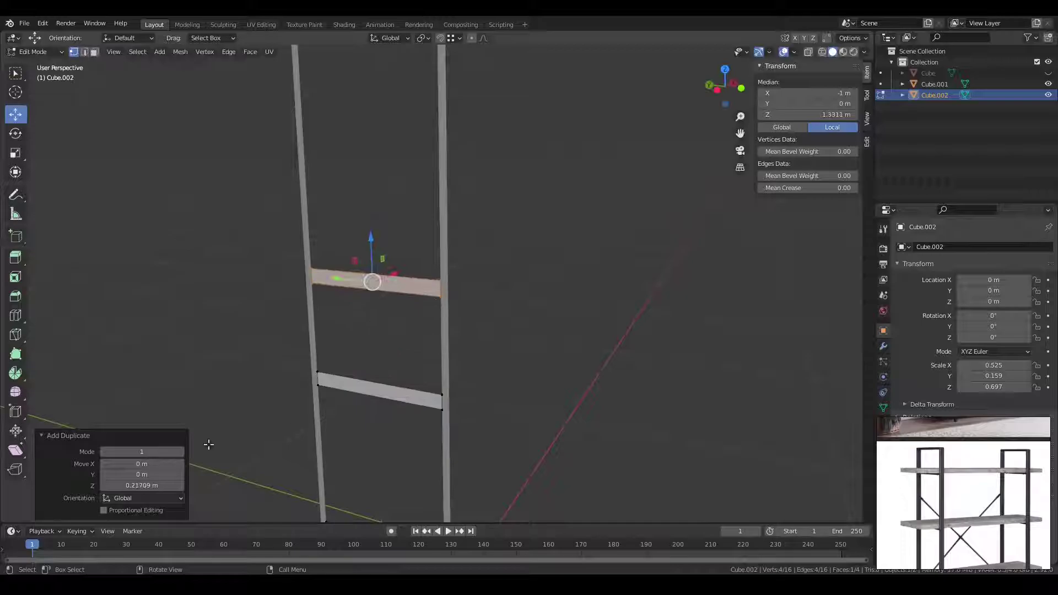
left_click(116, 485)
type("48")
key("Return")
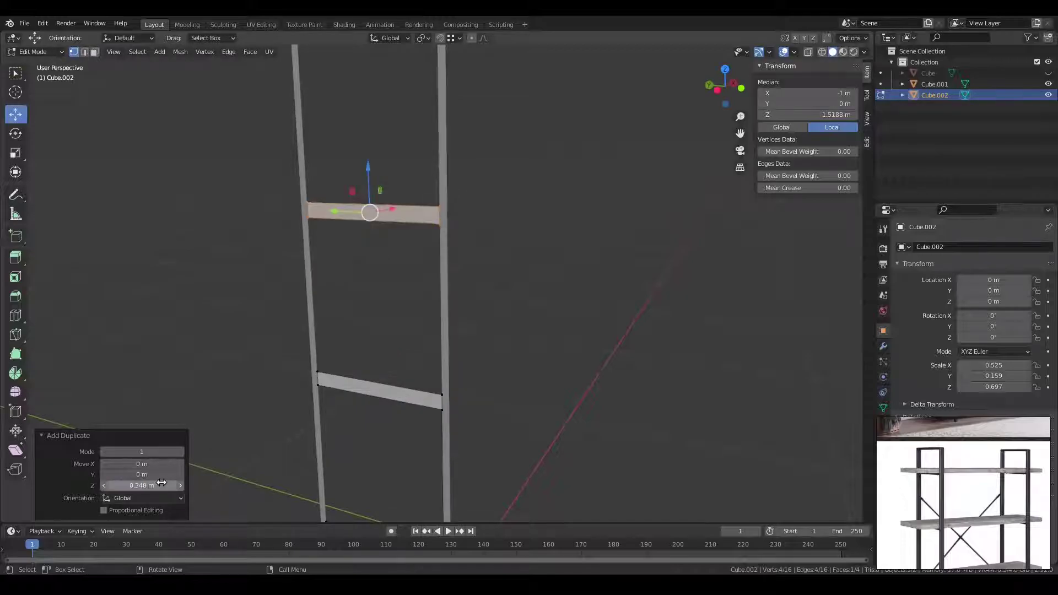
mouse_move(463, 298)
middle_mouse_down()
mouse_move(463, 380)
mouse_move(451, 305)
middle_mouse_up()
Lower all four shelves together about 0.13 m, then return to object mode and select Cube.001.
key("a")
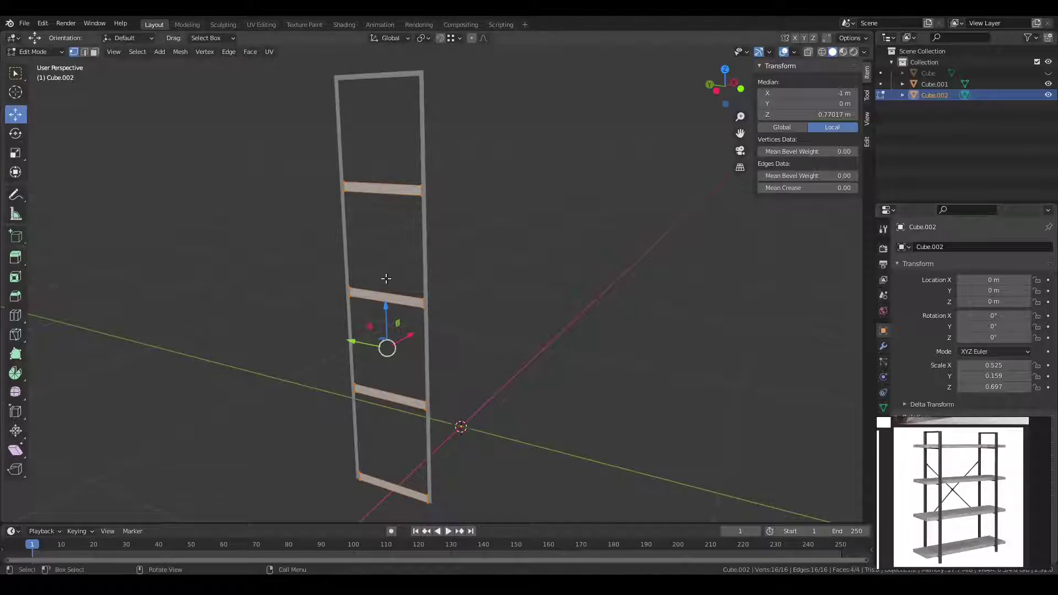
key("g")
key("z")
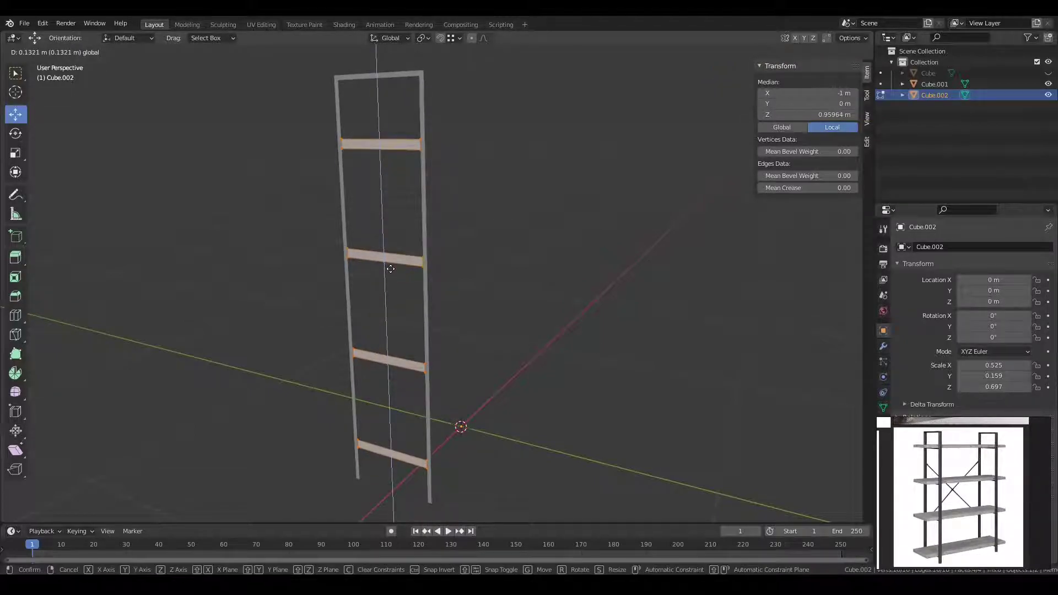
left_click(391, 268)
mouse_move(479, 303)
middle_mouse_down("shift")
mouse_move(483, 337)
mouse_move(483, 318)
middle_mouse_up("shift")
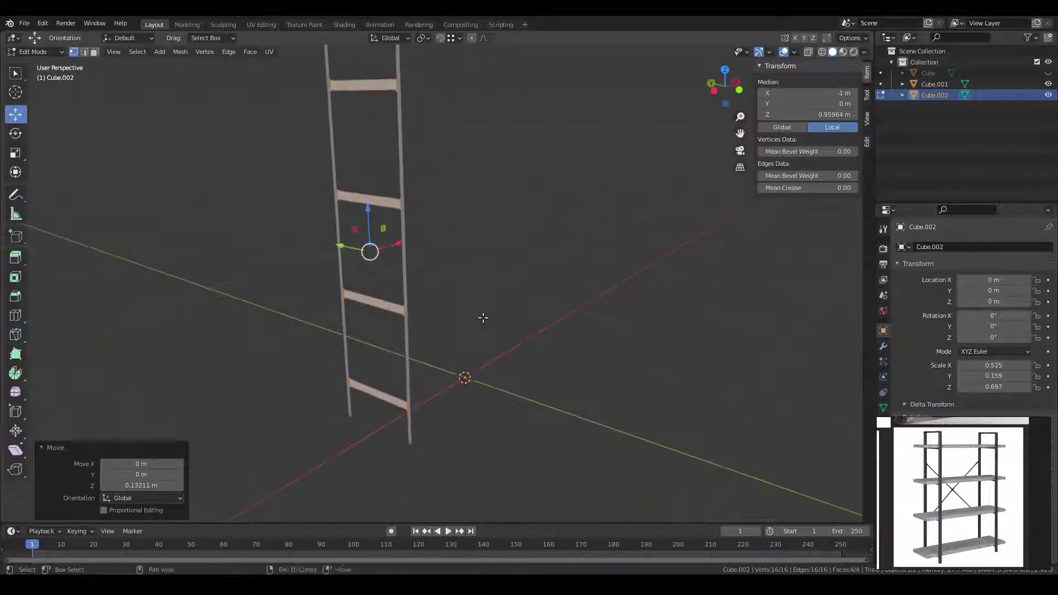
key("Tab")
left_click(409, 371)
scroll(441, 402, "up", 3)
In Edit Mode, loop-cut the right post and dissolve an unwanted extra cut.
scroll(444, 391, "up", 3)
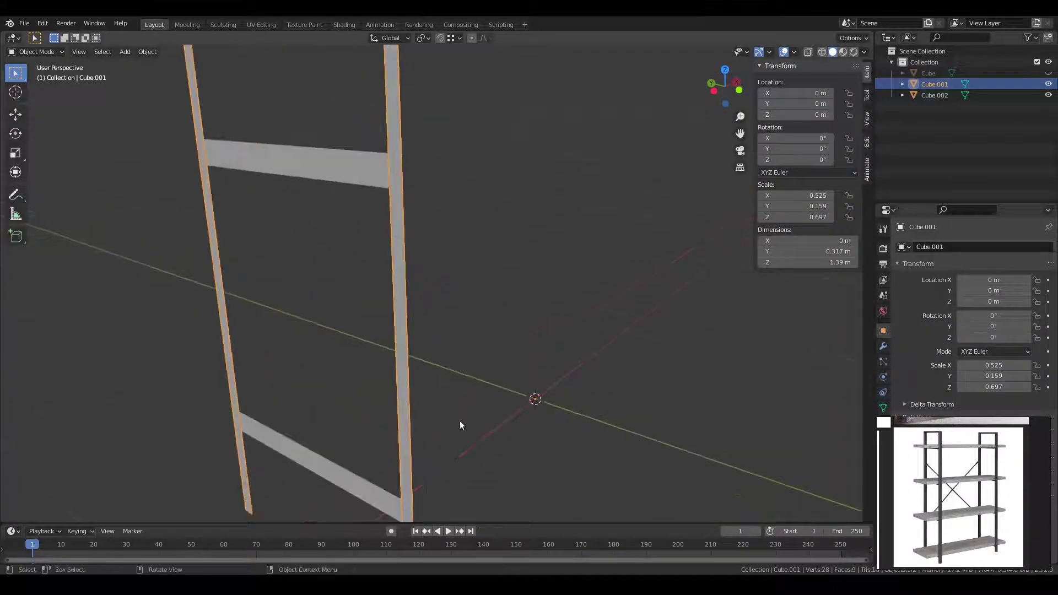
middle_click_drag(460, 425, 470, 391)
key("Tab")
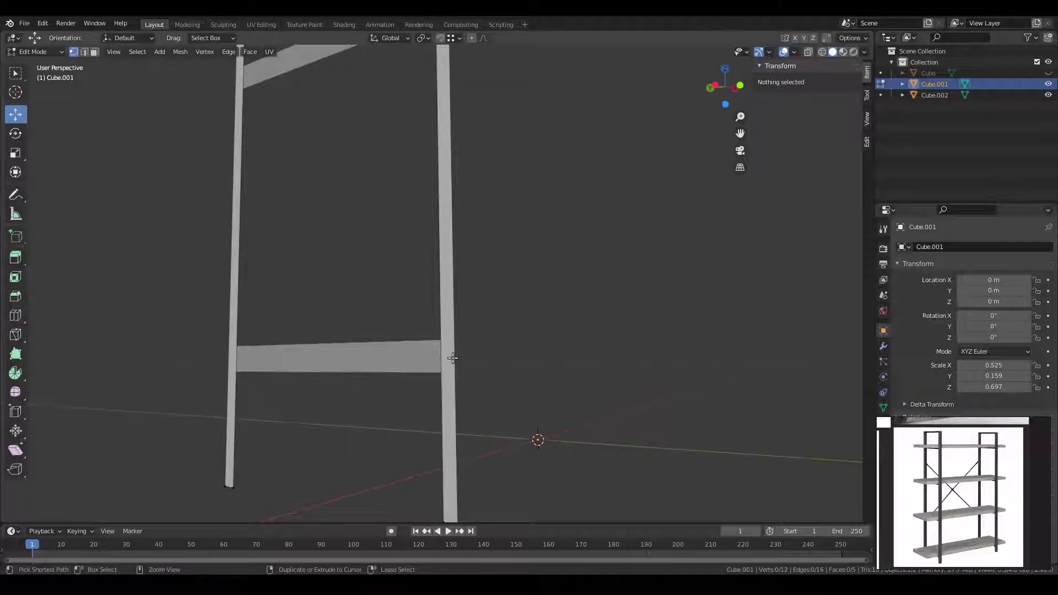
key("ctrl+r")
left_click(453, 358)
left_click(445, 373)
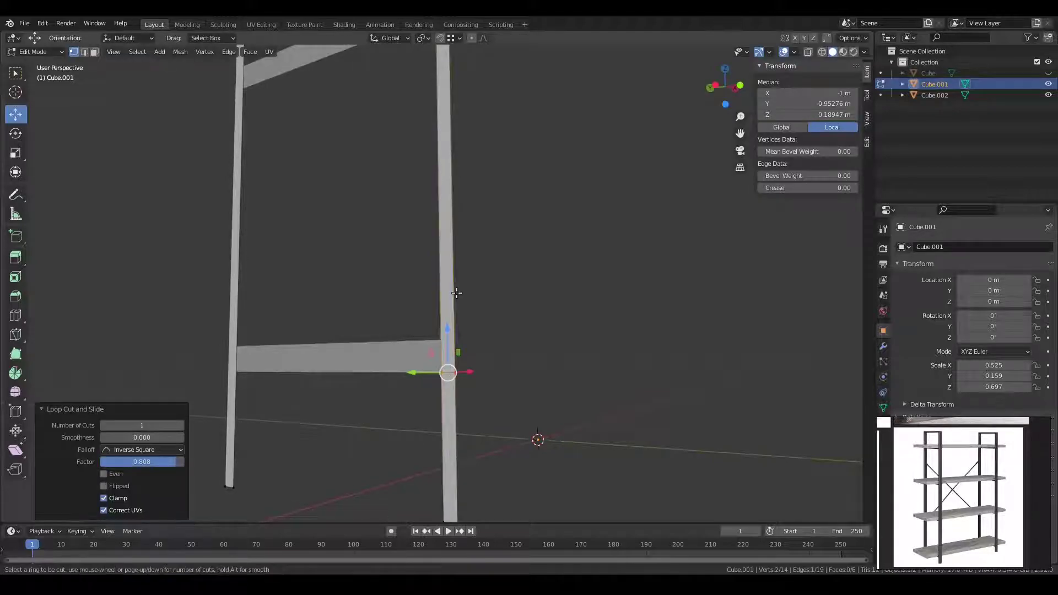
left_click(443, 329)
left_click(488, 226)
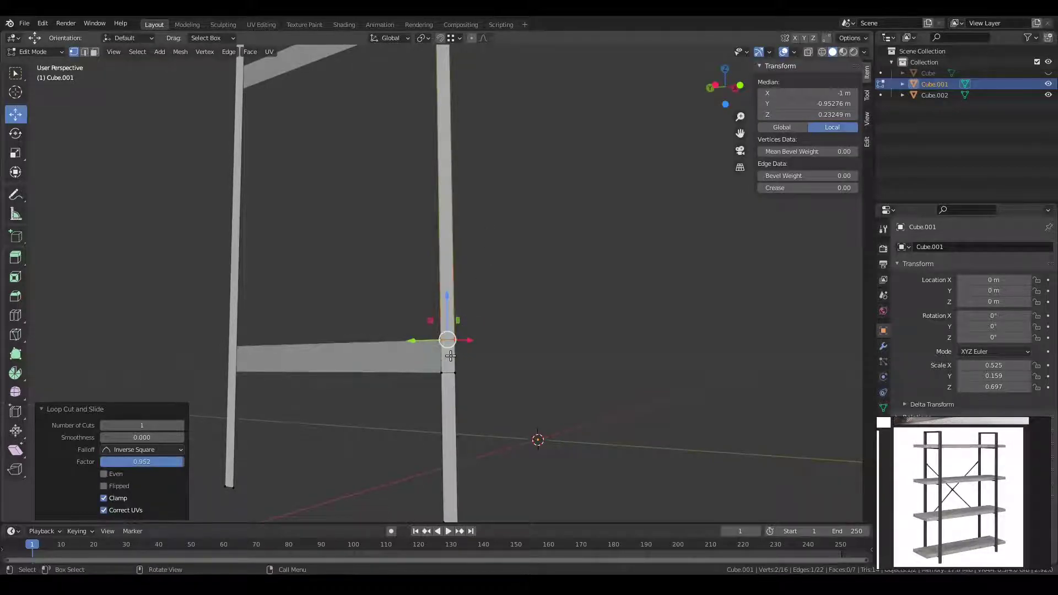
key("x")
left_click(439, 432)
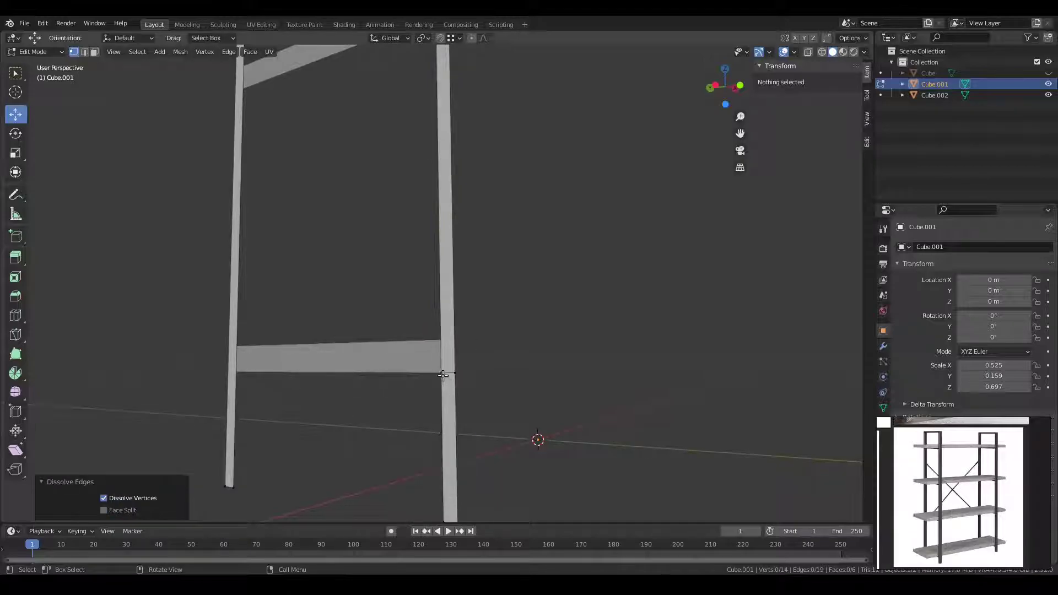
Add an edge loop at the lower shelf joint and offset it -0.01 m vertically.
key("ctrl+r")
left_click(449, 375)
left_click(449, 366)
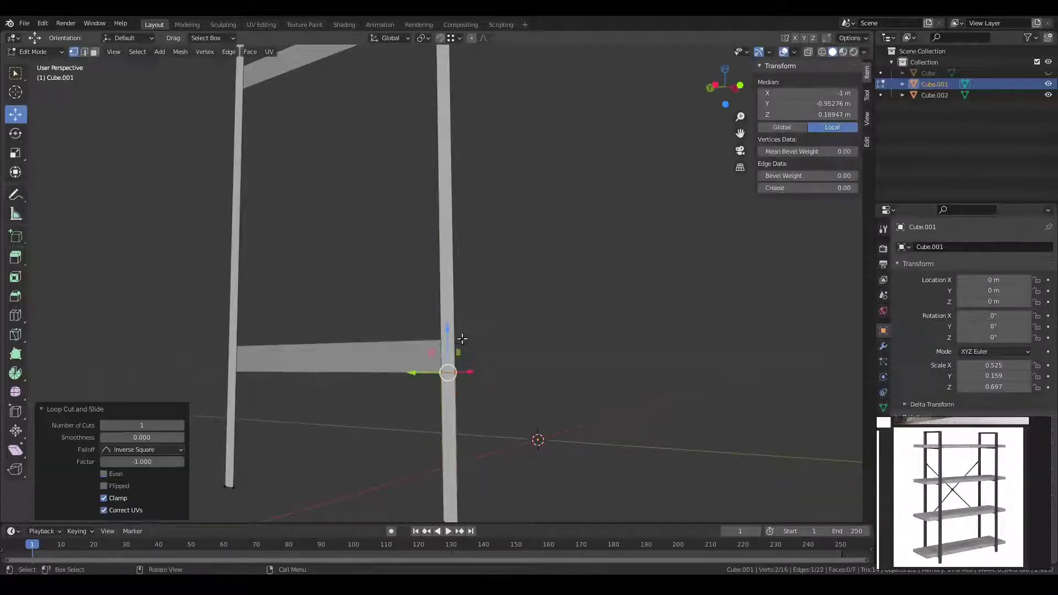
key("g")
left_click(436, 361)
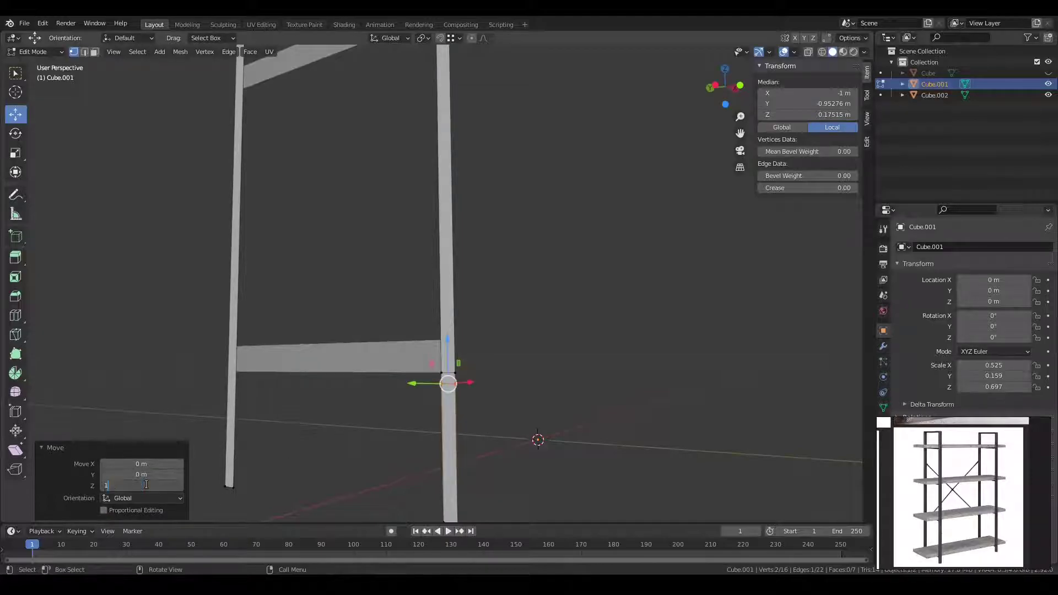
key("Return")
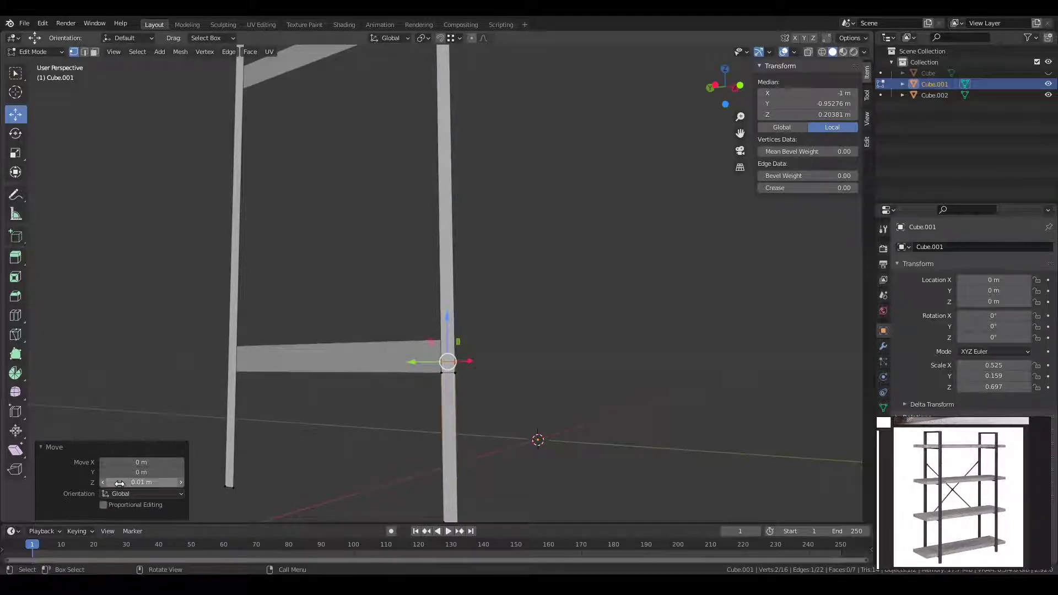
key("Home")
type("-")
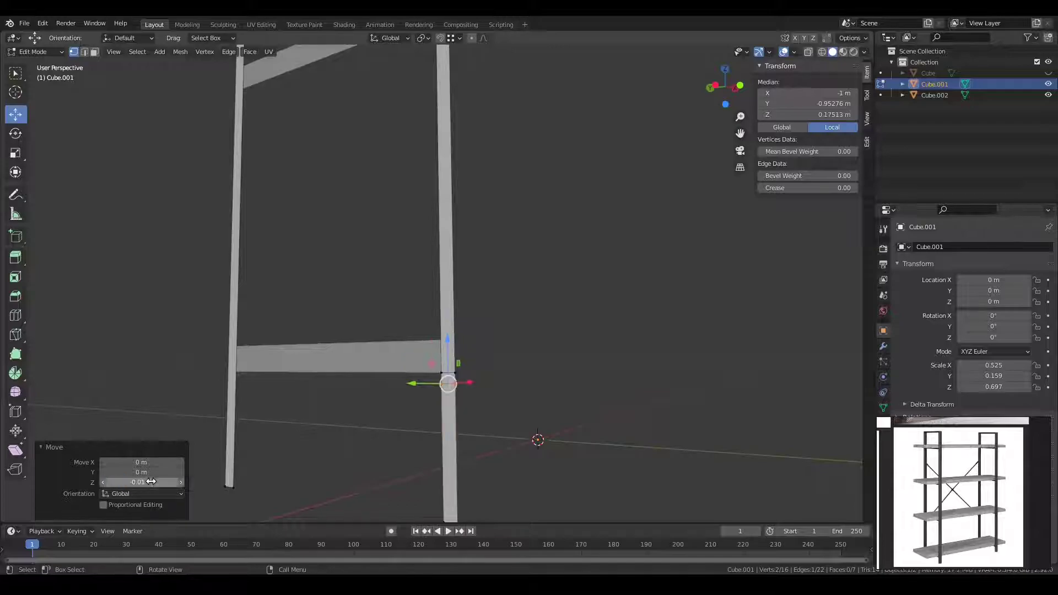
key("Return")
Add an edge loop near the upper shelf and move it -0.01 m along Z.
middle_click_drag(496, 170, 494, 334)
key("ctrl+r")
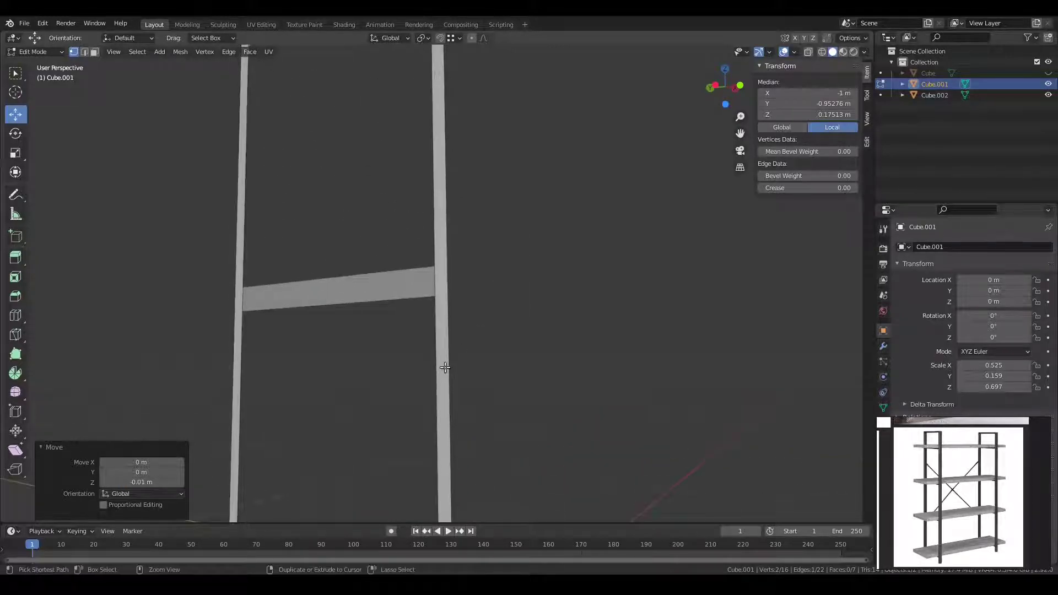
left_click(444, 366)
left_click(432, 298)
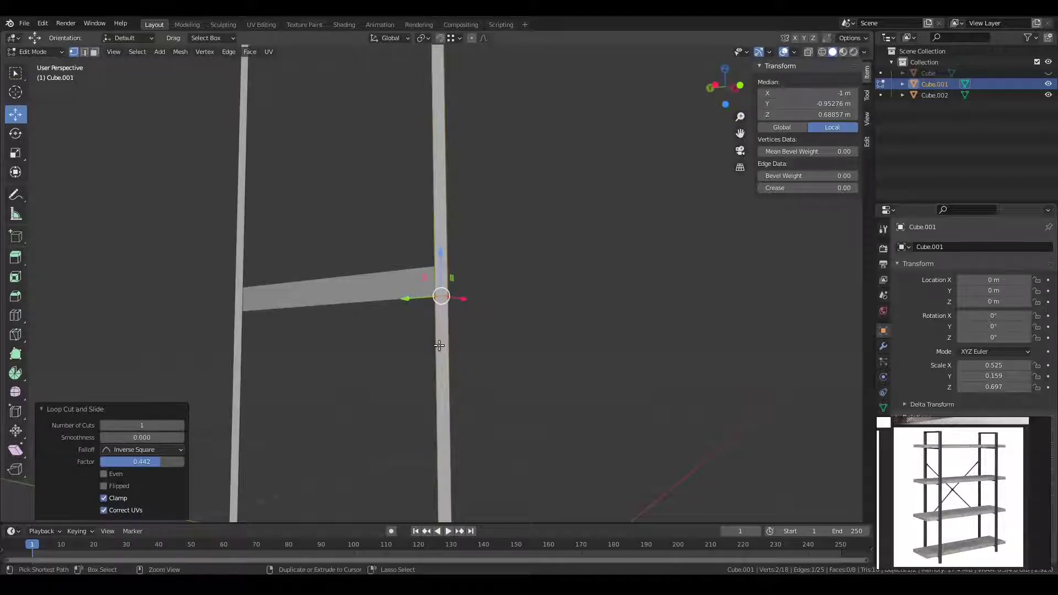
key("g")
key("z")
left_click(441, 273)
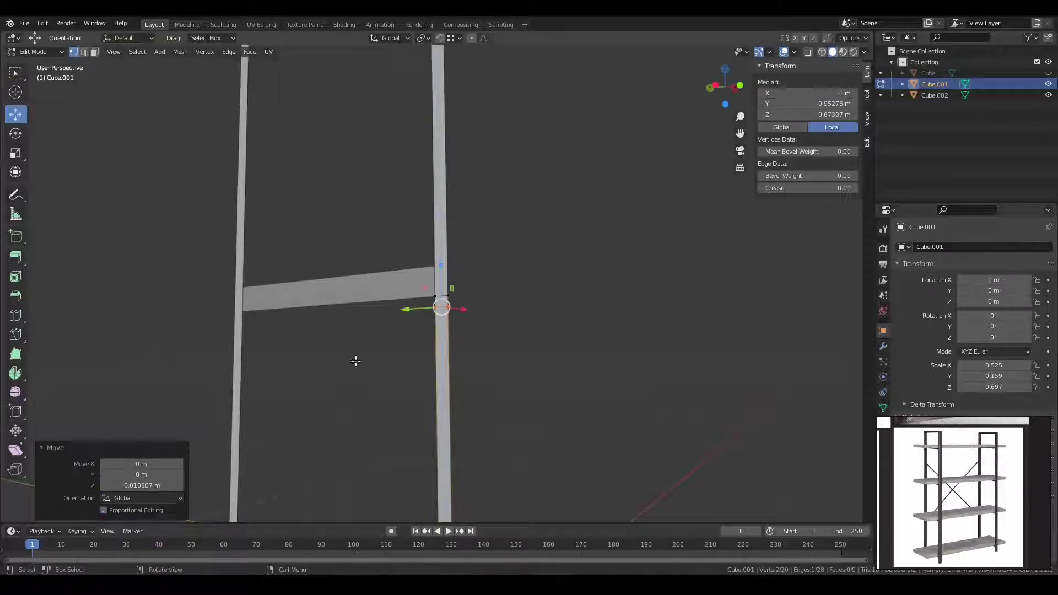
key("BackSpace")
key("BackSpace")
key("BackSpace")
key("Return")
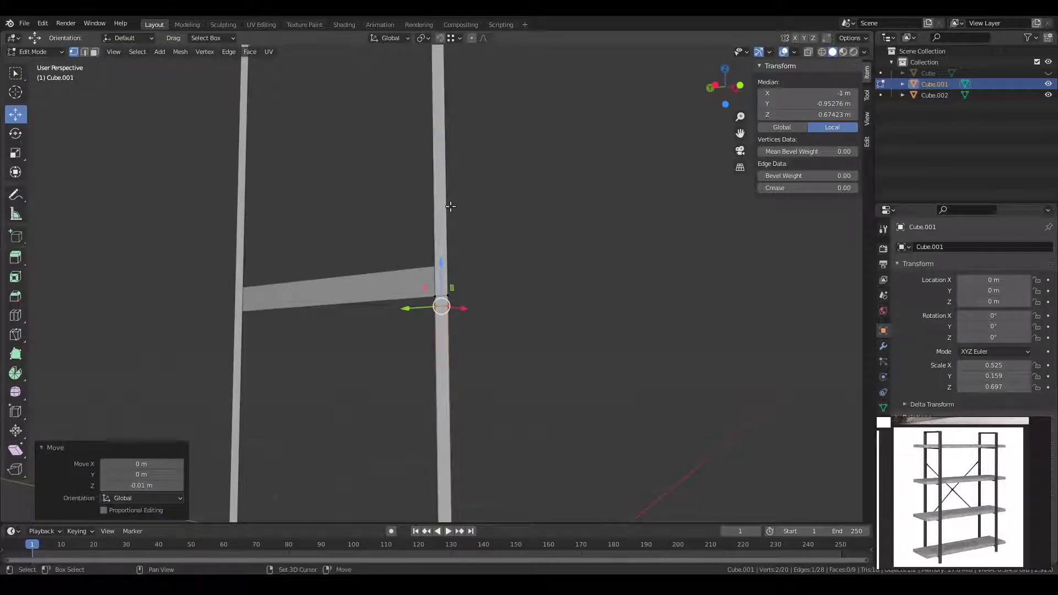
Add an edge loop at the next shelf joint, nudged -0.01 m along Z.
middle_click_drag(513, 351, 444, 354, "shift")
key("ctrl+r")
left_click(445, 270)
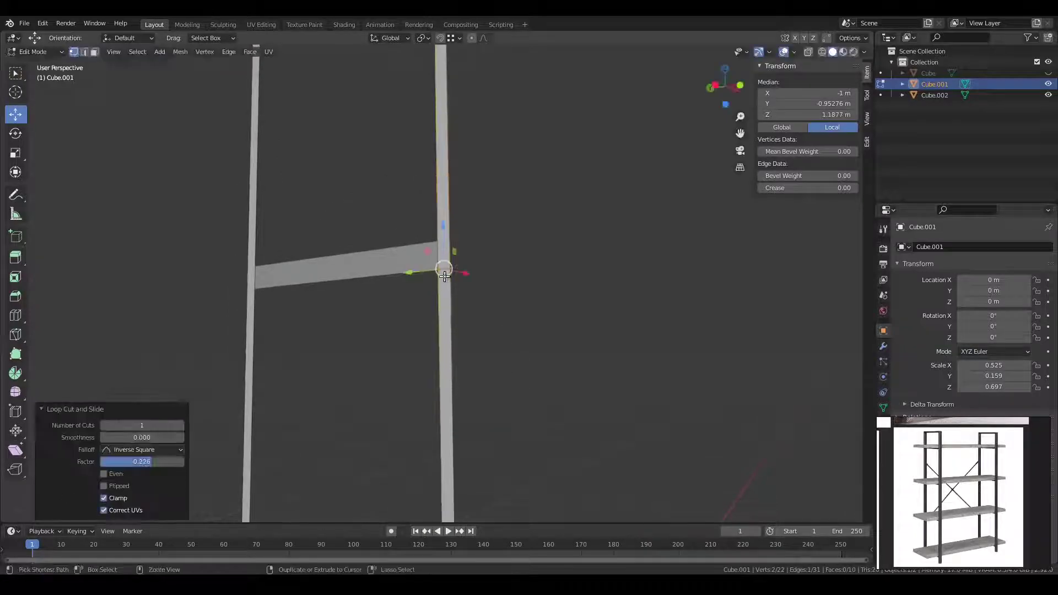
left_click(450, 274)
key("g")
key("z")
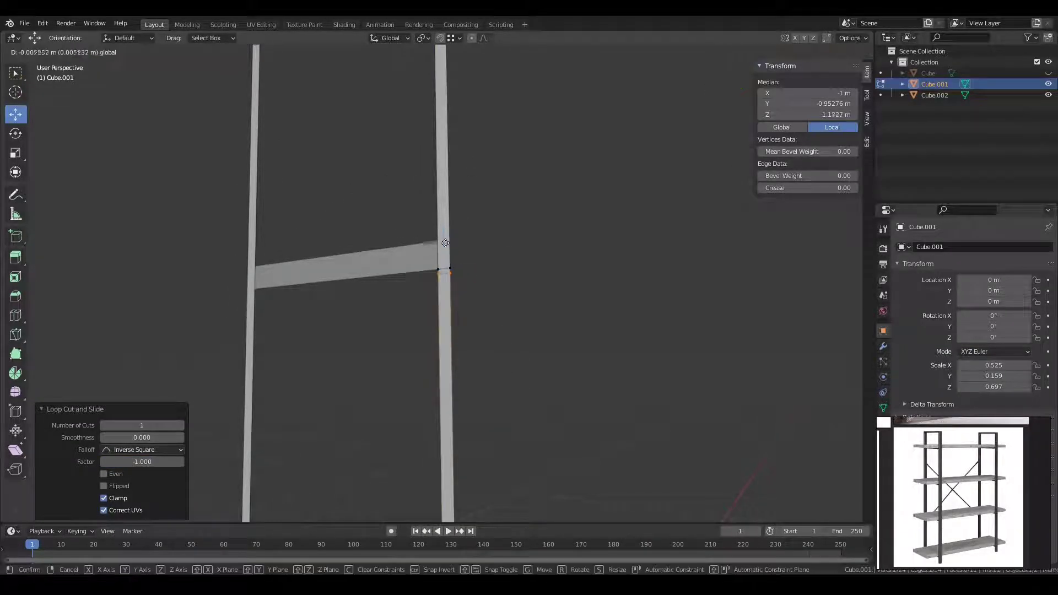
left_click(445, 275)
double_click(123, 485)
key("BackSpace")
key("BackSpace")
key("BackSpace")
key("Return")
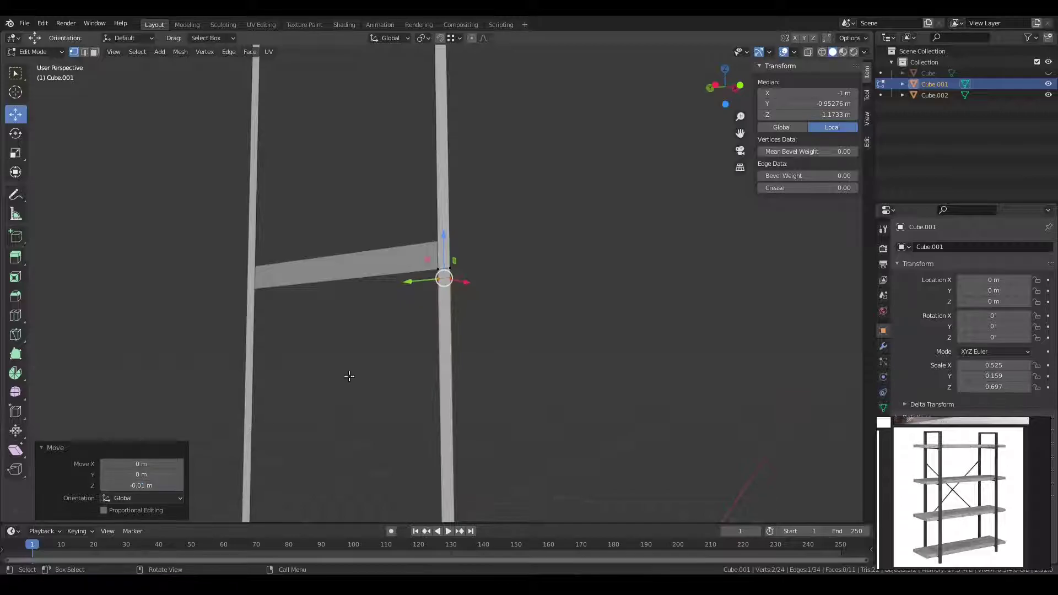
Cut an edge loop by the top crossbar and nudge it down -0.01 m.
middle_click_drag(350, 373, 475, 353, "shift")
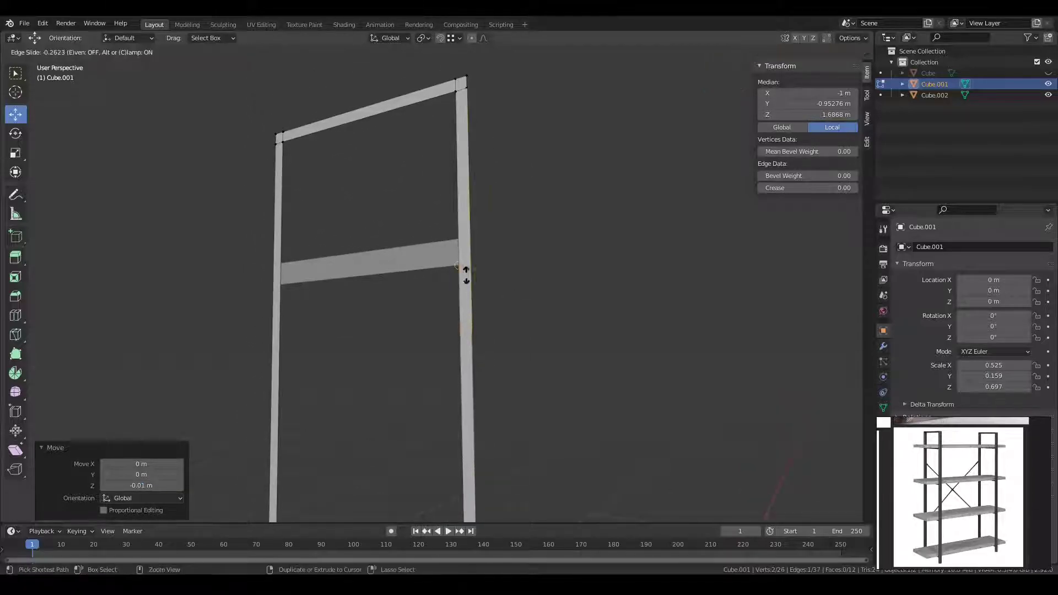
left_click_drag(466, 279, 467, 298)
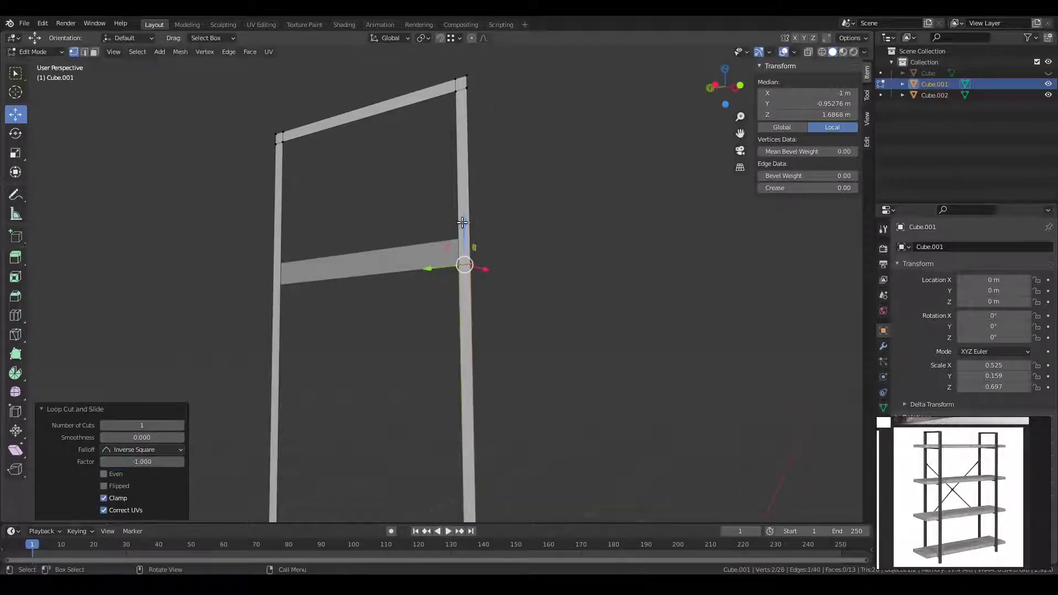
left_click_drag(464, 226, 464, 237)
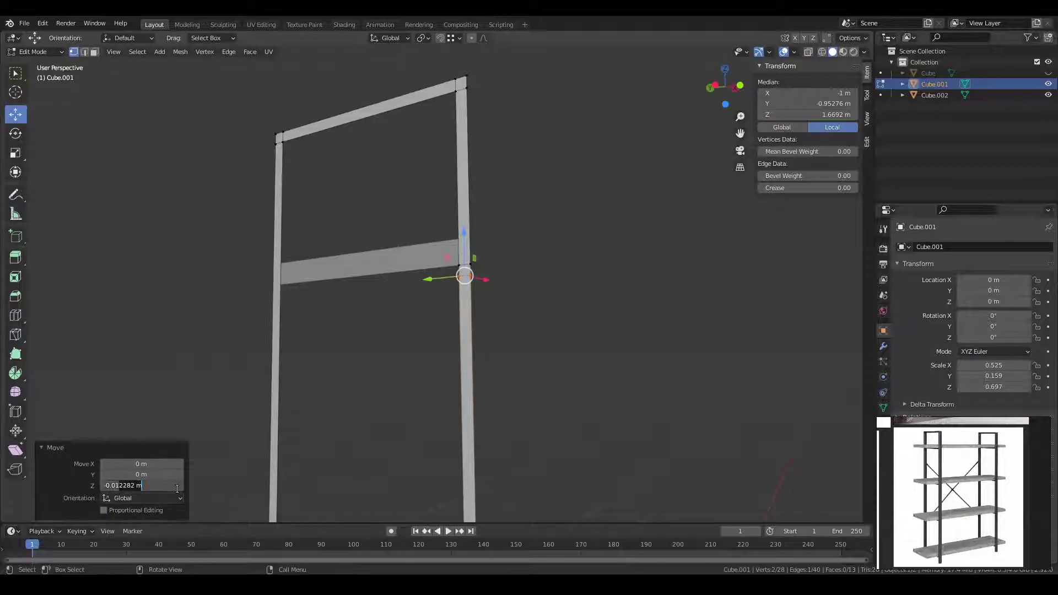
key("Return")
Slide two new edge loops into place on the left post.
middle_click_drag(286, 464, 398, 412)
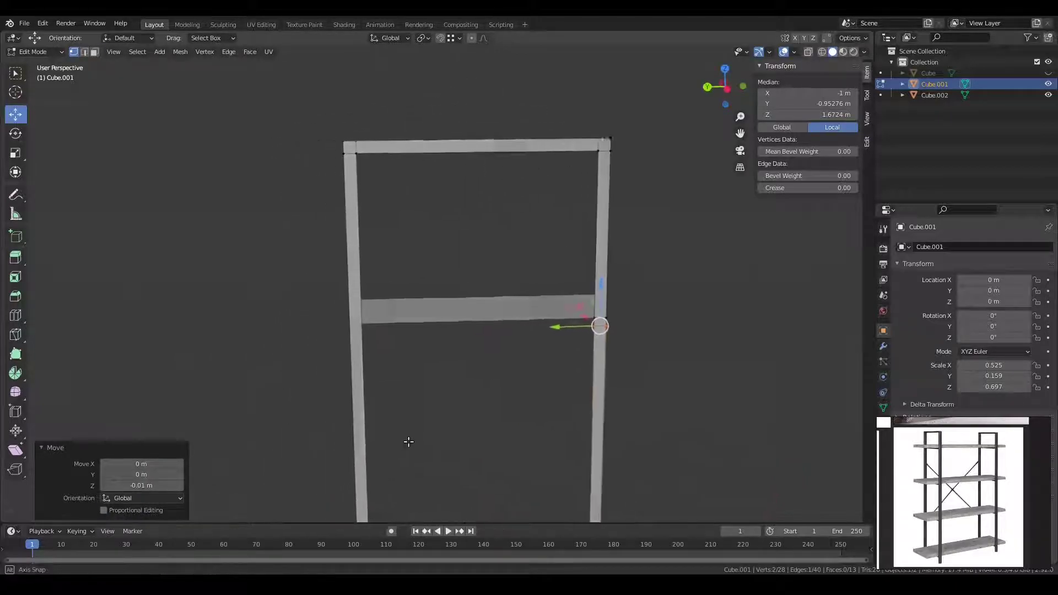
left_click_drag(369, 378, 616, 330)
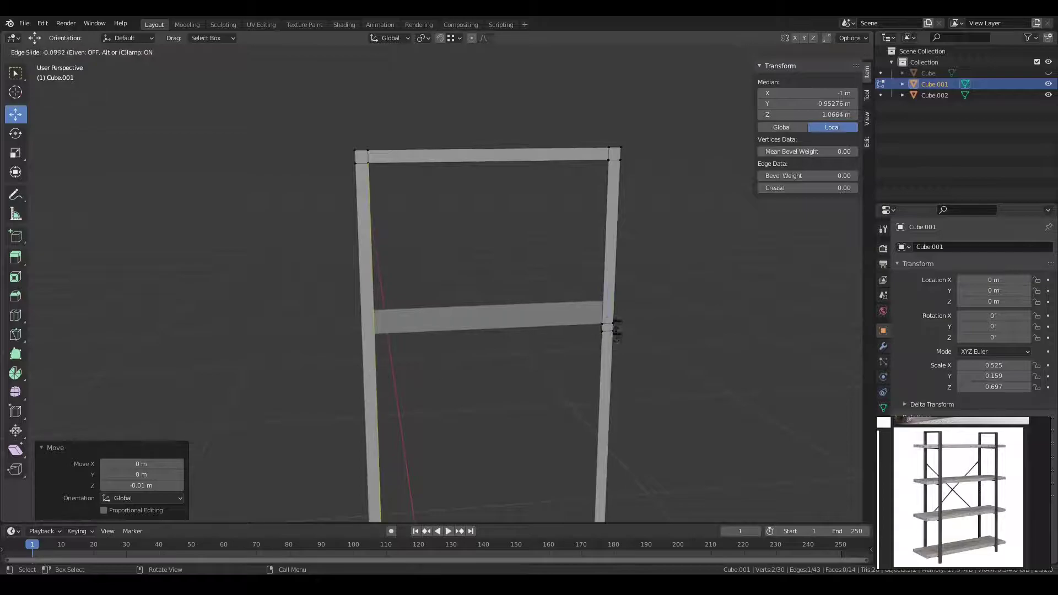
left_click(601, 324)
key("ctrl+r")
left_click(378, 413)
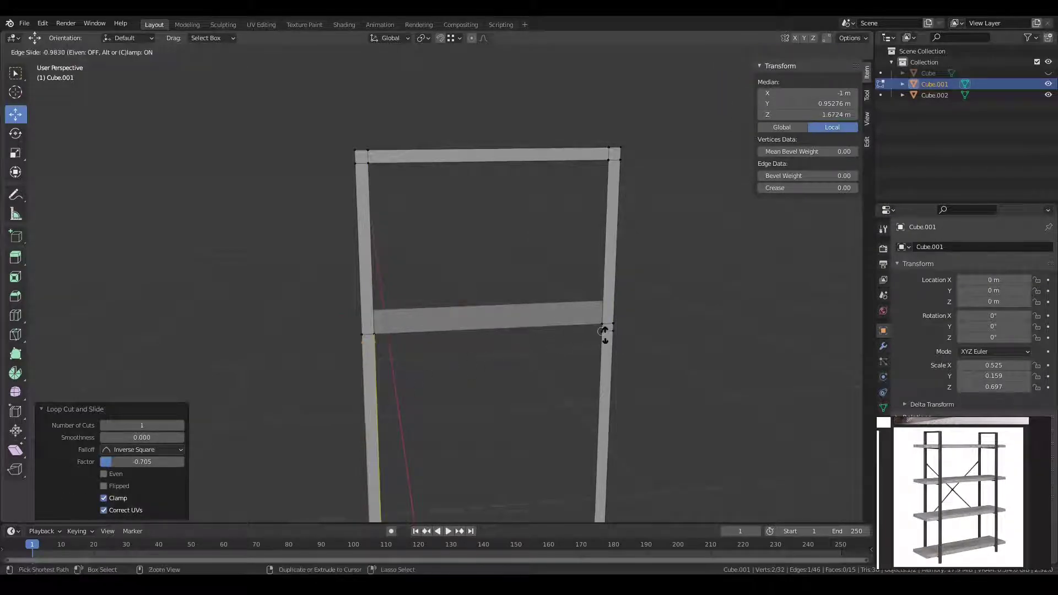
left_click(506, 422)
mouse_move(506, 421)
middle_mouse_down()
mouse_move(515, 348)
mouse_move(398, 393)
middle_mouse_up()
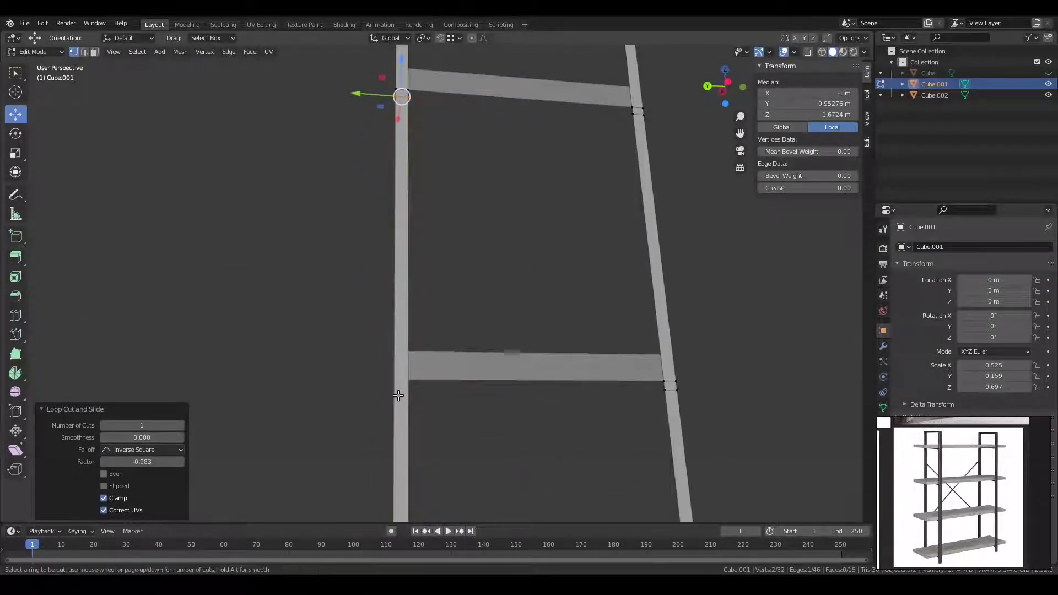
Add four more edge loops higher up the left post at the shelf joints.
left_click(399, 395)
left_click(664, 381)
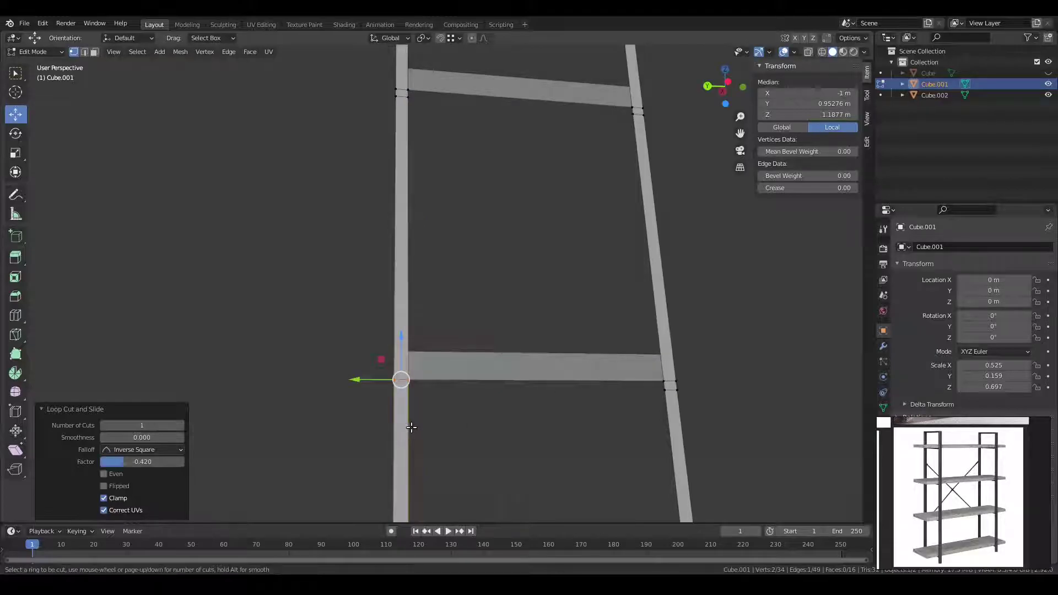
left_click(411, 428)
left_click(508, 442)
mouse_move(508, 442)
middle_mouse_down("shift")
mouse_move(492, 244)
mouse_move(457, 391)
middle_mouse_up("shift")
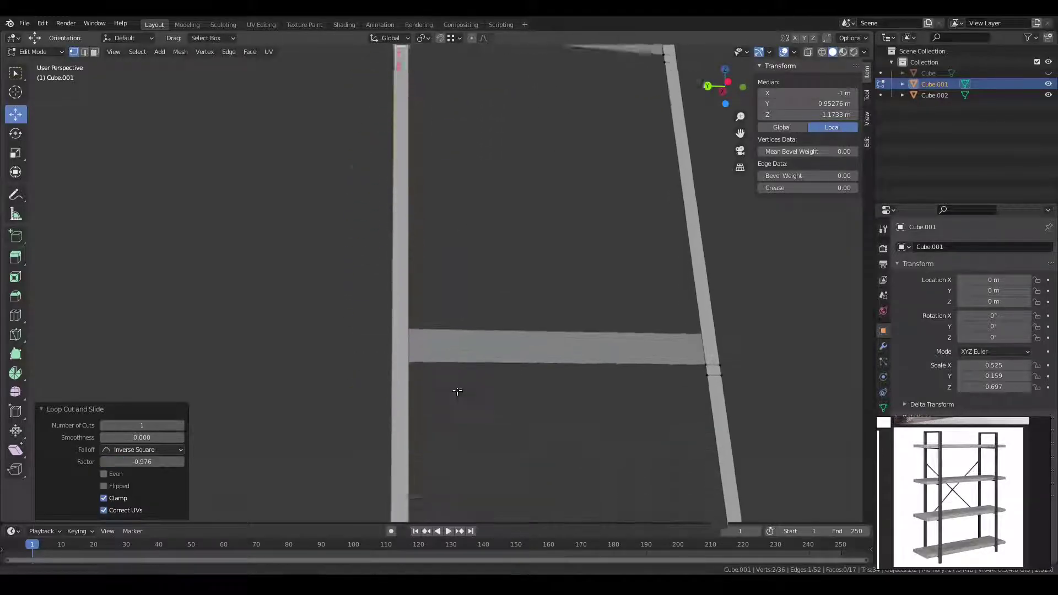
key("ctrl+r")
left_click(412, 402)
left_click(705, 346)
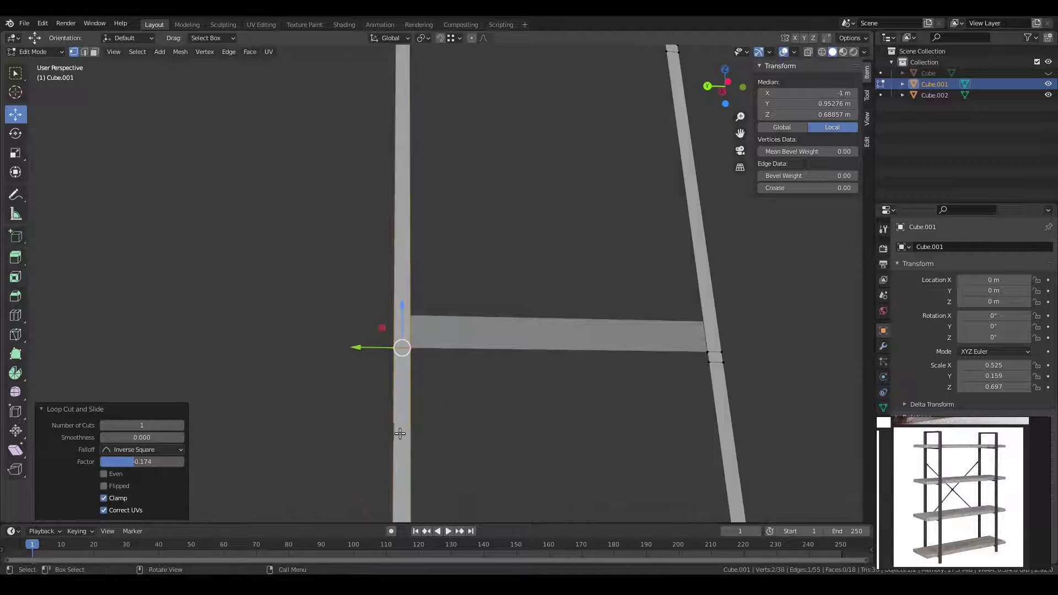
left_click(408, 397)
left_click(703, 356)
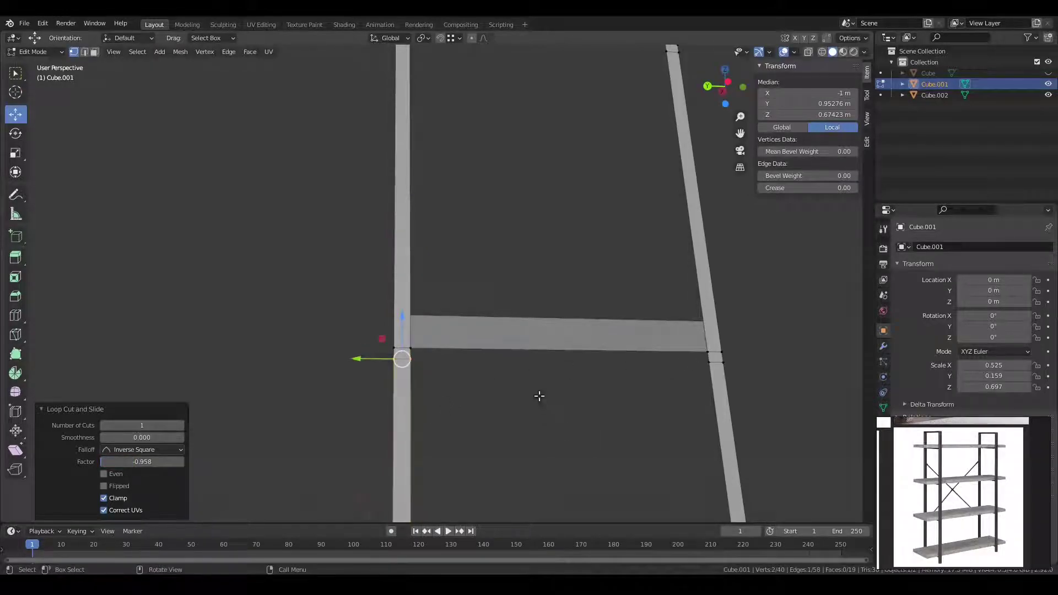
Cut two final loops around the crossbar and select the crossbar's bottom edges.
middle_click_drag(540, 396, 434, 391)
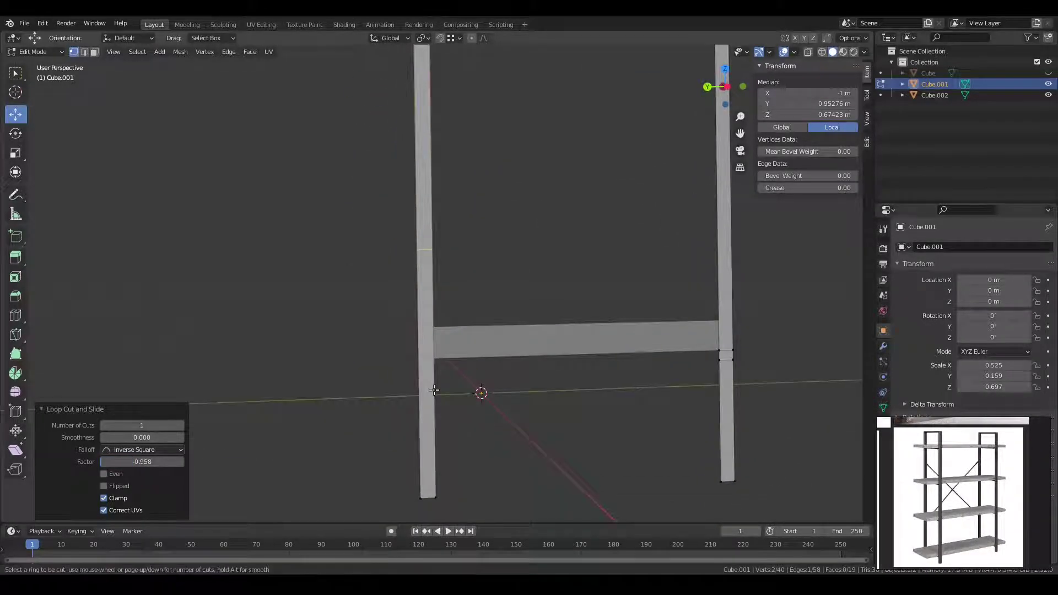
left_click(435, 390)
left_click(644, 366)
key("ctrl+r")
left_click(429, 411)
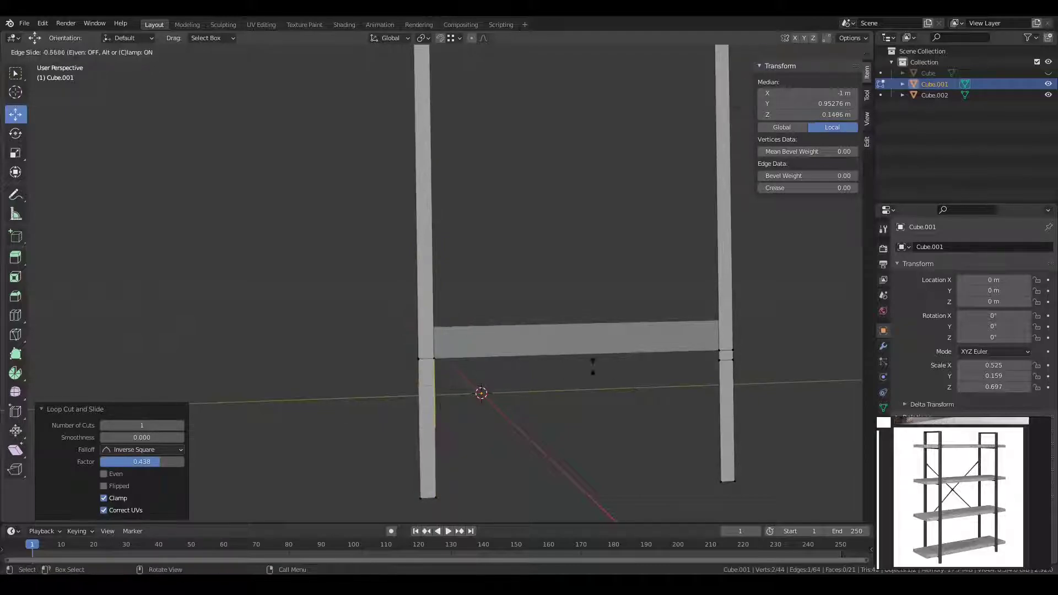
left_click(717, 364)
left_click_drag(663, 368, 719, 350)
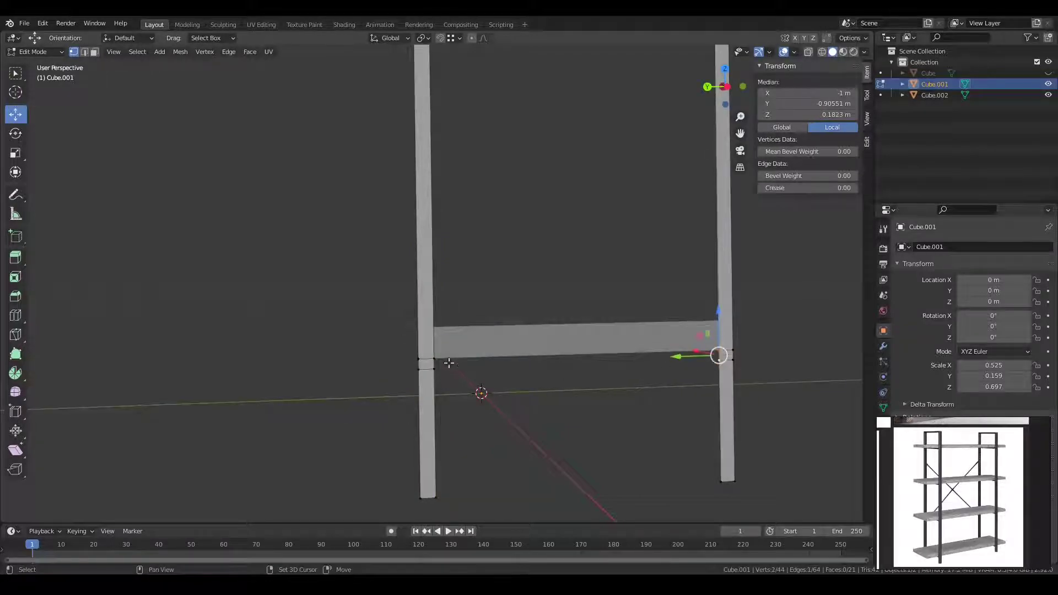
left_click_drag(419, 353, 454, 385, "shift")
middle_click_drag(524, 297, 557, 331)
Fill faces at the crossbar's left end and across its bottom.
left_click(352, 392)
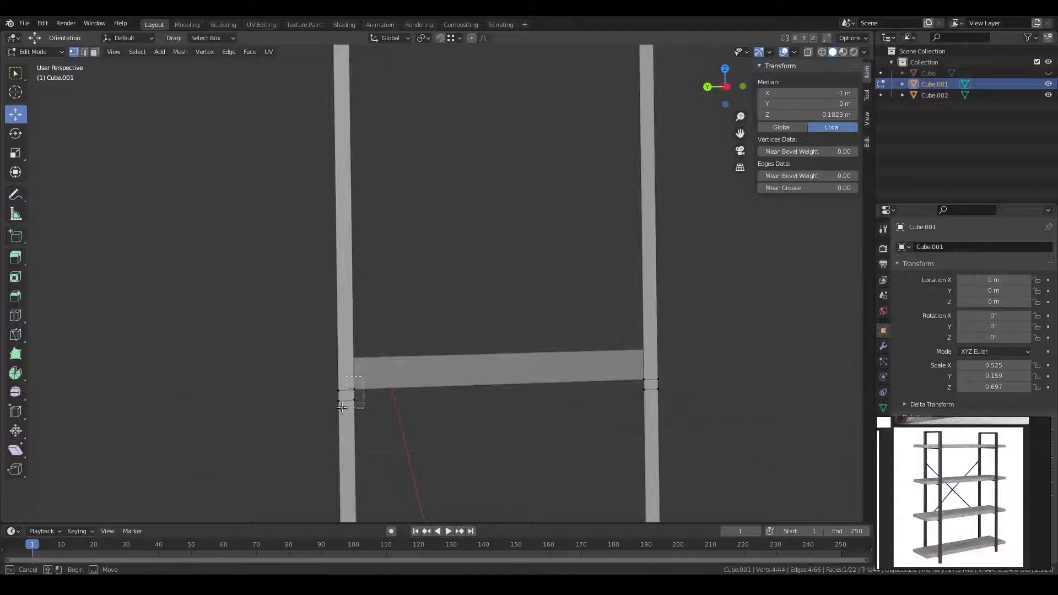
left_click_drag(649, 404, 648, 405, "shift")
key("f")
middle_click_drag(540, 397, 567, 394)
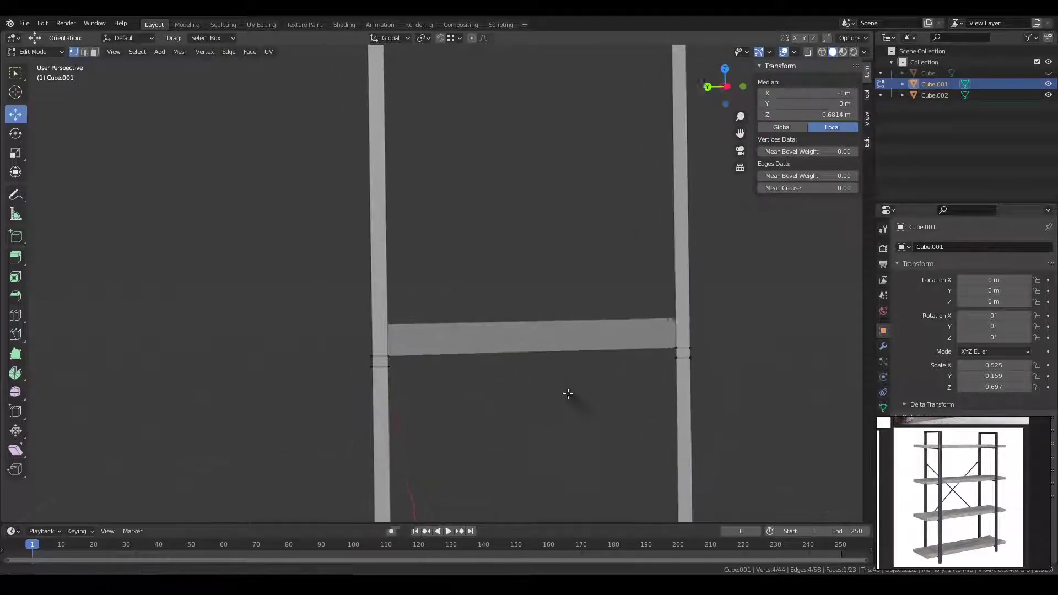
left_click(667, 365)
left_click(386, 383, "shift")
key("f")
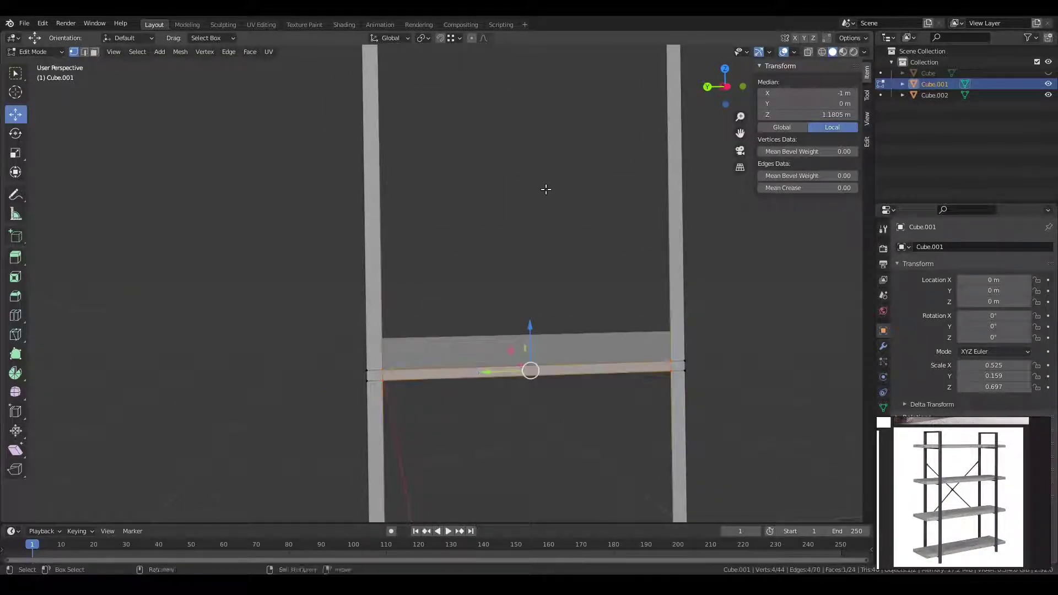
Fill a new rung between matching loop vertices on both posts and check the ladder.
middle_click_drag(546, 189, 590, 329)
left_click_drag(622, 347, 621, 346)
left_click_drag(318, 318, 346, 348, "shift")
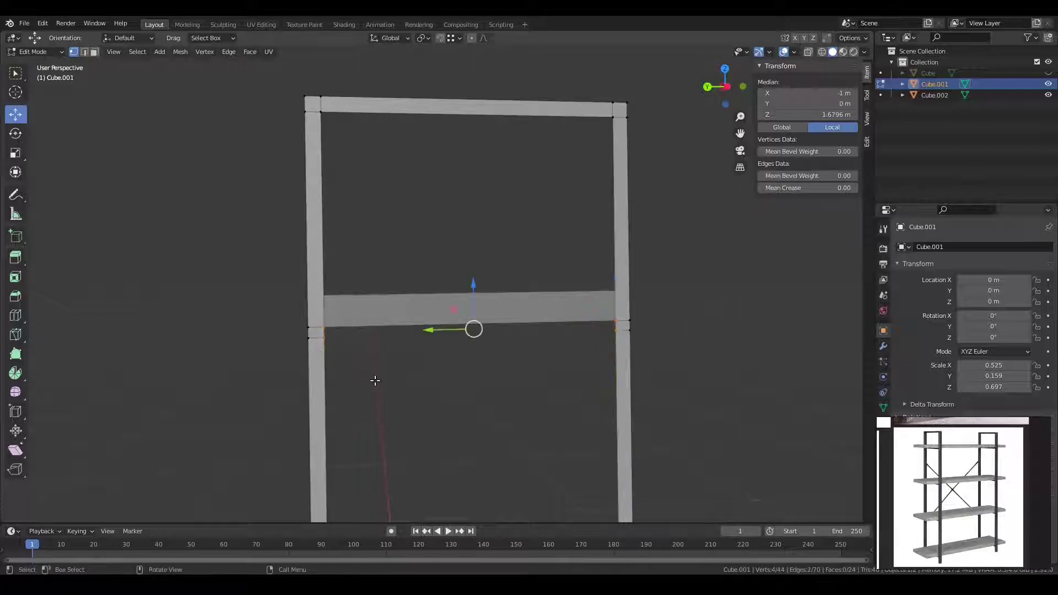
key("f")
mouse_move(488, 378)
middle_mouse_down()
mouse_move(369, 401)
mouse_move(369, 327)
middle_mouse_up()
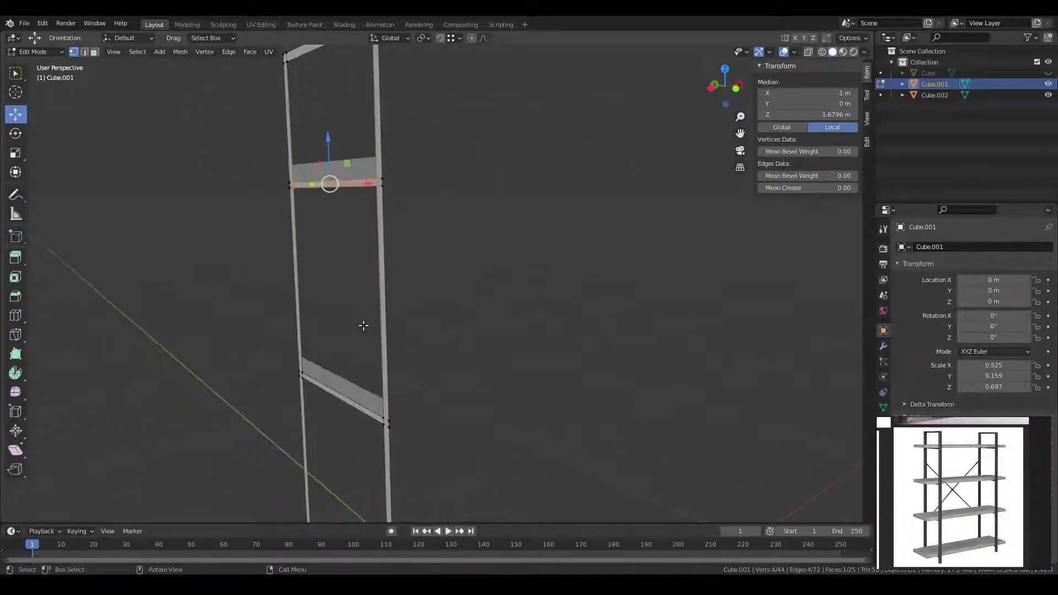
scroll(361, 368, "down", 2)
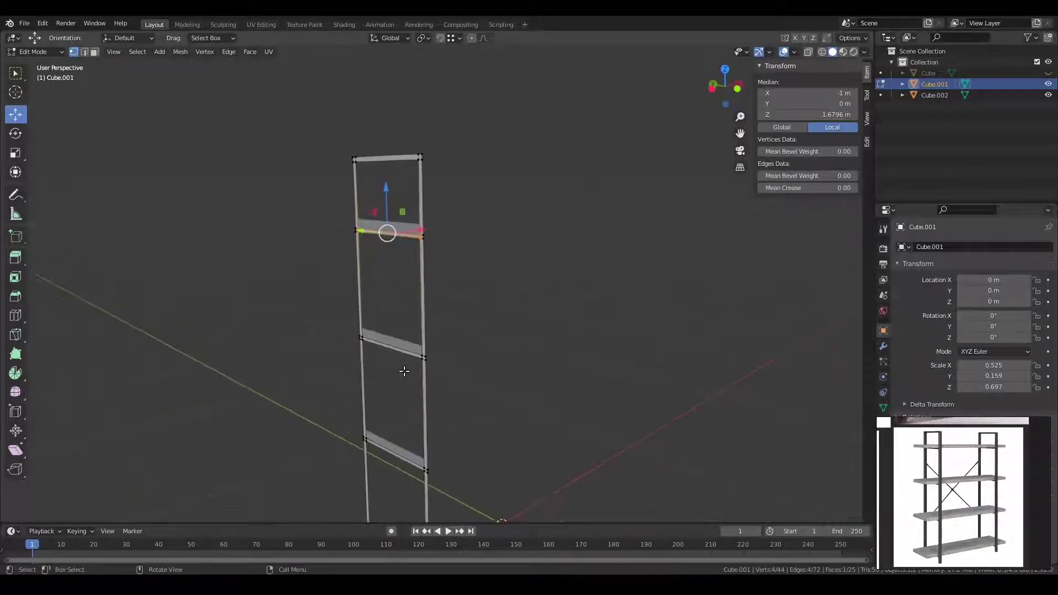
middle_click_drag(418, 360, 427, 373)
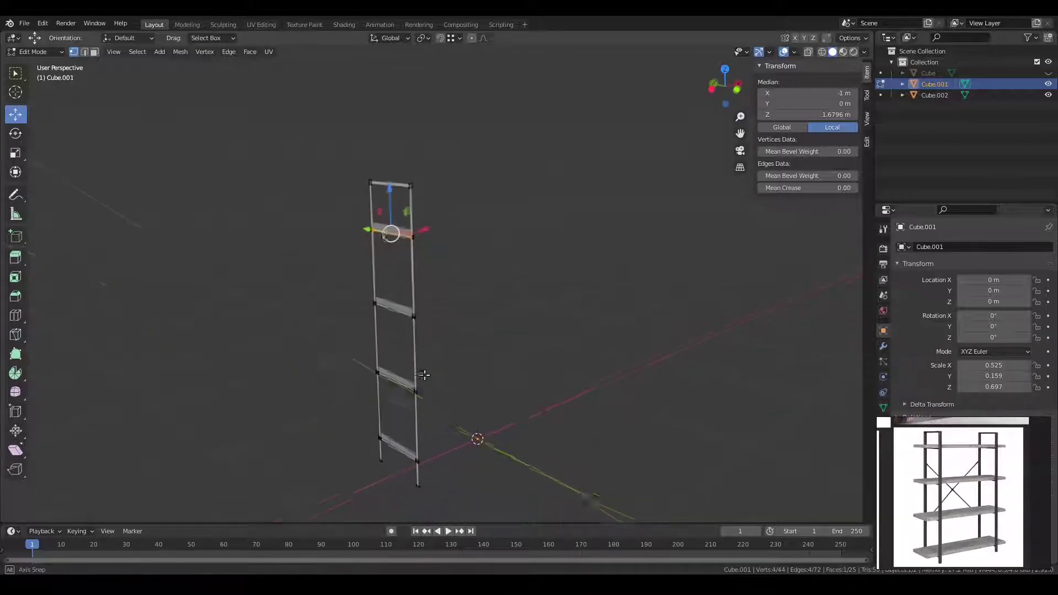
Shift the whole ladder along X and extrude it to -0.015 m thickness.
key("a")
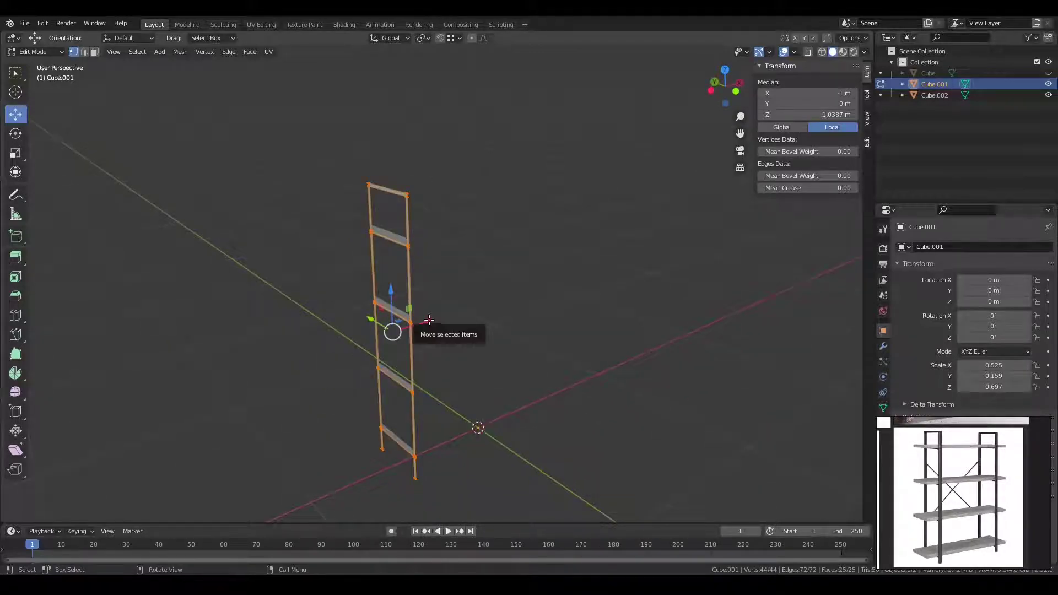
left_click_drag(429, 323, 456, 322)
scroll(462, 327, "up", 4)
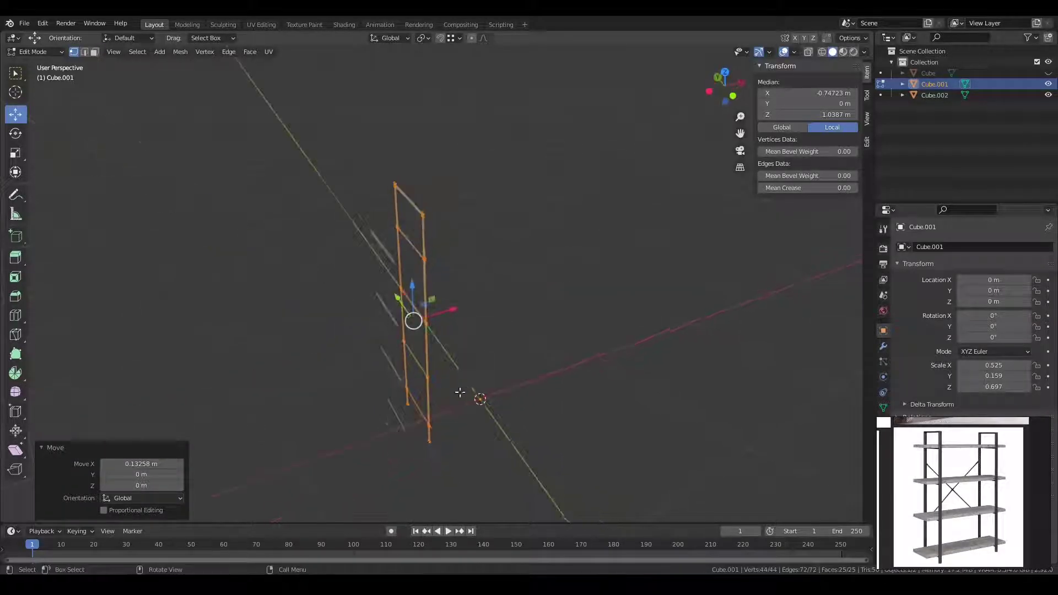
key("e")
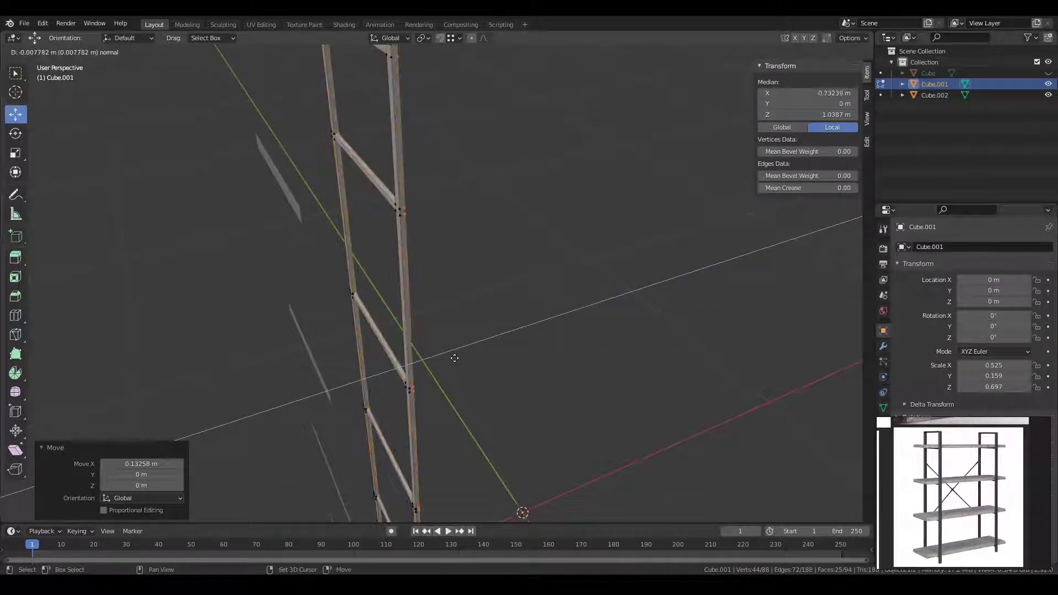
left_click(453, 358)
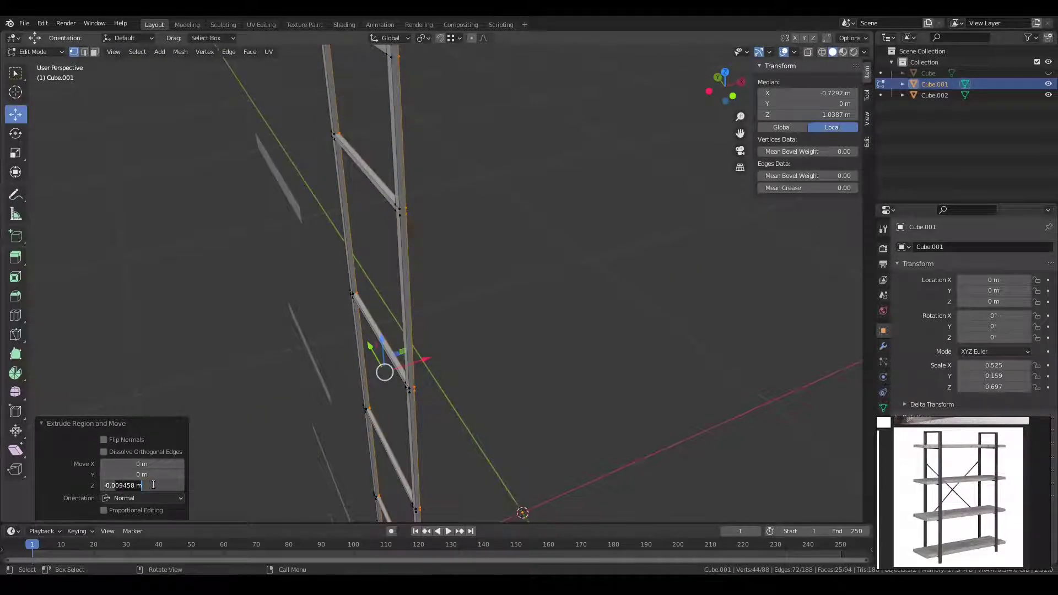
key("Return")
scroll(470, 340, "down", 4)
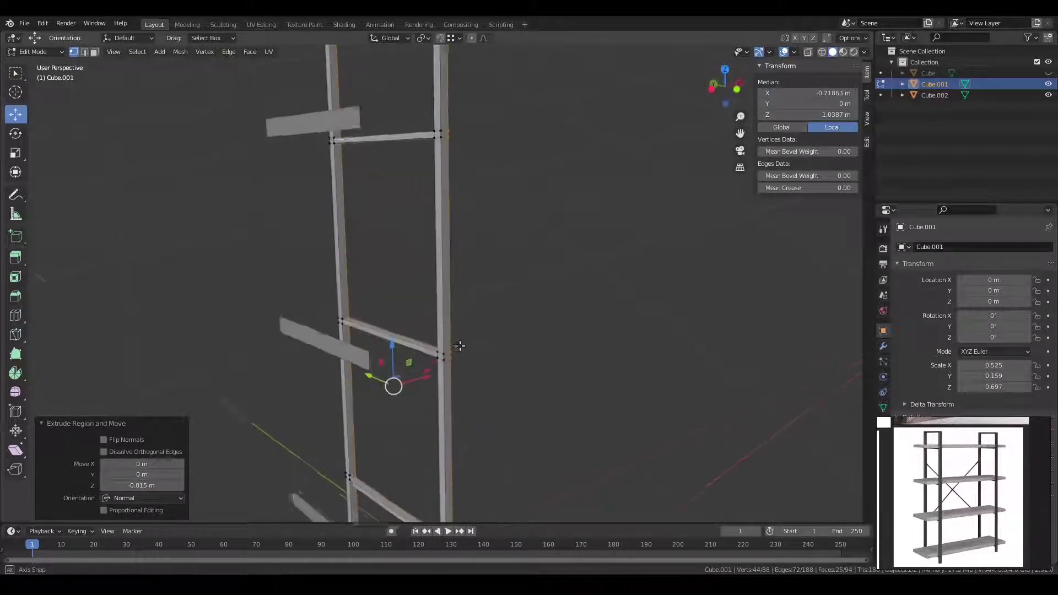
middle_click_drag(470, 340, 432, 406)
Return to Object Mode and bring up the side frame's Add Modifier list.
key("Tab")
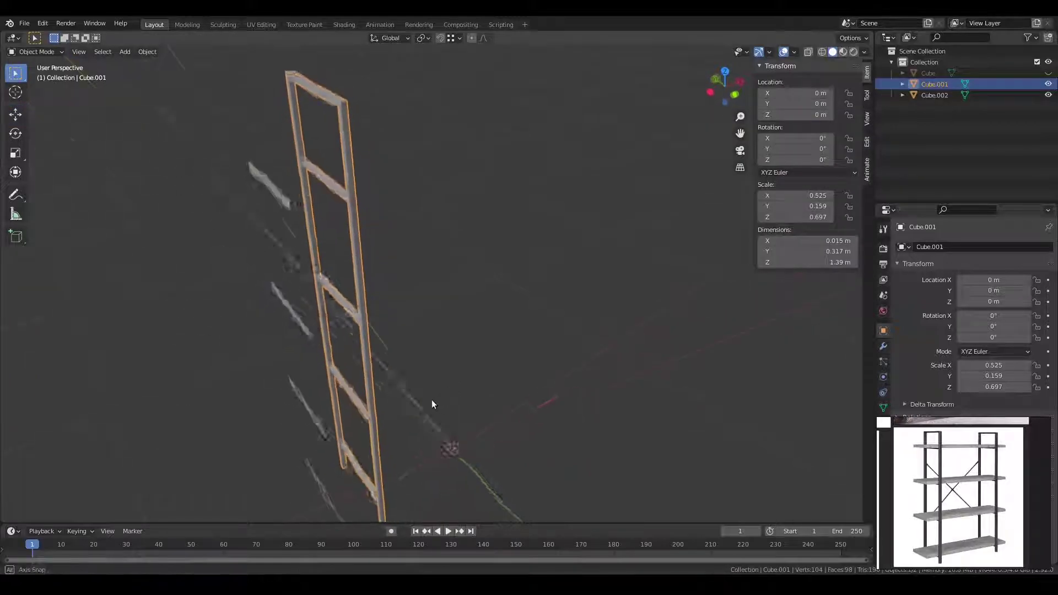
scroll(432, 406, "down", 3)
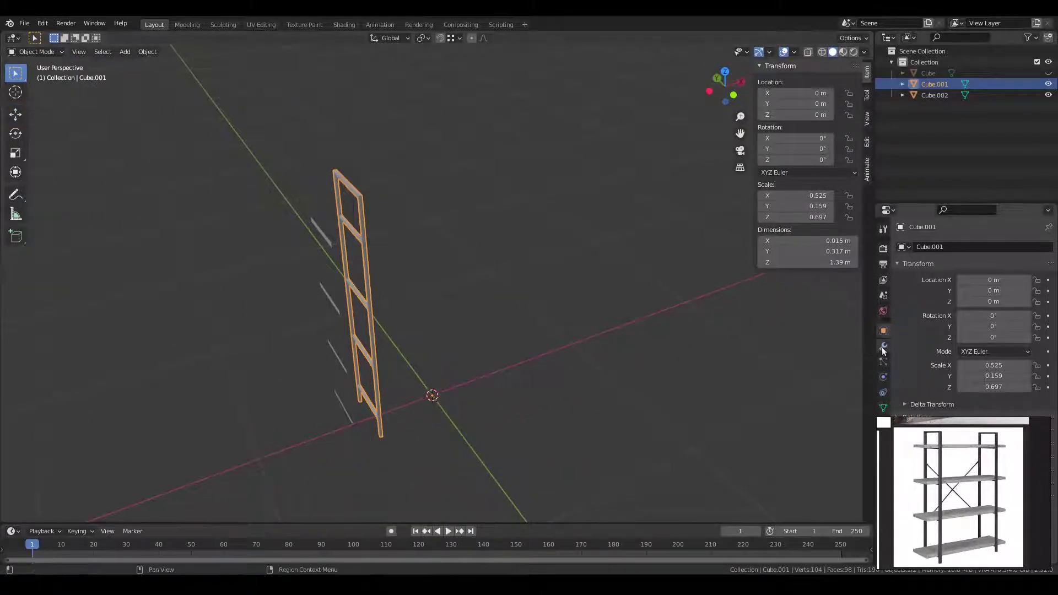
left_click(883, 346)
left_click(931, 246)
Add a Mirror modifier to the side frame, then select the shelf boards and unhide Cube.
left_click(842, 374)
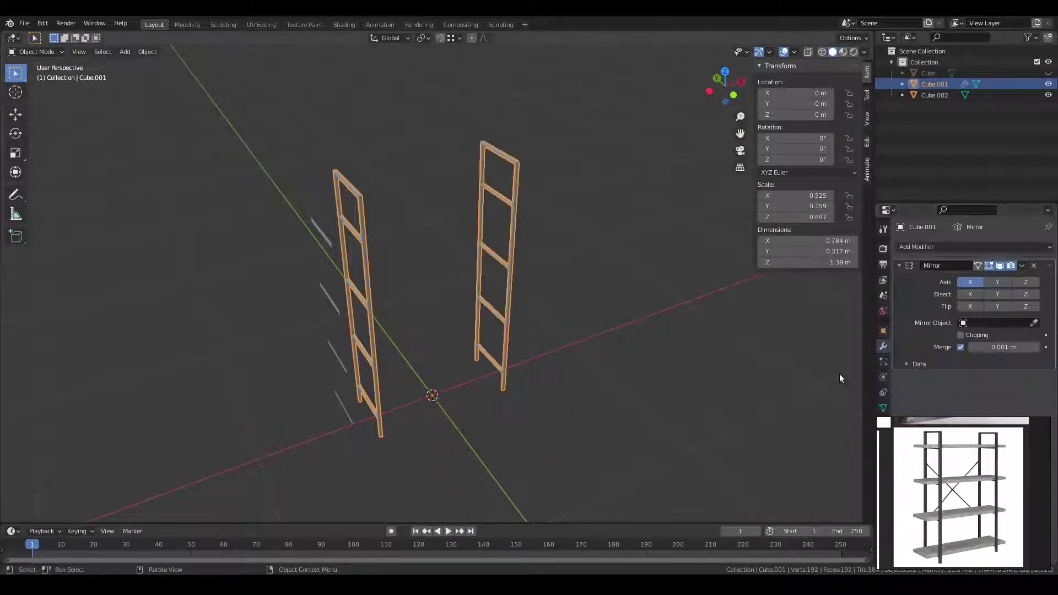
left_click(343, 368)
mouse_move(343, 369)
middle_mouse_down()
mouse_move(541, 424)
mouse_move(458, 432)
mouse_move(905, 91)
middle_mouse_up()
left_click(1049, 72)
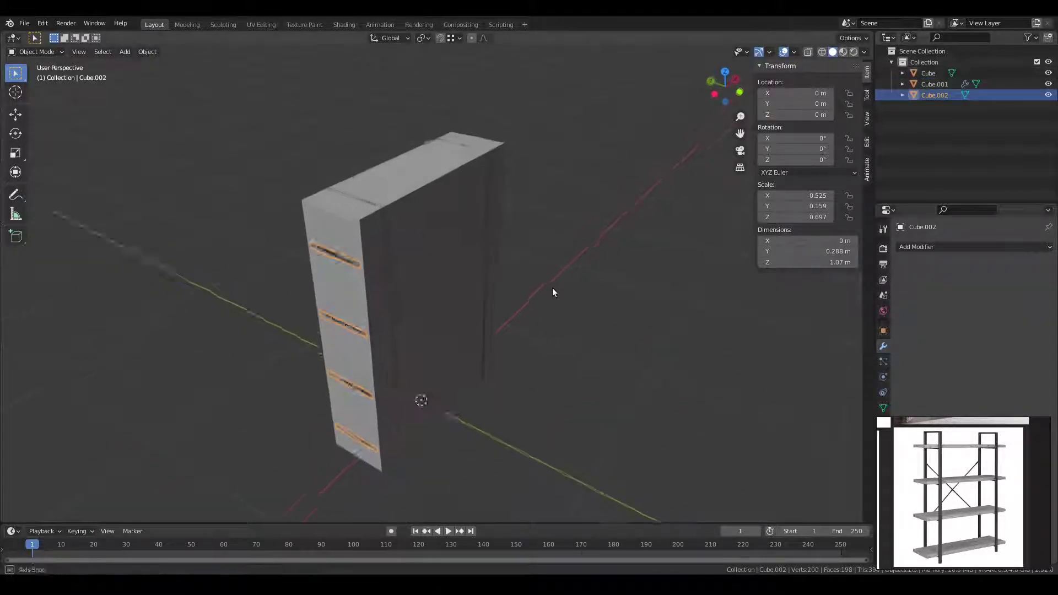
Extrude the shelf boards' end faces across to the mirrored side frame.
key("Tab")
mouse_move(552, 291)
middle_mouse_down()
mouse_move(385, 335)
mouse_move(297, 334)
middle_mouse_up()
mouse_move(567, 279)
middle_mouse_down()
mouse_move(560, 201)
mouse_move(520, 336)
middle_mouse_up()
key("e")
left_click(560, 201)
key("shift+z")
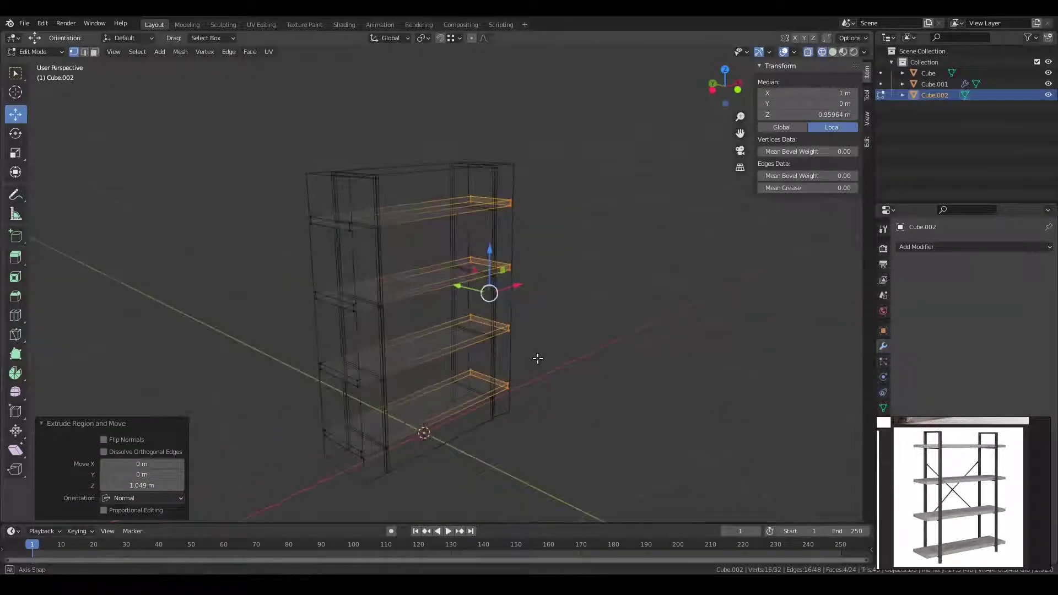
key("shift+z")
key("Tab")
Hide the Cube block and view the bookshelf from an angle.
left_click(522, 413)
key("h")
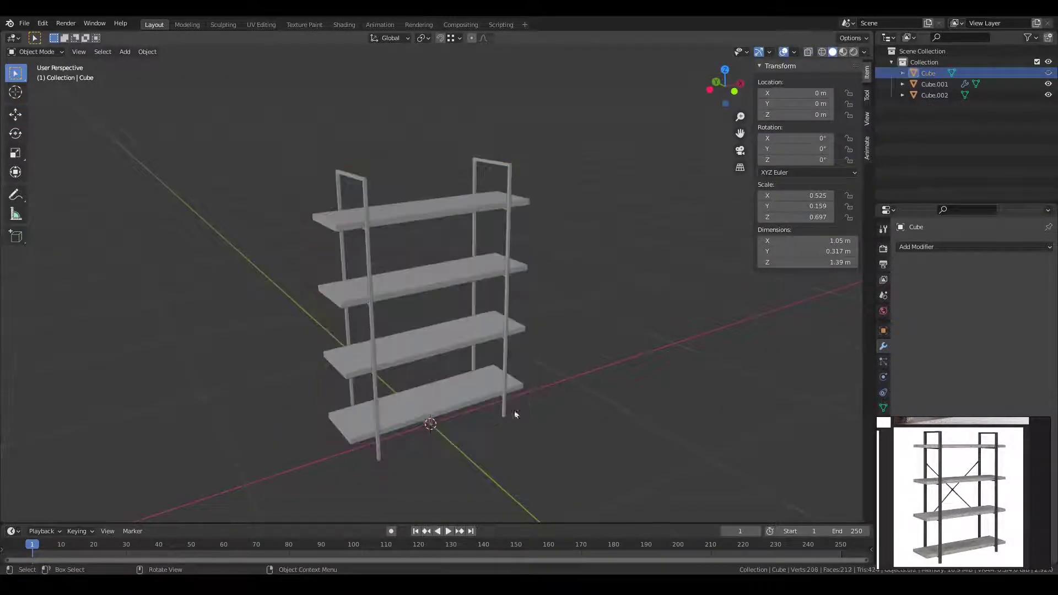
mouse_move(514, 410)
middle_mouse_down()
mouse_move(527, 404)
mouse_move(443, 421)
middle_mouse_up()
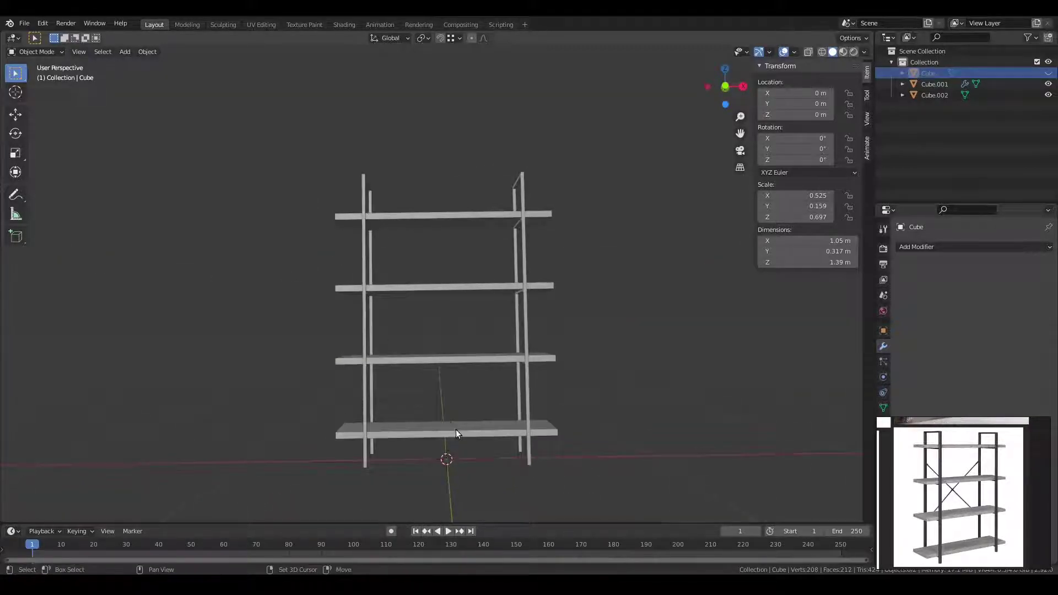
key("shift+a")
Add a cylinder at the origin, inspect it, then delete it.
left_click(504, 402)
scroll(591, 415, "down", 3)
middle_click_drag(591, 415, 545, 449)
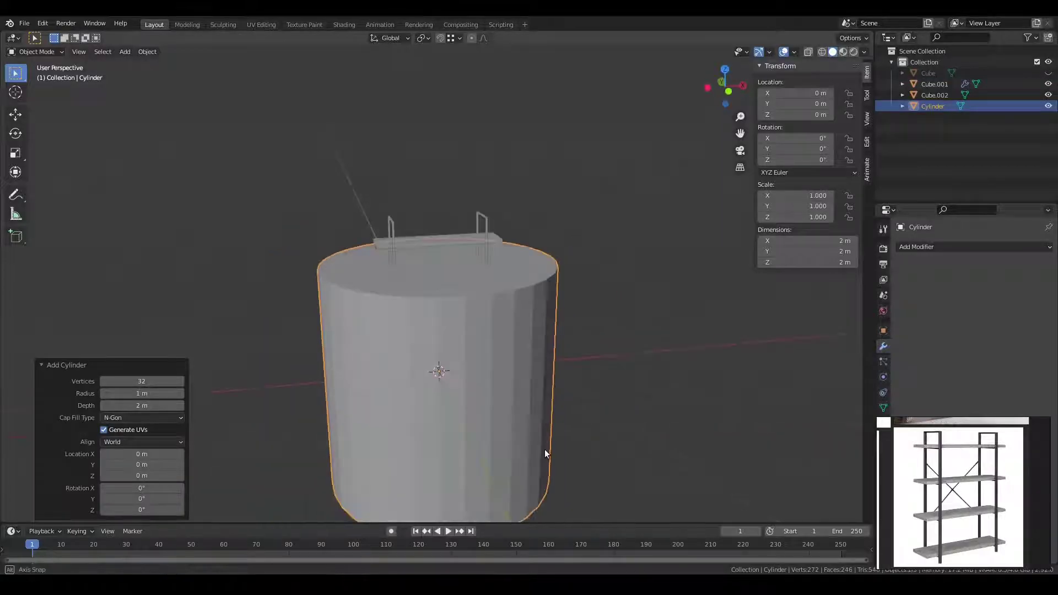
key("Tab")
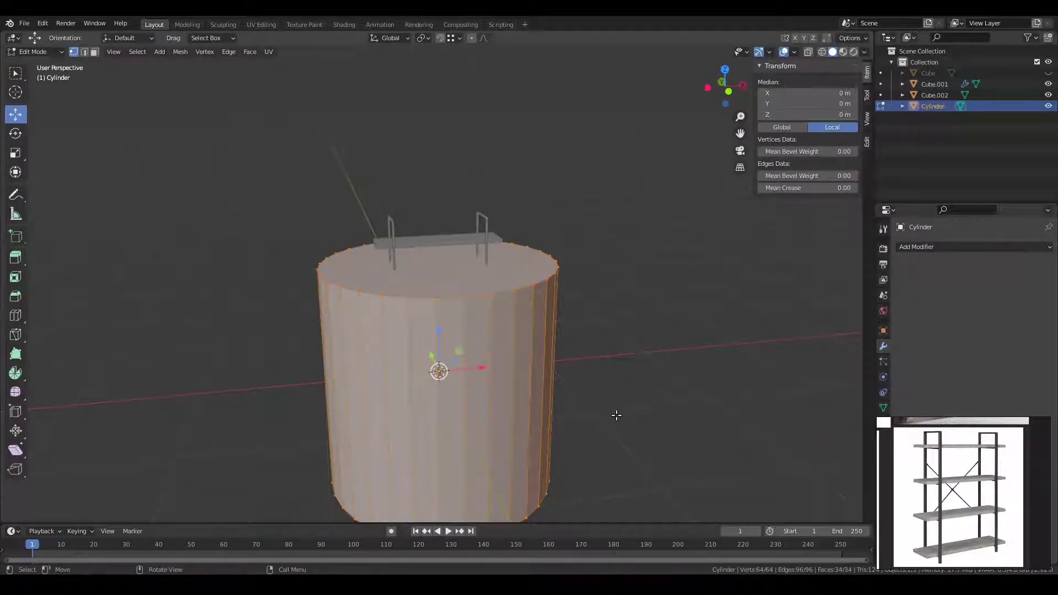
key("Tab")
key("Delete")
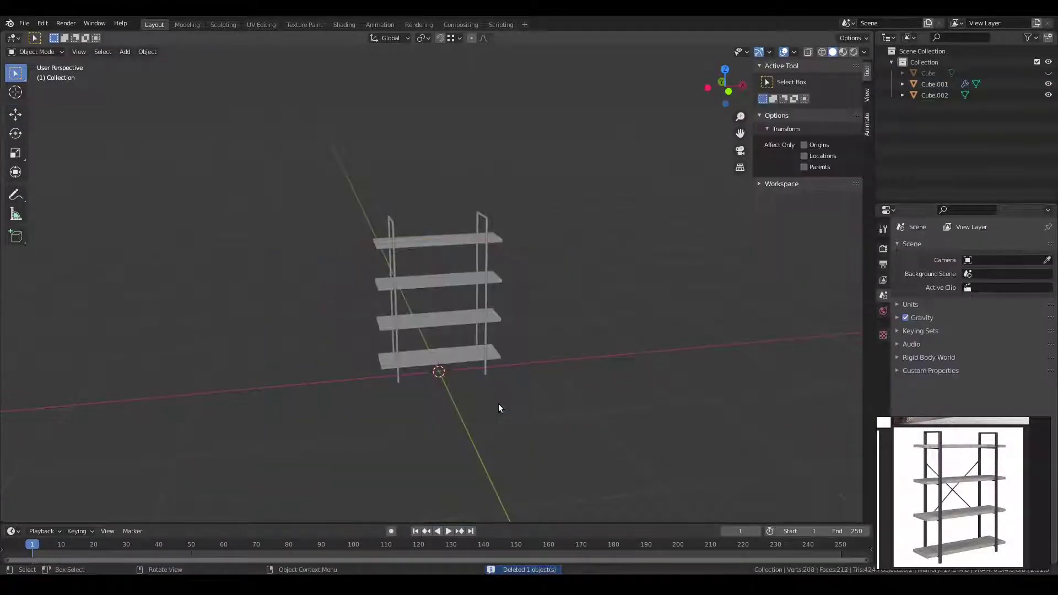
Add a new cylinder with a lower vertex count.
key("shift+a")
left_click(545, 405)
left_click(141, 381)
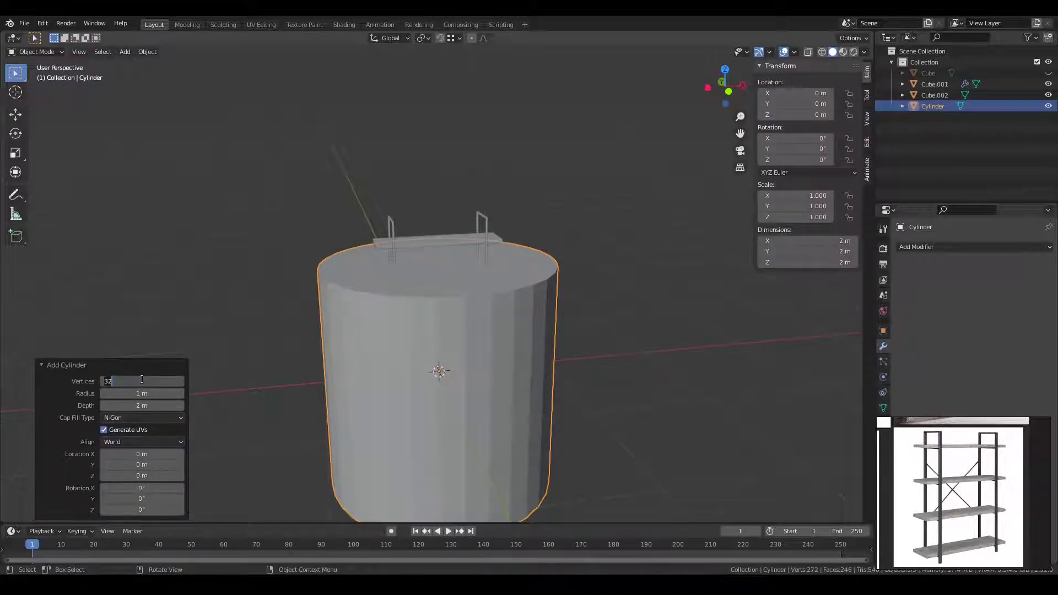
type("0")
key("Return")
In Edit Mode, scale the cylinder twice in X/Y only to make it thinner.
key("Tab")
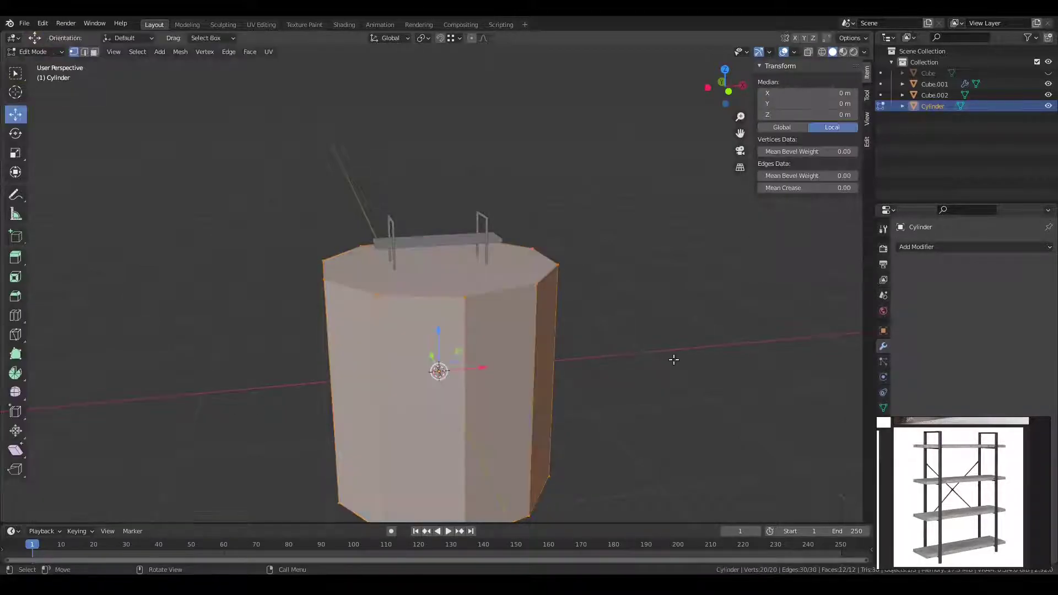
key("s")
key("shift+z")
left_click(466, 371)
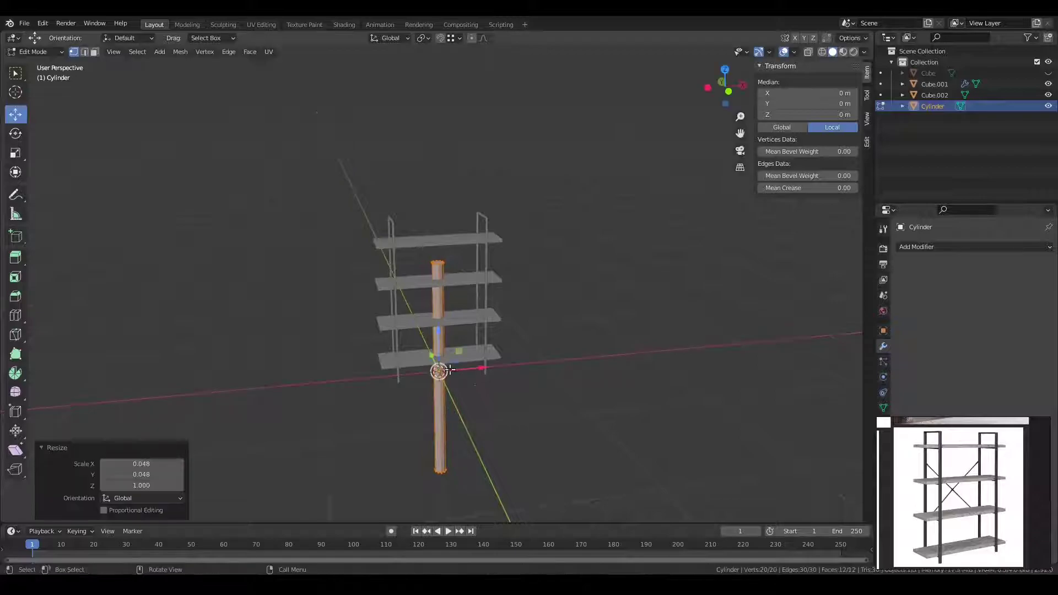
scroll(466, 370, "up", 4)
key("s")
key("shift+z")
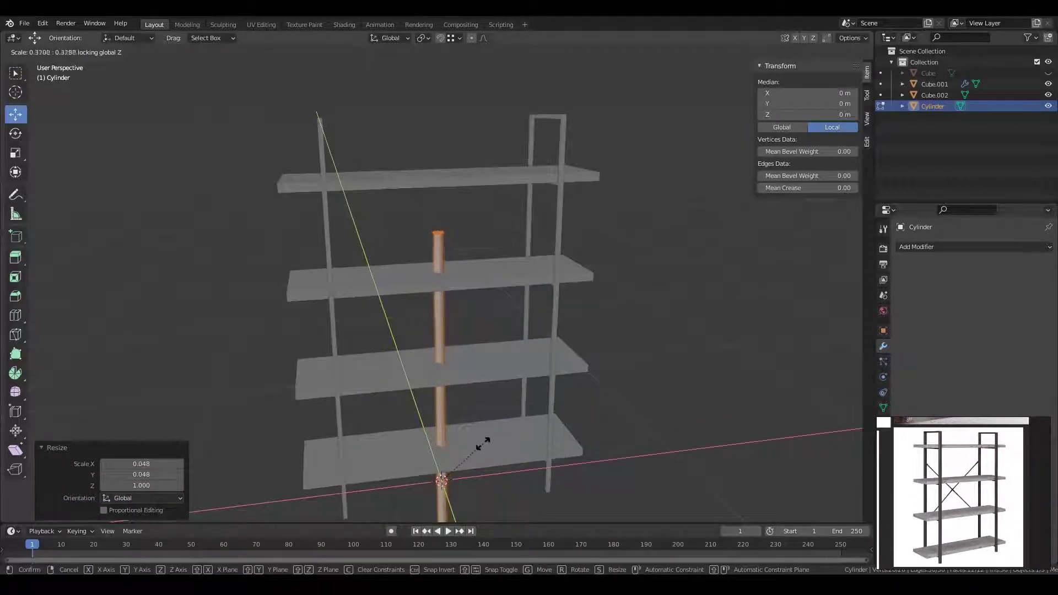
left_click(468, 457)
Refine the rod's X/Y width to a final 0.556 scale, keeping its height.
scroll(469, 457, "up", 4)
key("s")
key("shift+z")
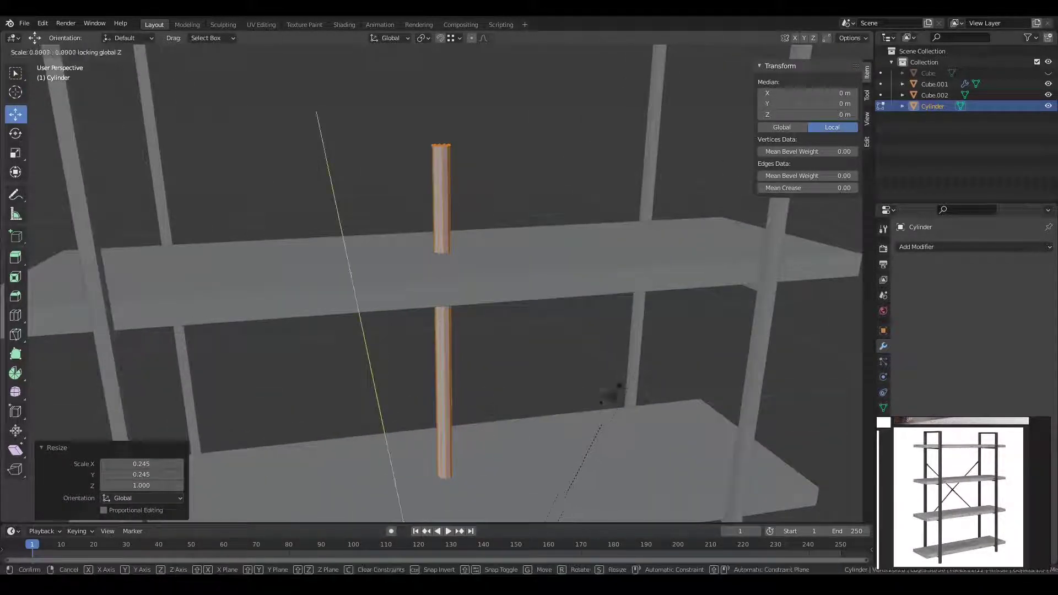
left_click(522, 469)
mouse_move(524, 402)
middle_mouse_down()
mouse_move(494, 453)
mouse_move(514, 376)
mouse_move(554, 374)
middle_mouse_up()
key("s")
key("shift+z")
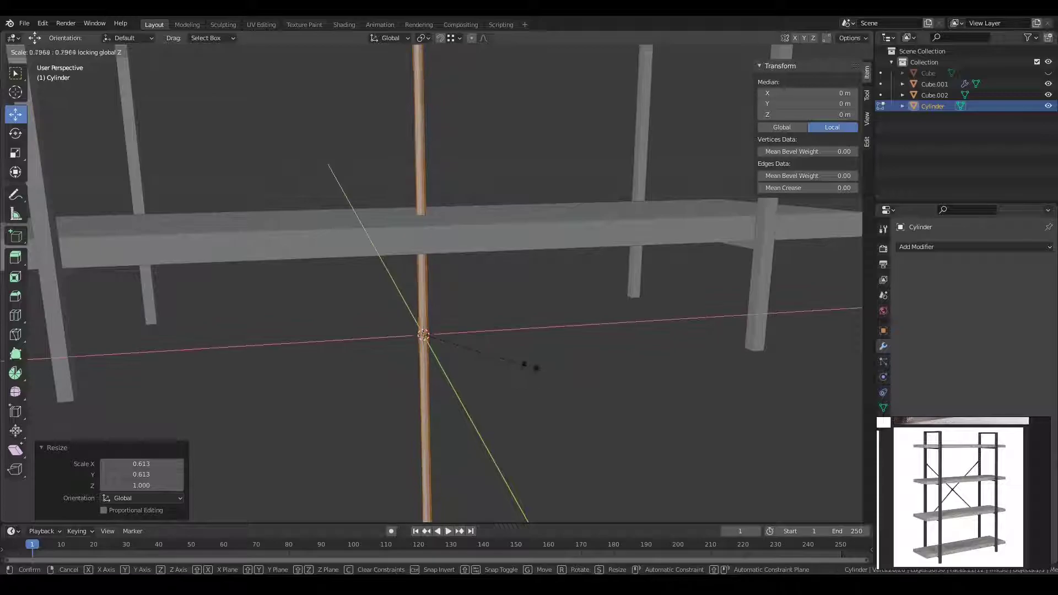
left_click(496, 361)
middle_click_drag(496, 359, 472, 358, "alt")
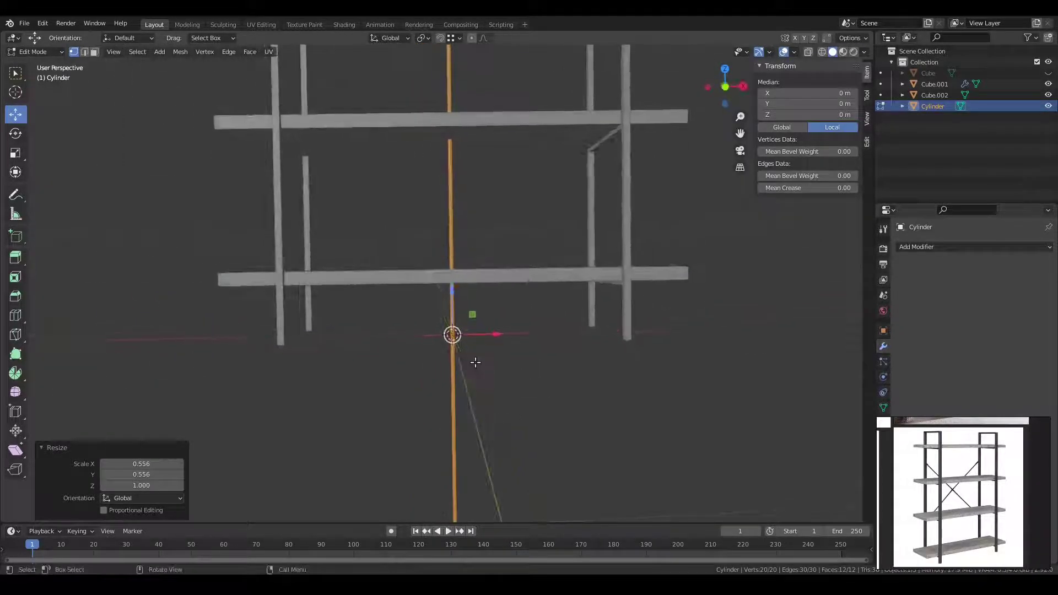
Back in Object Mode, raise the rod vertically along Z.
scroll(447, 291, "down", 3)
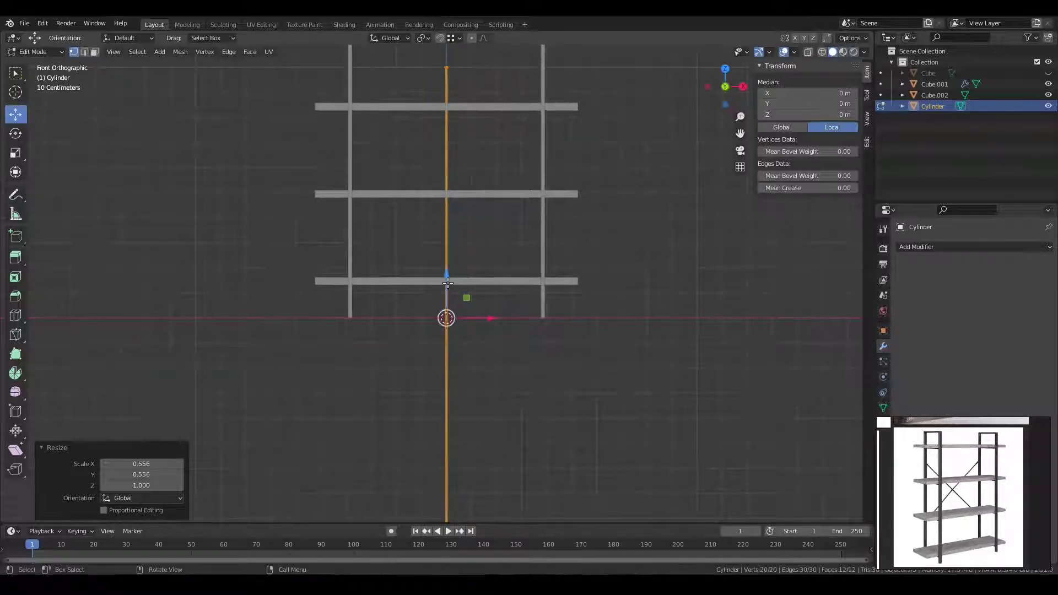
key("Tab")
key("g")
key("z")
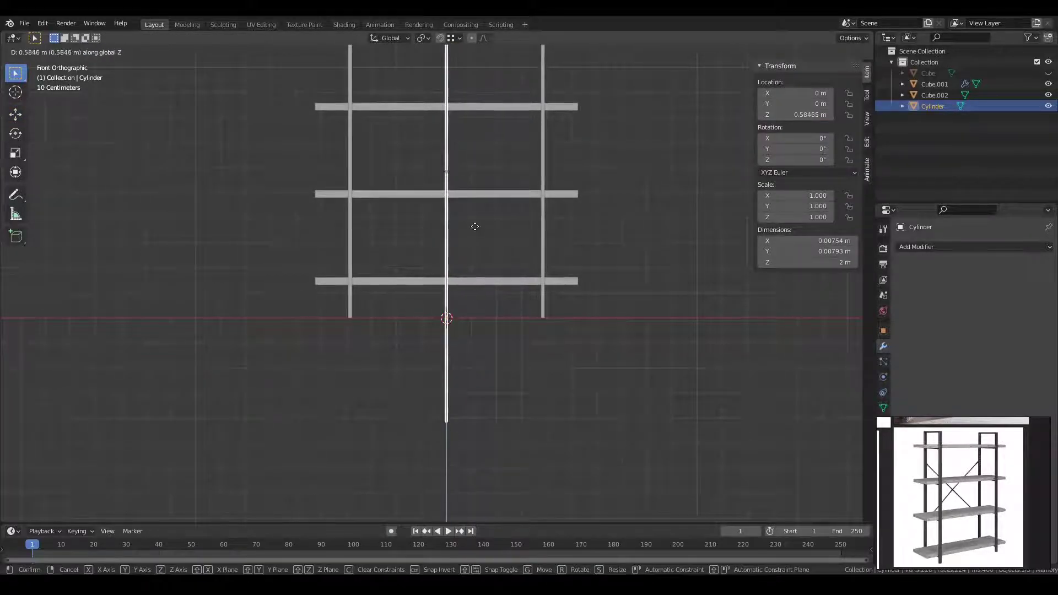
left_click(481, 210)
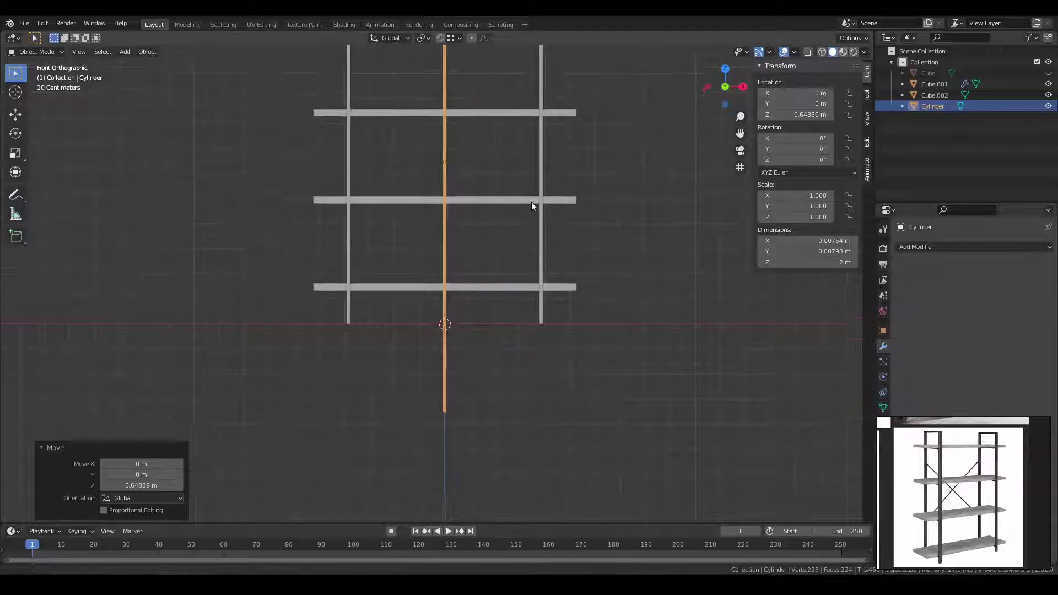
middle_click_drag(532, 194, 515, 285, "shift")
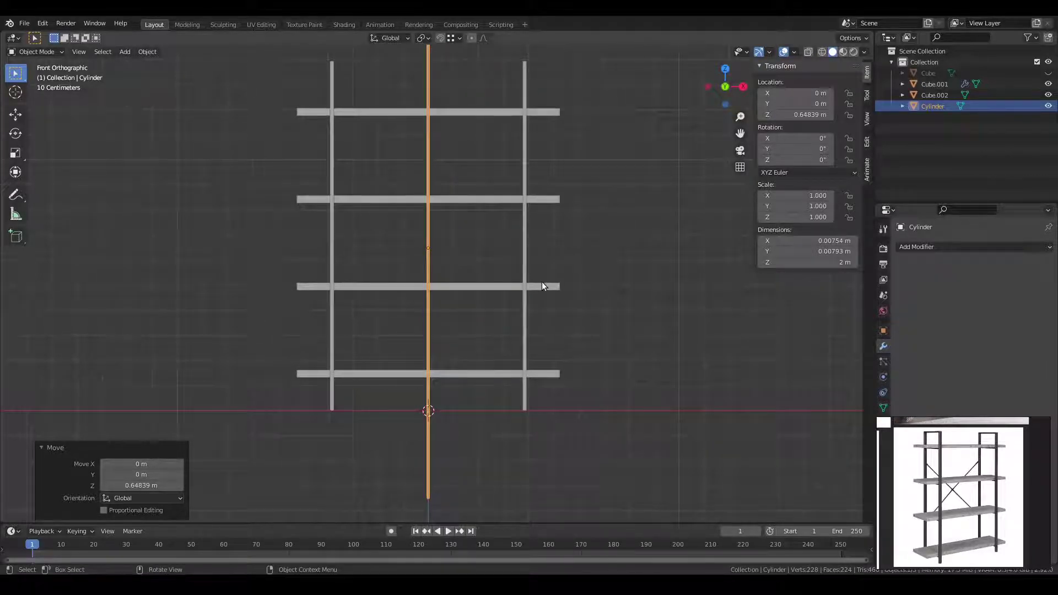
Rotate the rod into a diagonal across the shelves and readjust its height to Z 0.7473 m.
key("r")
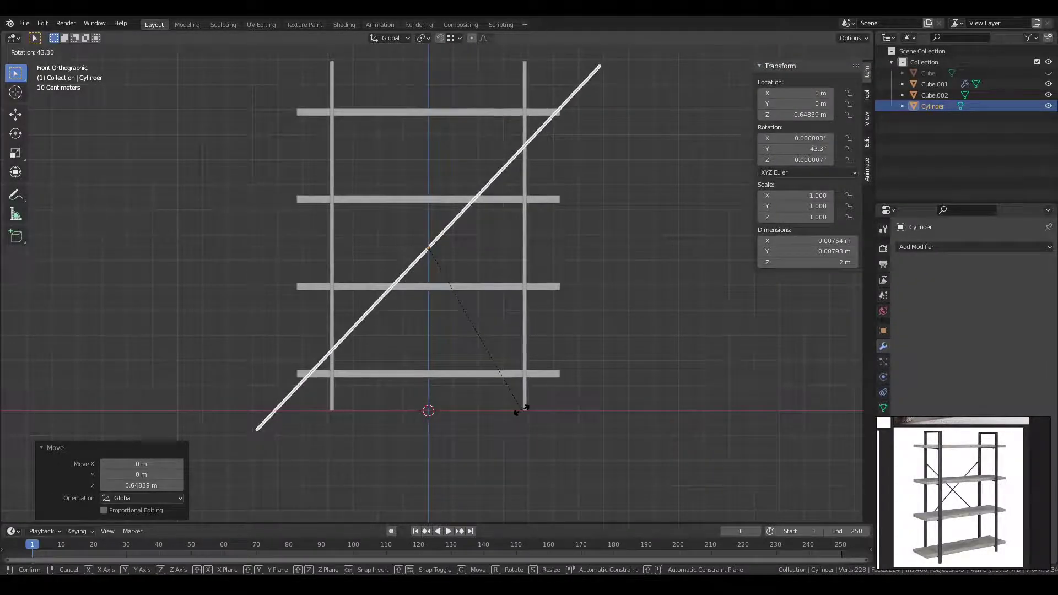
left_click(519, 425)
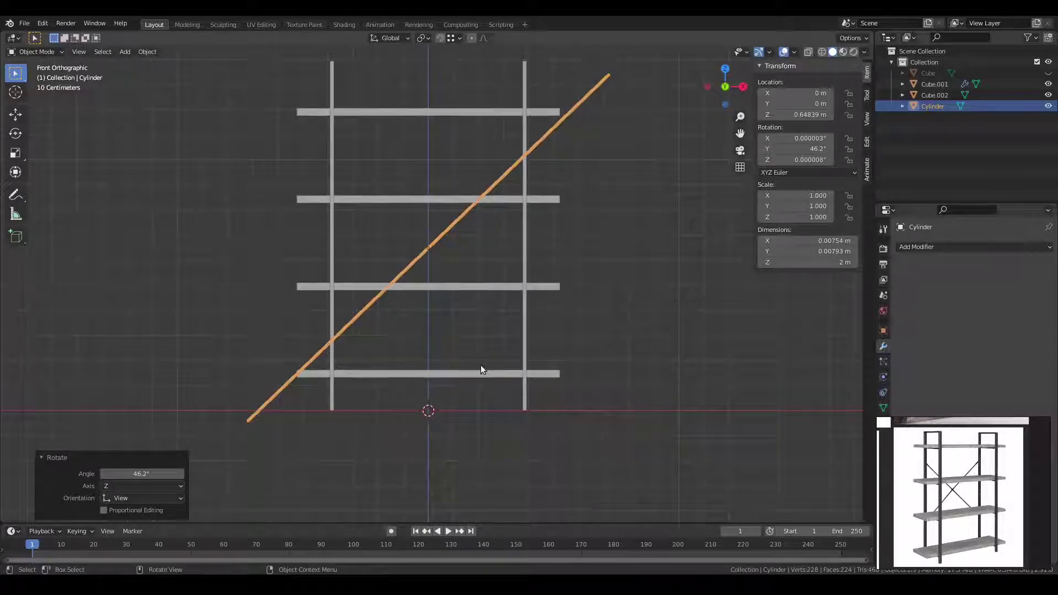
key("g")
key("z")
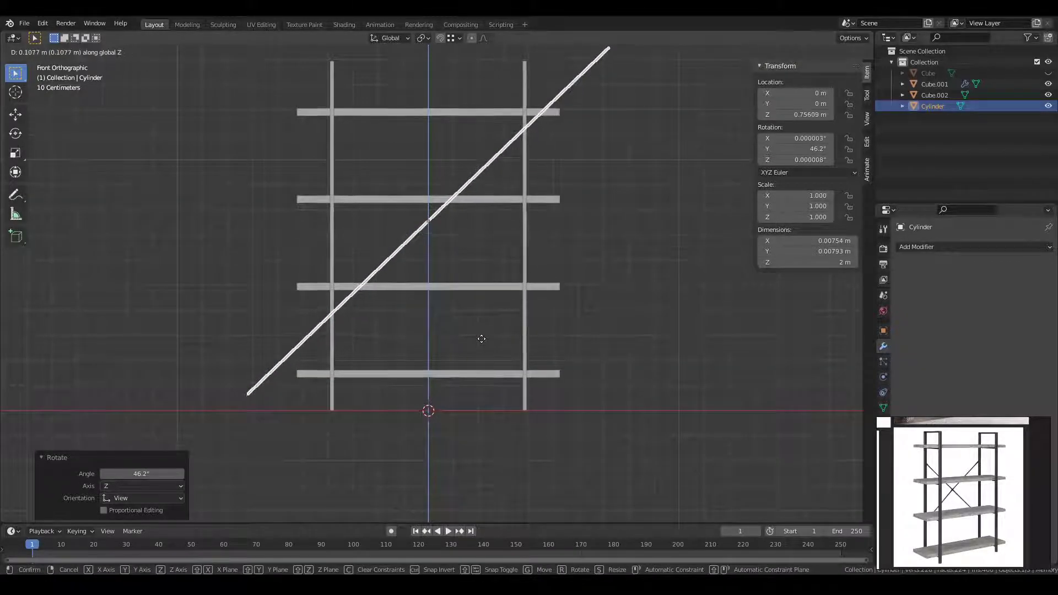
left_click(482, 340)
key("r")
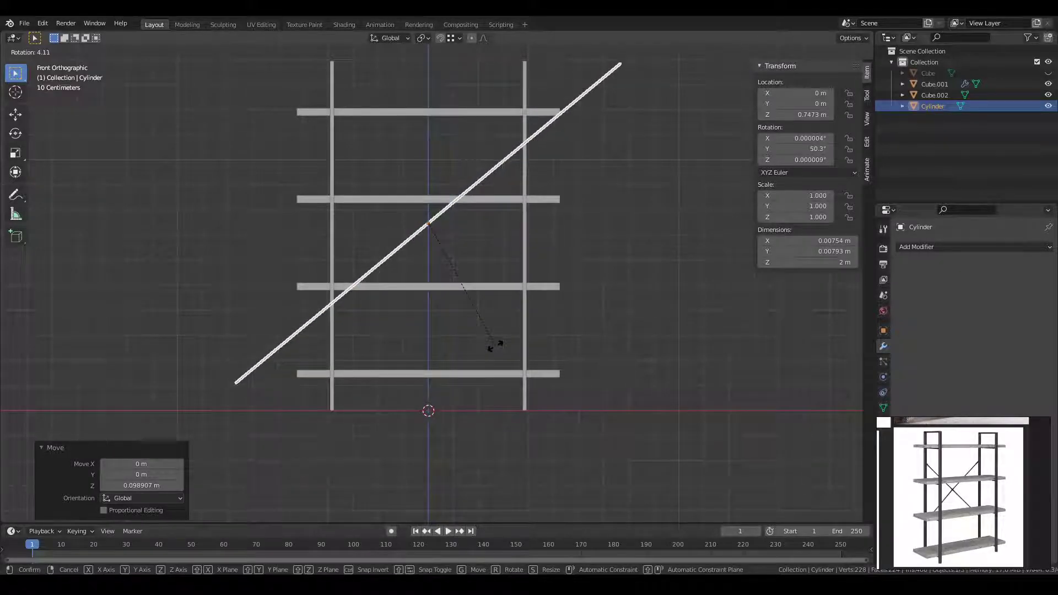
Lock in the brace's steeper diagonal angle and bring its lower end into view.
left_click(493, 346)
scroll(309, 382, "up", 4)
middle_click_drag(309, 383, 482, 359, "shift")
scroll(481, 359, "up", 1)
With X-ray on in Edit Mode, slide the rod's lower end loop to shorten it.
key("Tab")
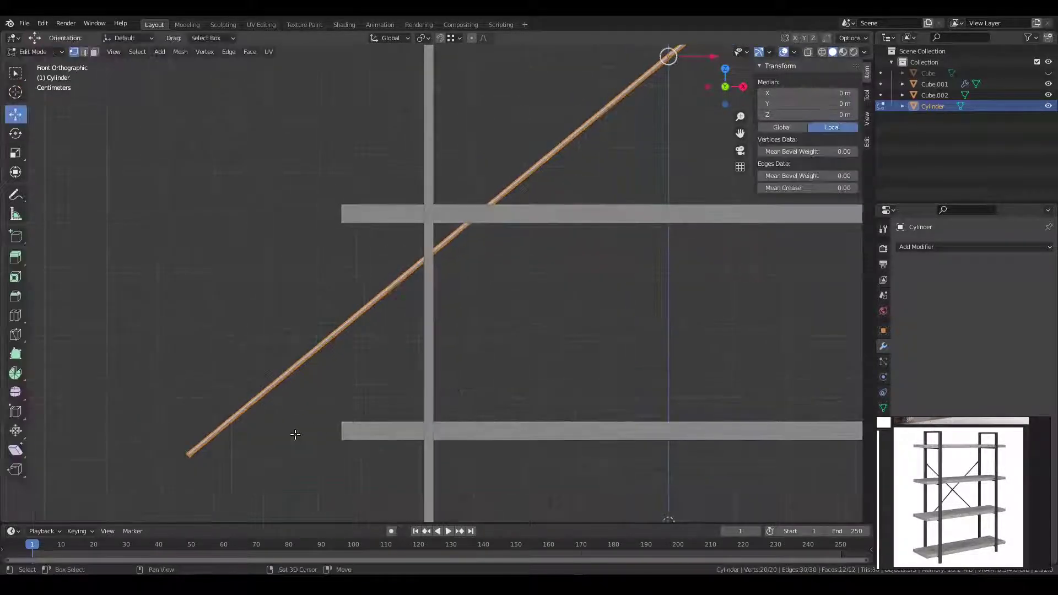
middle_click_drag(289, 431, 313, 407, "shift")
key("shift+z")
left_click_drag(182, 399, 231, 456)
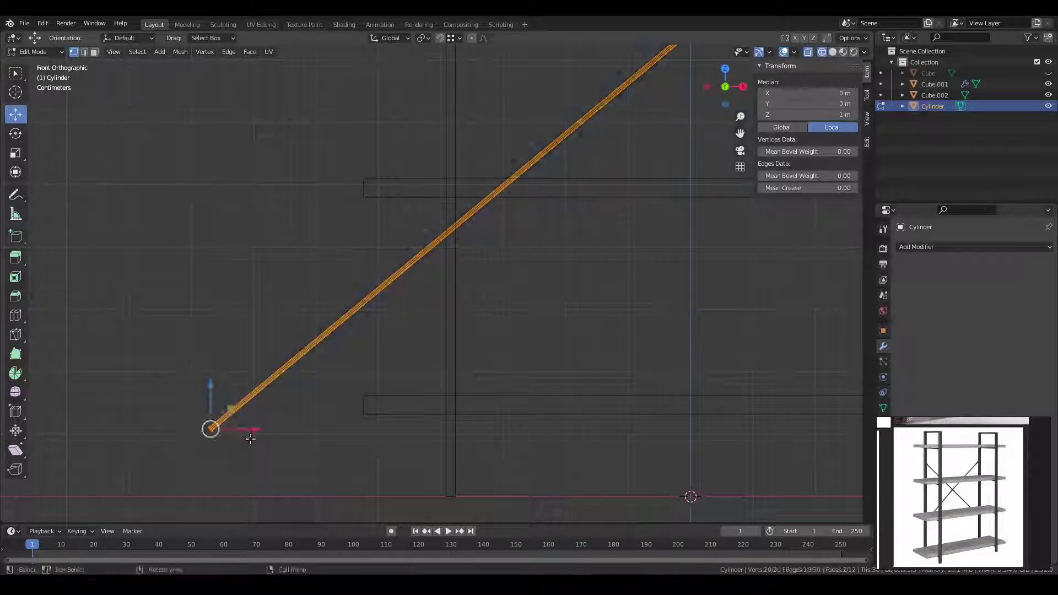
key("g")
key("g")
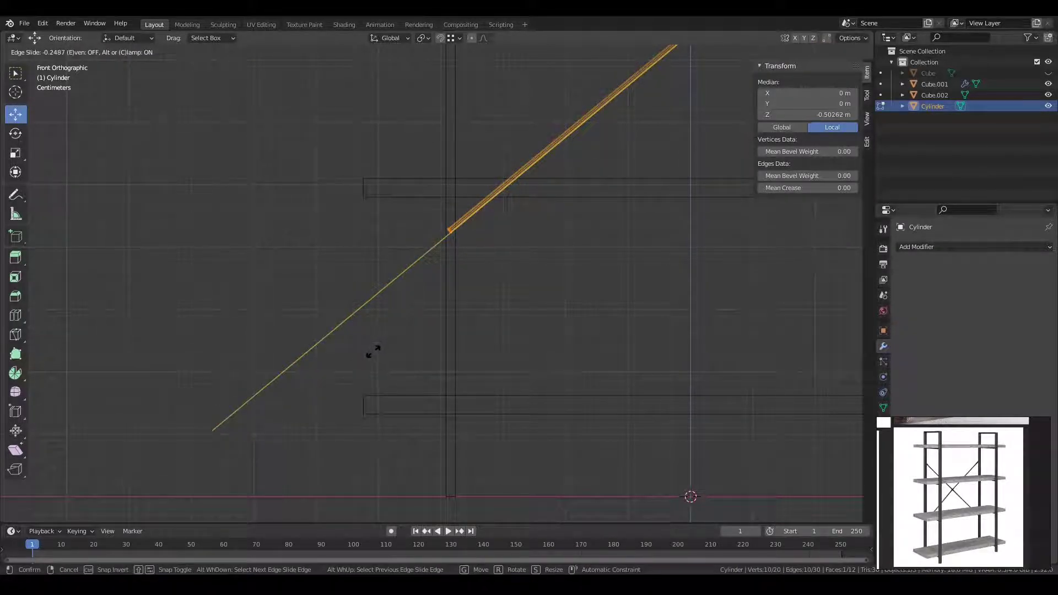
left_click(374, 351)
Select the rod's upper end loop and slide it to shorten the top.
middle_click_drag(312, 354, 342, 386, "shift")
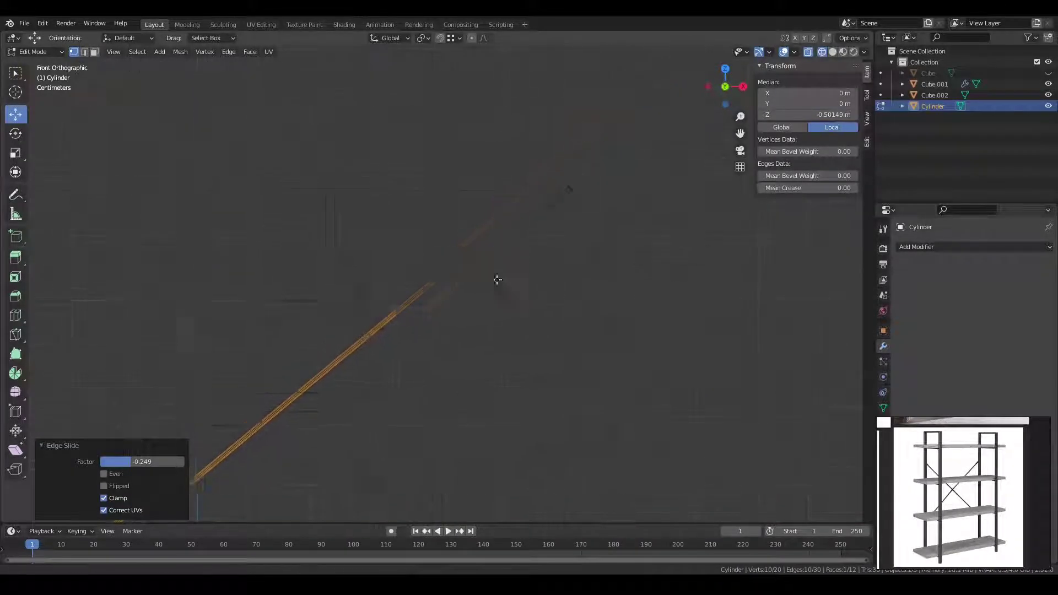
left_click_drag(555, 183, 612, 222)
key("g")
key("g")
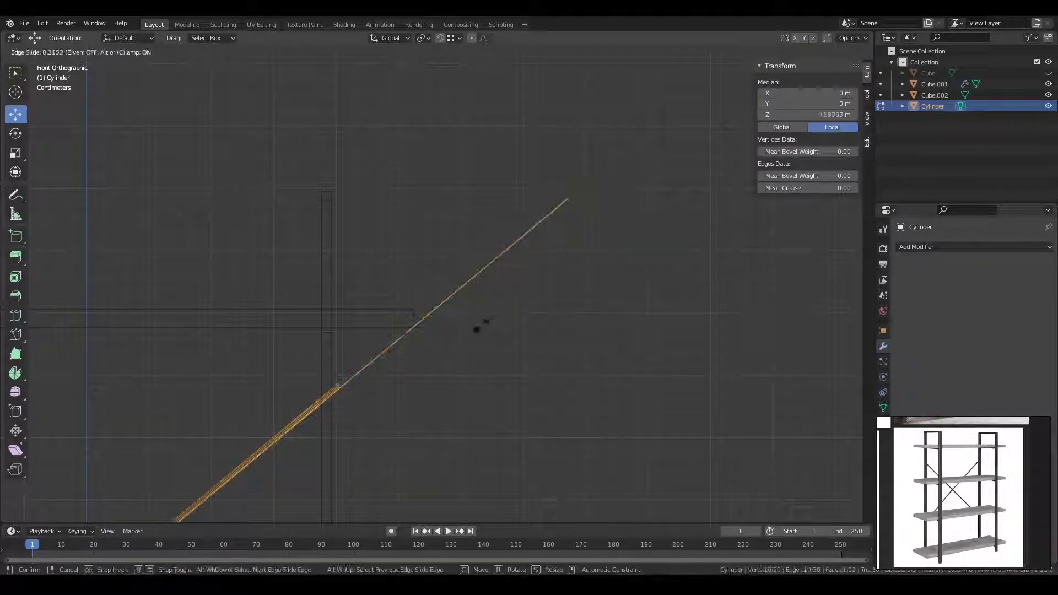
left_click(481, 325)
scroll(352, 430, "down", 3)
scroll(558, 255, "up", 3)
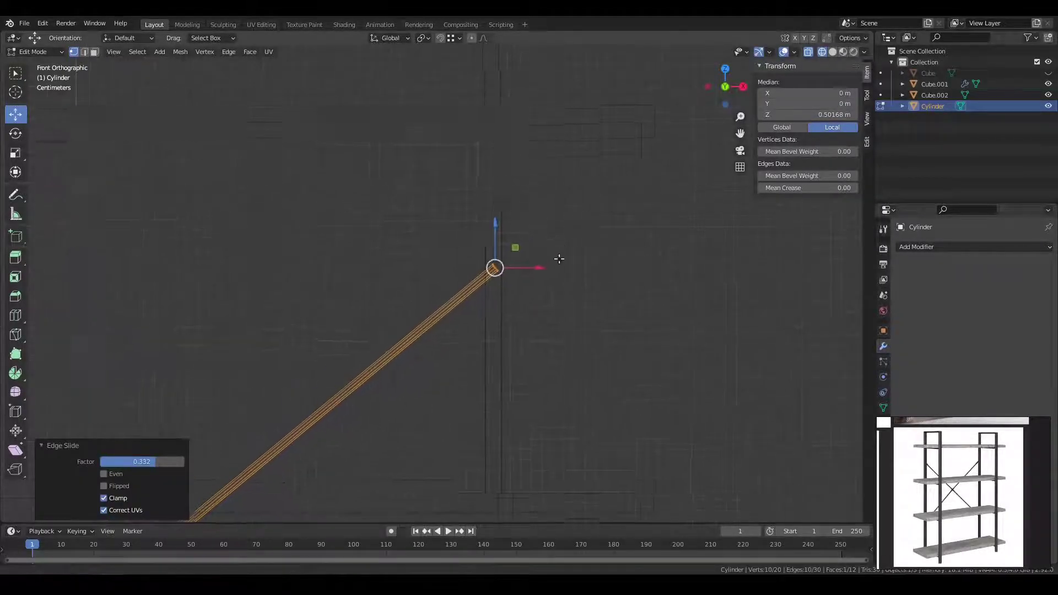
Add an edge loop near the brace's top end, then four loops along the brace.
middle_click_drag(557, 256, 476, 398, "shift")
scroll(476, 399, "up", 2)
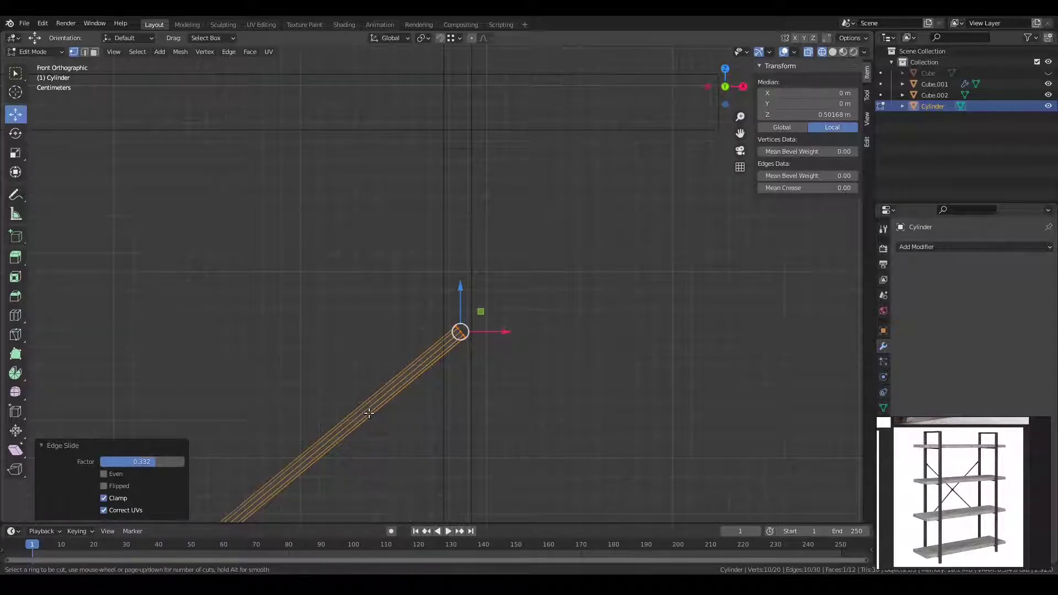
left_click(369, 412)
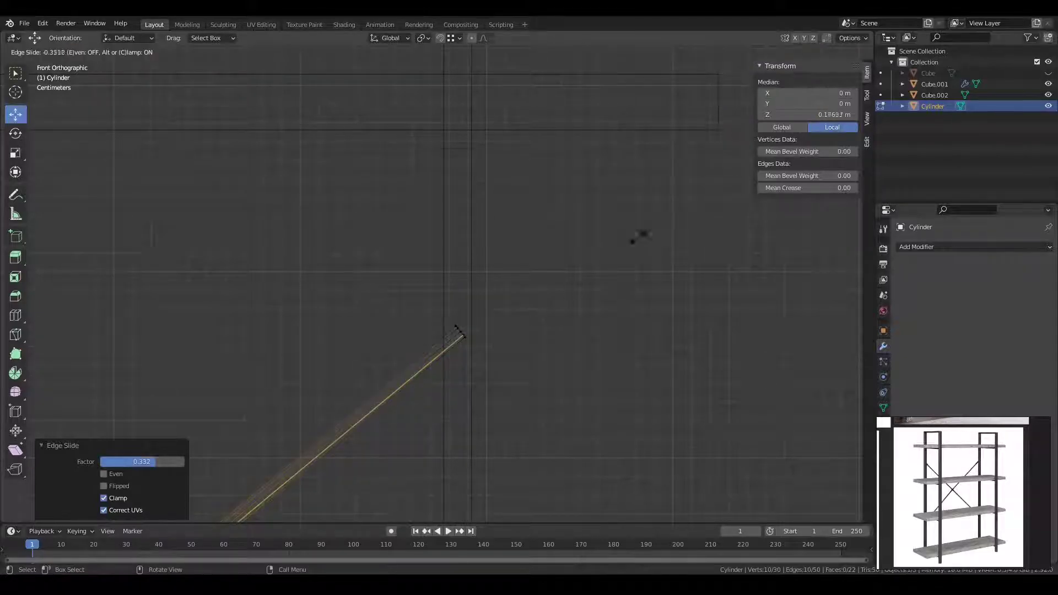
left_click(282, 402)
scroll(446, 448, "up", 4)
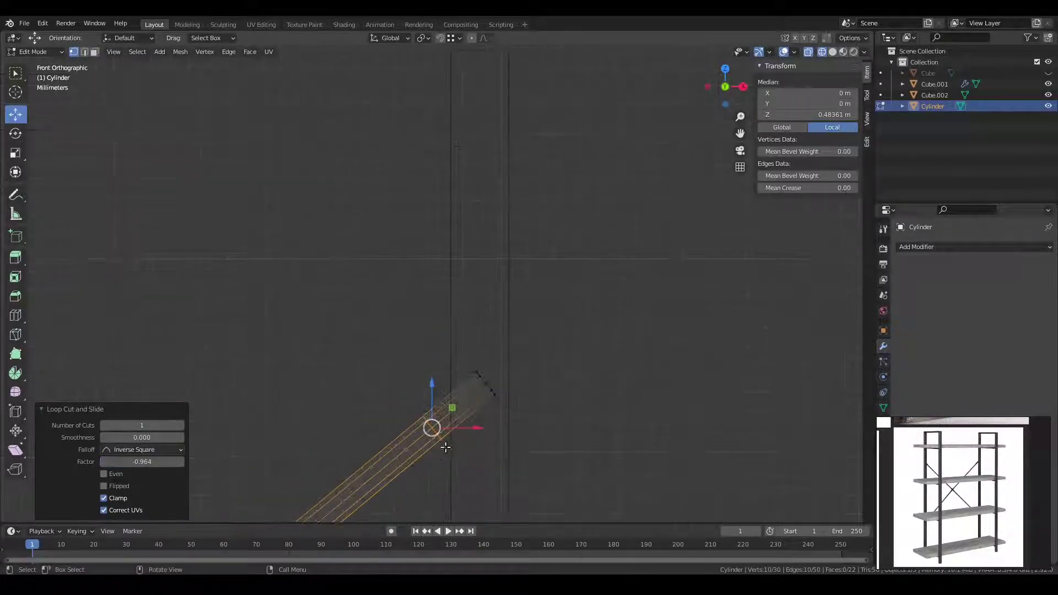
left_click(476, 415)
scroll(466, 419, "down", 5)
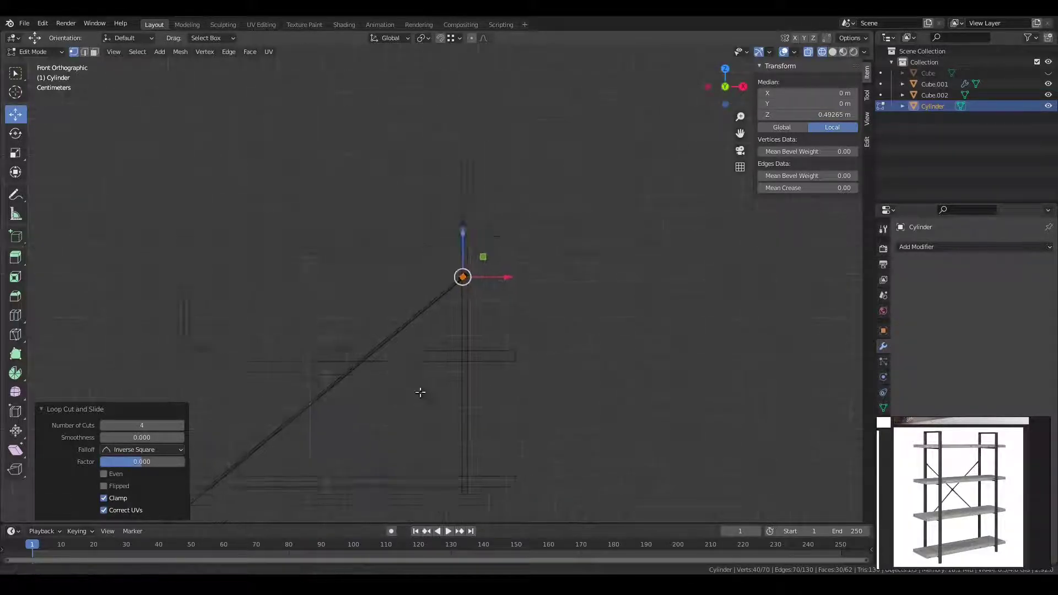
scroll(450, 389, "up", 2)
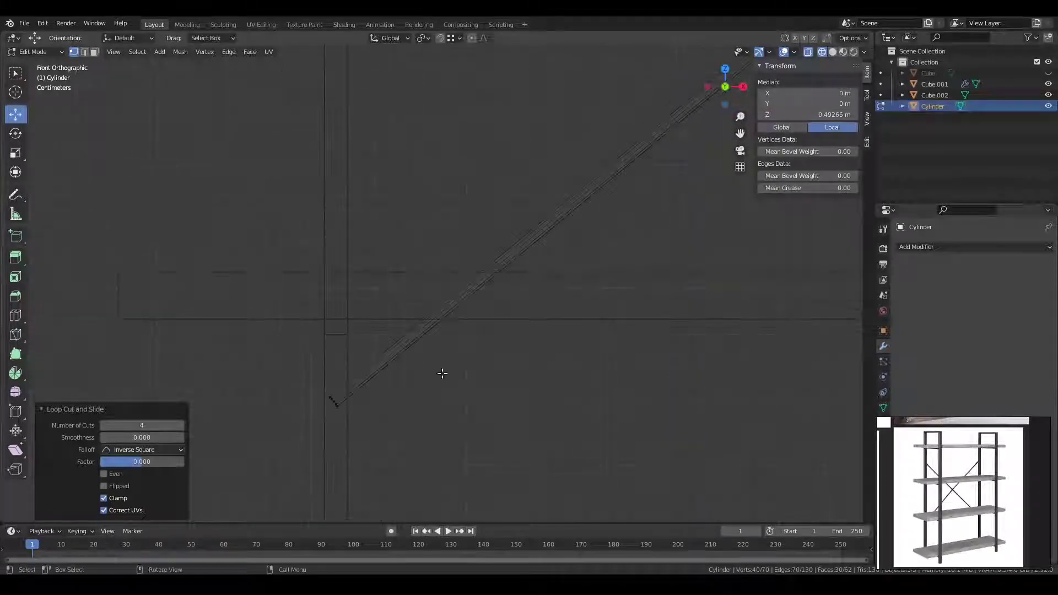
Loop-cut near the lower end, then add four more centred loops along the brace.
key("ctrl+r")
left_click(432, 320)
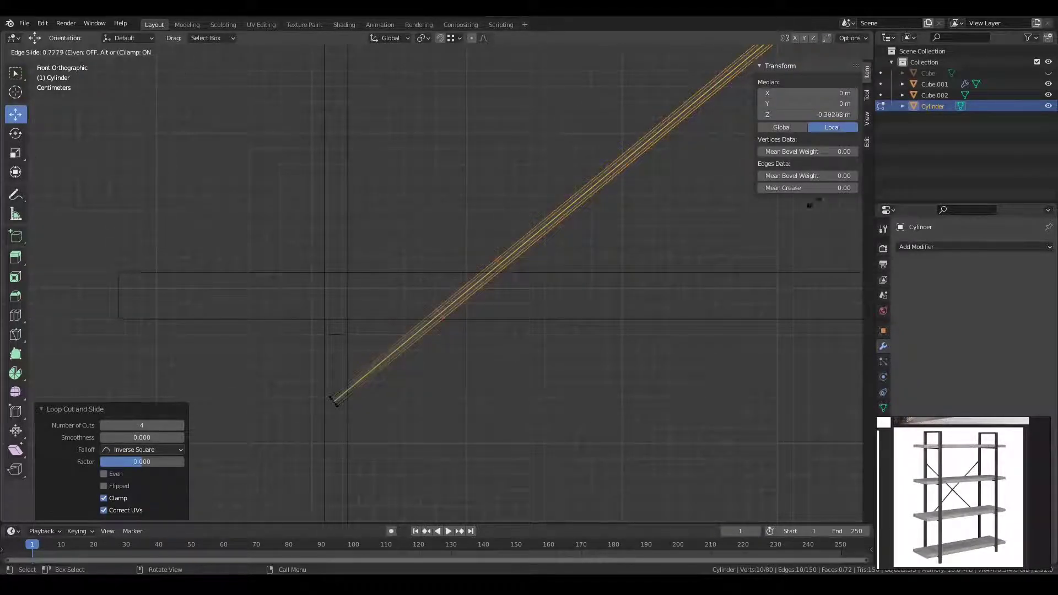
left_click(692, 307)
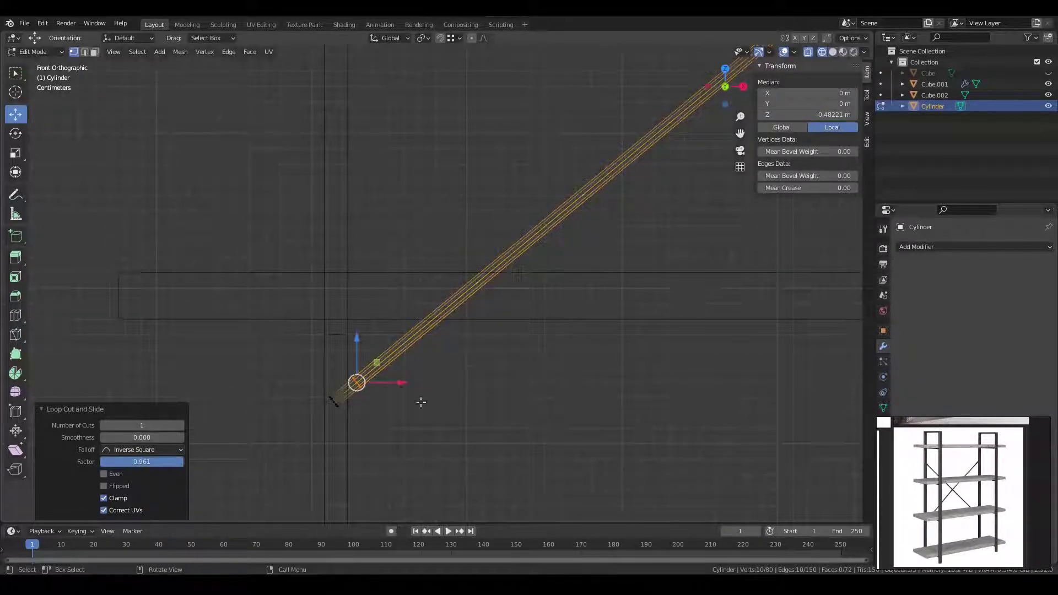
scroll(421, 402, "up", 2)
scroll(371, 427, "up", 2)
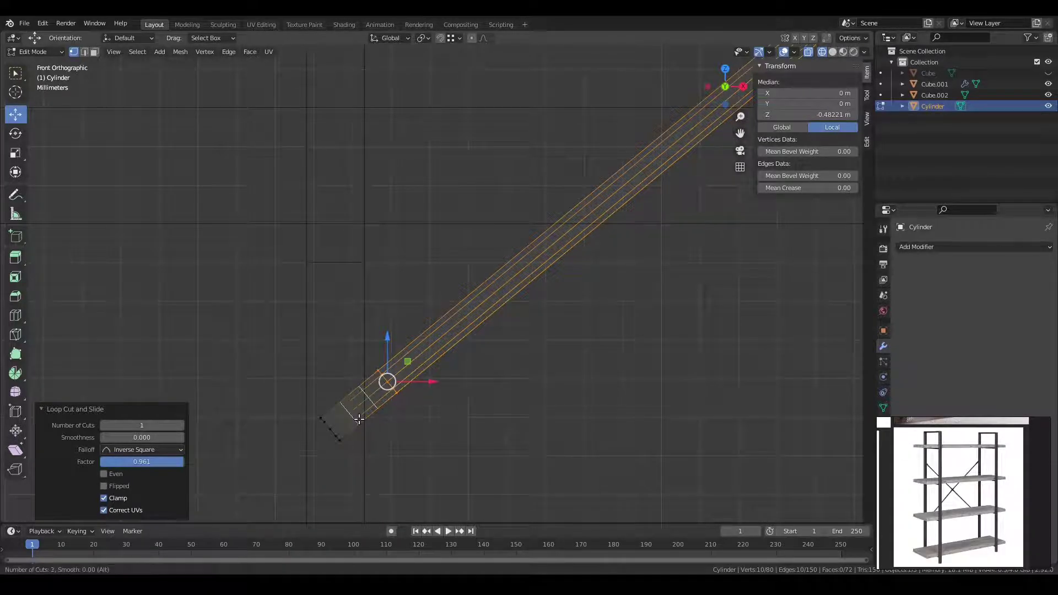
left_click(359, 419)
right_click(355, 408)
scroll(469, 303, "down", 6)
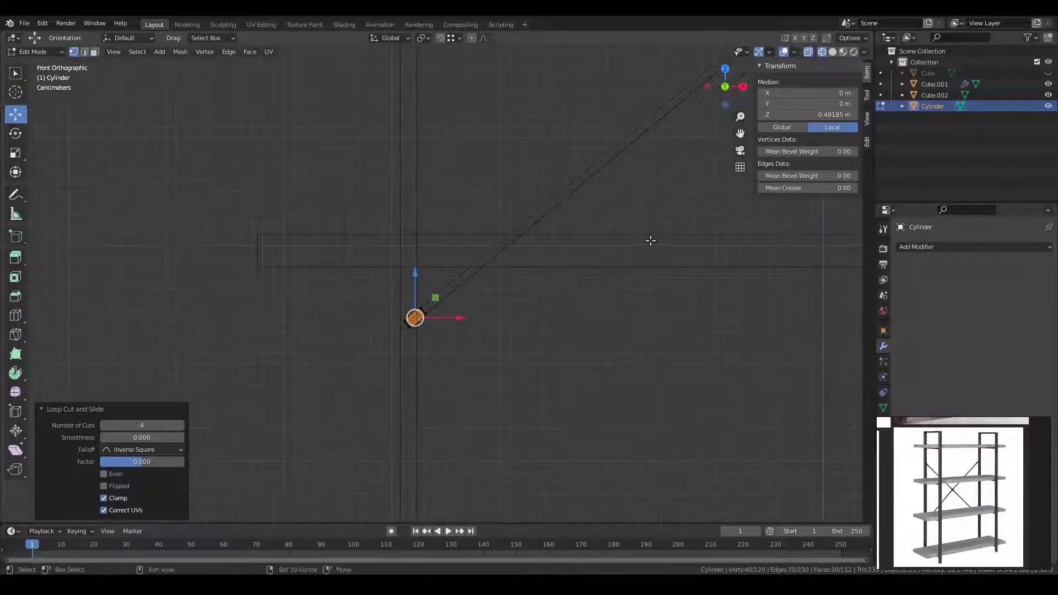
scroll(585, 231, "up", 4)
mouse_move(586, 231)
middle_mouse_down("shift")
mouse_move(491, 331)
mouse_move(504, 254)
middle_mouse_up("shift")
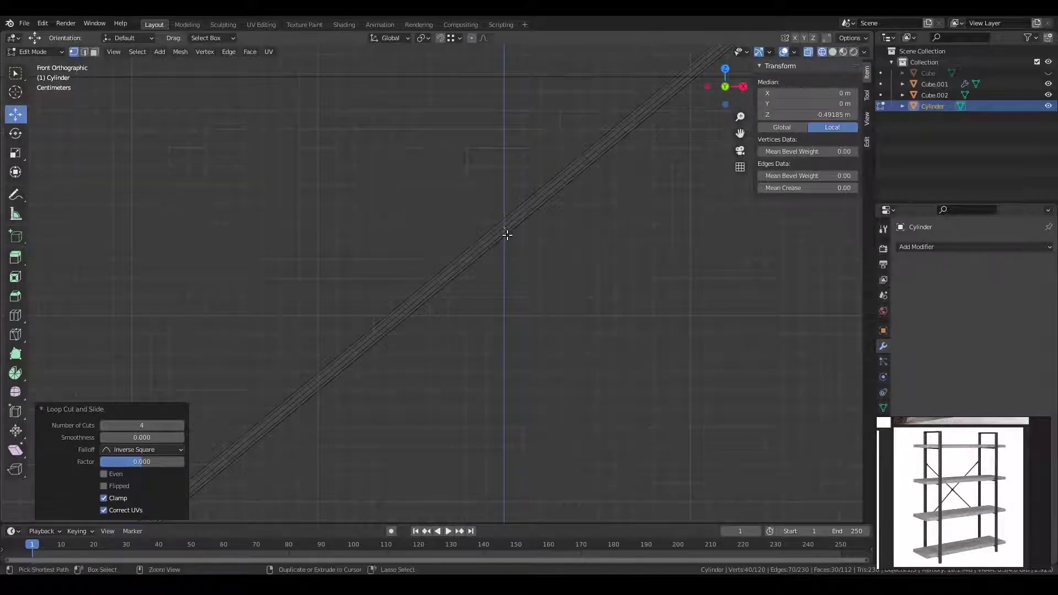
Add a loop cut at the middle of the brace.
key("ctrl+r")
left_click(507, 234)
left_click(491, 251)
scroll(563, 290, "up", 3)
mouse_move(562, 291)
middle_mouse_down("shift")
mouse_move(366, 485)
mouse_move(487, 401)
middle_mouse_up("shift")
Bevel the brace's middle loop into a wider band.
key("ctrl+b")
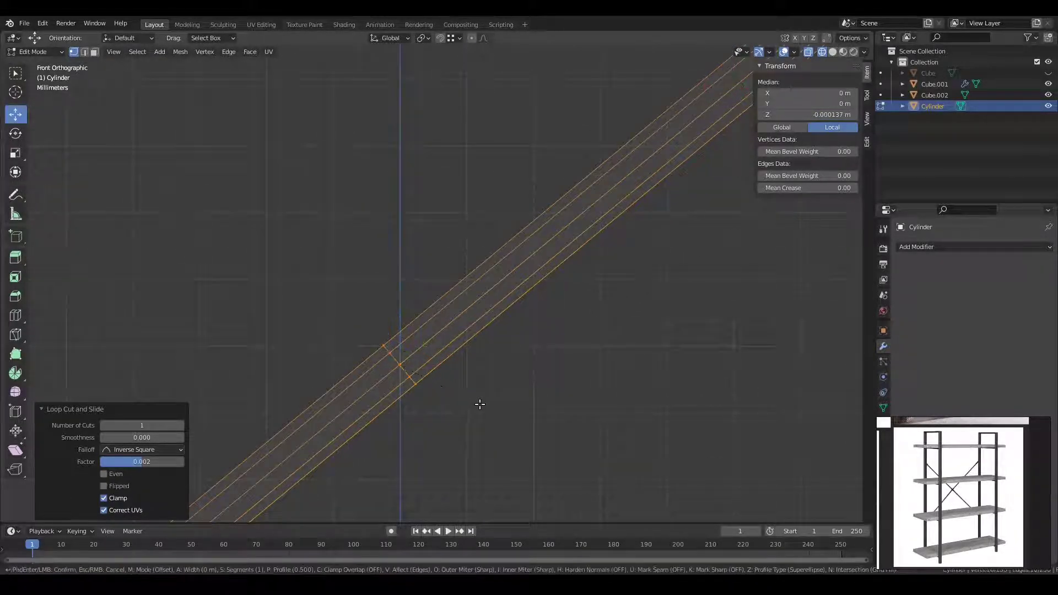
left_click(554, 412)
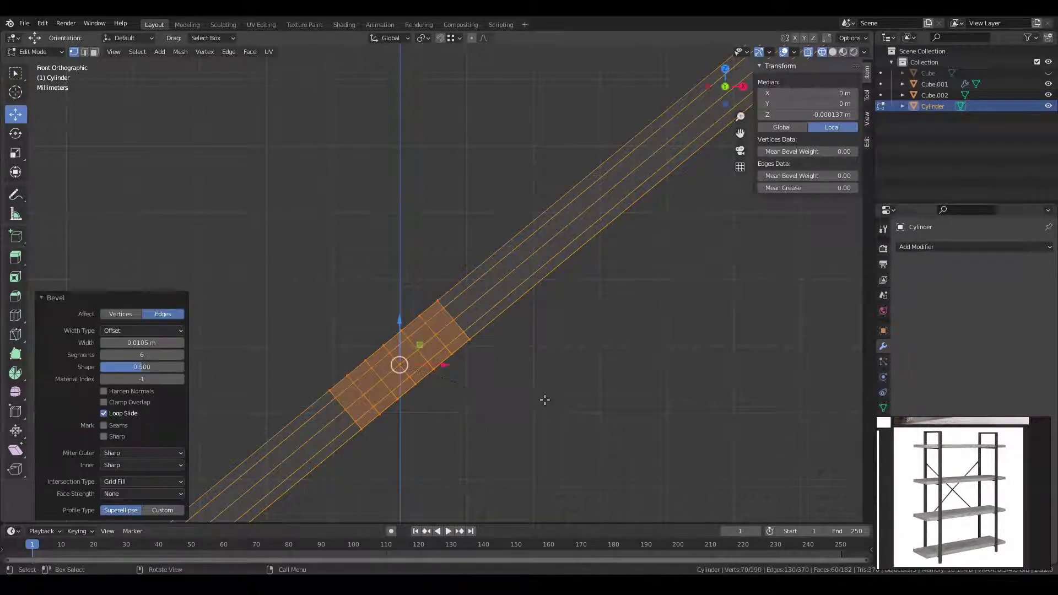
scroll(541, 397, "down", 4)
mouse_move(492, 390)
middle_mouse_down()
mouse_move(394, 381)
mouse_move(499, 390)
mouse_move(430, 309)
middle_mouse_up()
left_click_drag(392, 287, 349, 290)
mouse_move(349, 291)
middle_mouse_down()
mouse_move(407, 368)
mouse_move(450, 325)
middle_mouse_up()
In solid shading, shift the brace slightly along Y into the frame.
key("shift+z")
scroll(450, 326, "up", 4)
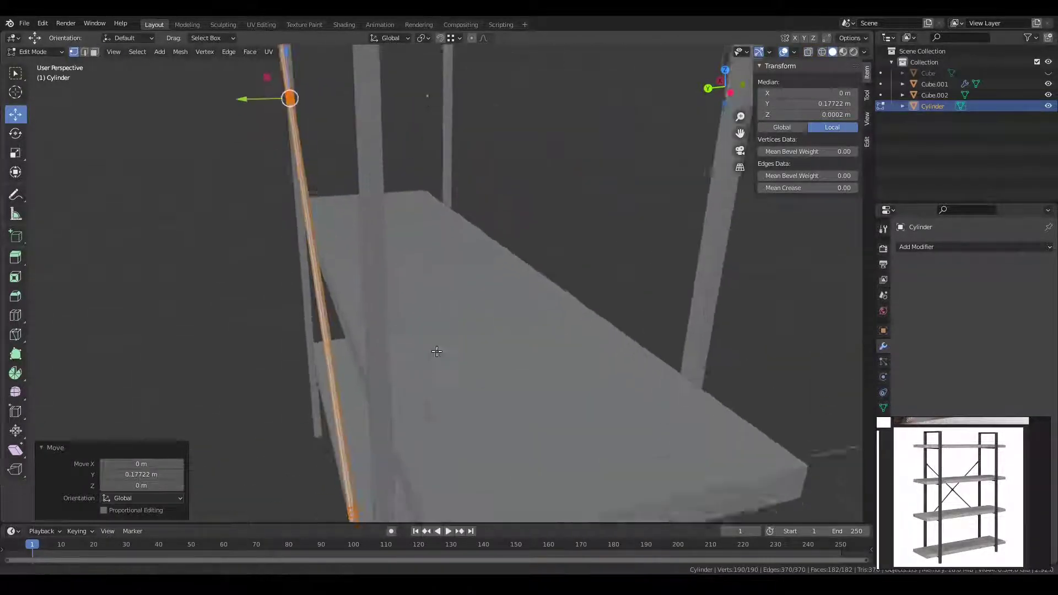
scroll(422, 324, "up", 2)
key("g")
key("y")
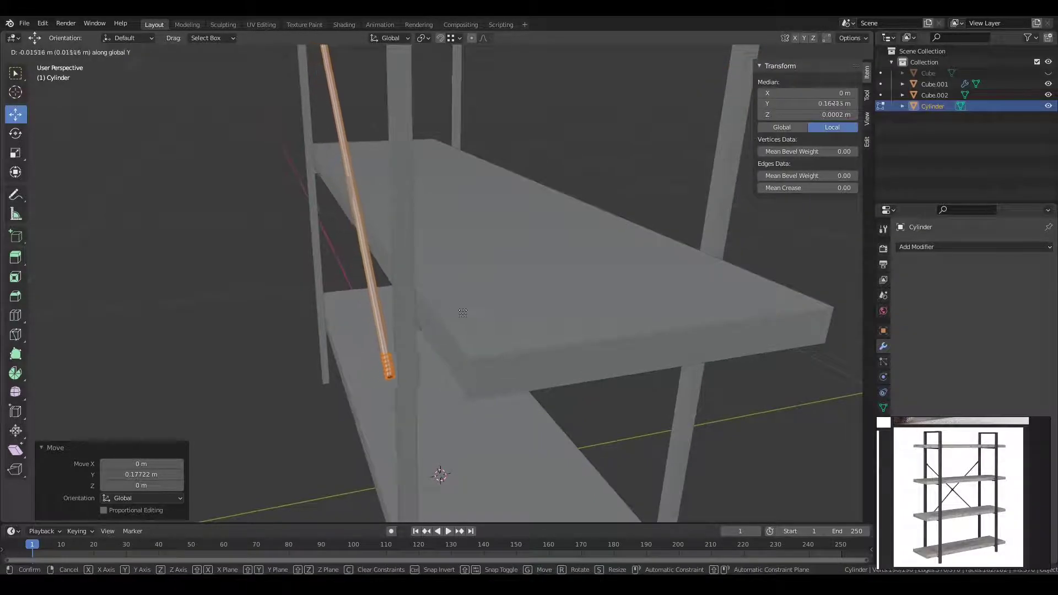
left_click(469, 314)
Delete the brace's bottom end faces and return to Object Mode.
middle_click_drag(466, 314, 466, 297)
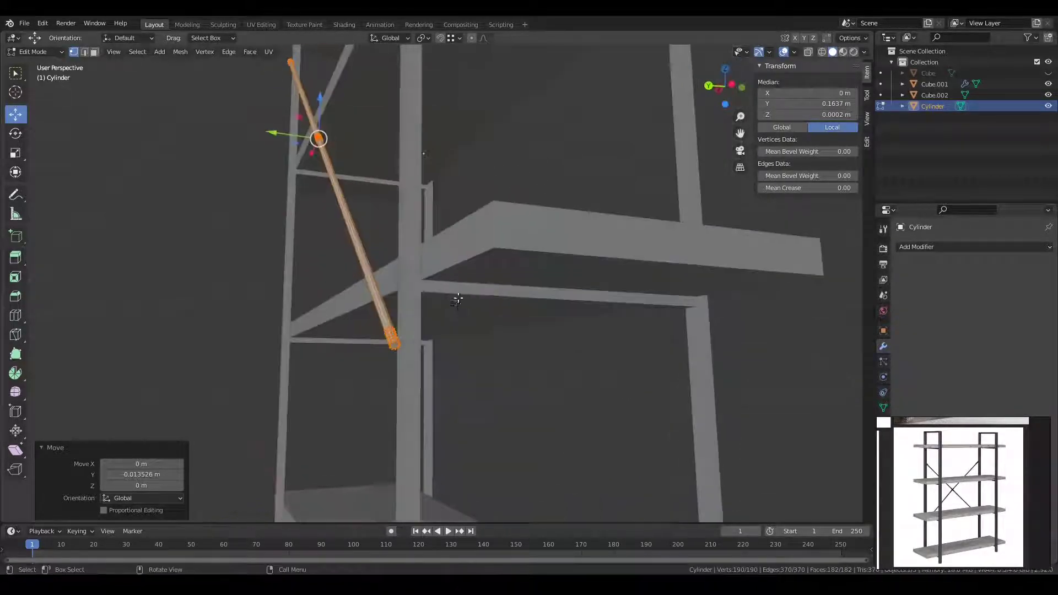
scroll(469, 308, "up", 2)
scroll(430, 341, "up", 1)
left_click(394, 358, "alt")
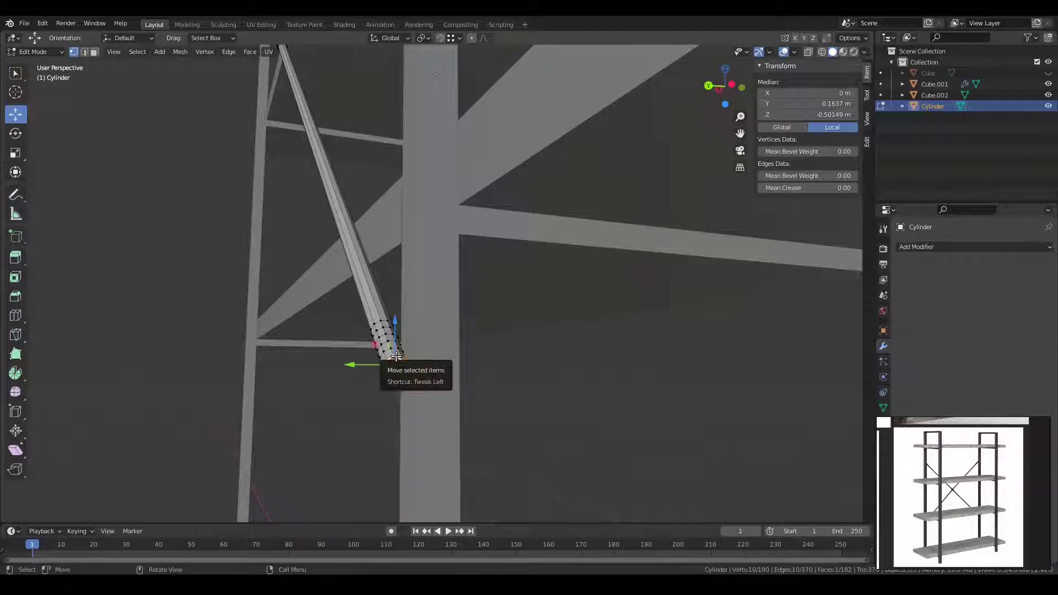
key("x")
left_click(395, 306)
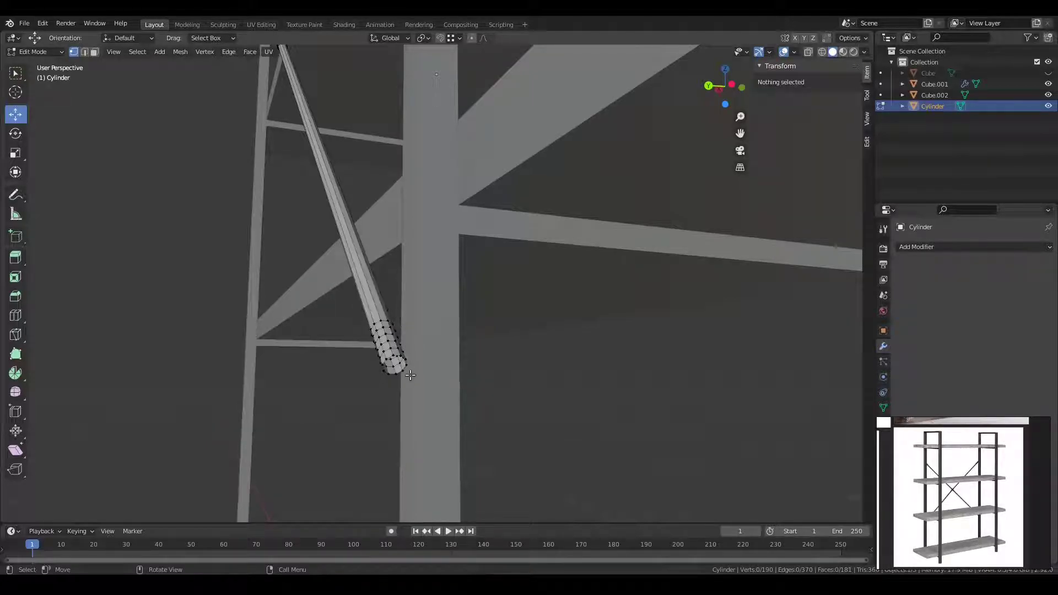
key("Tab")
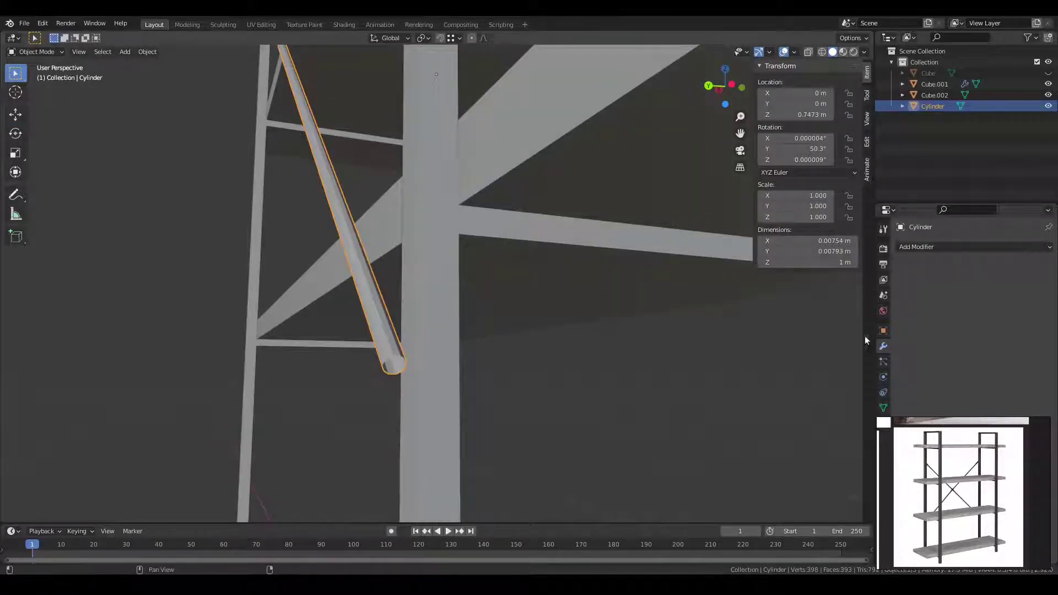
left_click(918, 247)
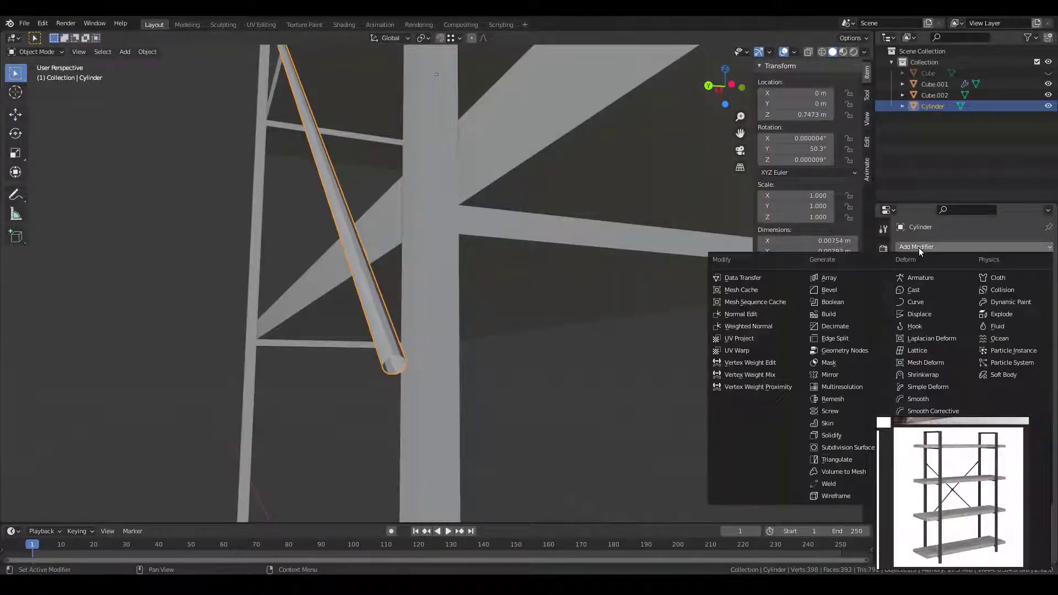
Add a Subdivision Surface modifier to the brace with viewport level 2.
left_click(832, 448)
left_click(1039, 297)
scroll(394, 380, "up", 3)
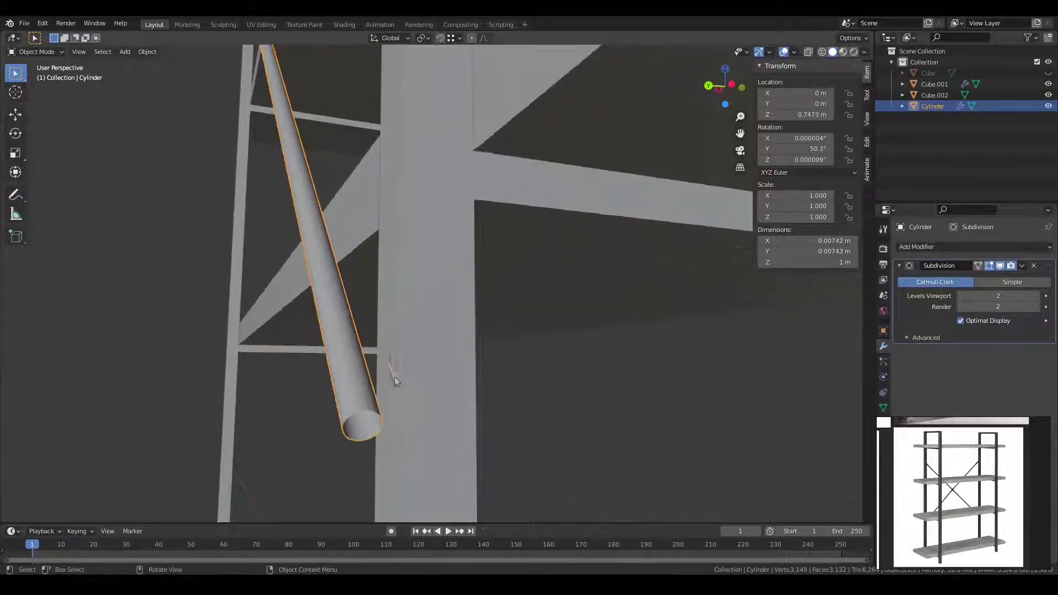
Extrude the brace's end ring and flatten it along Y.
key("Tab")
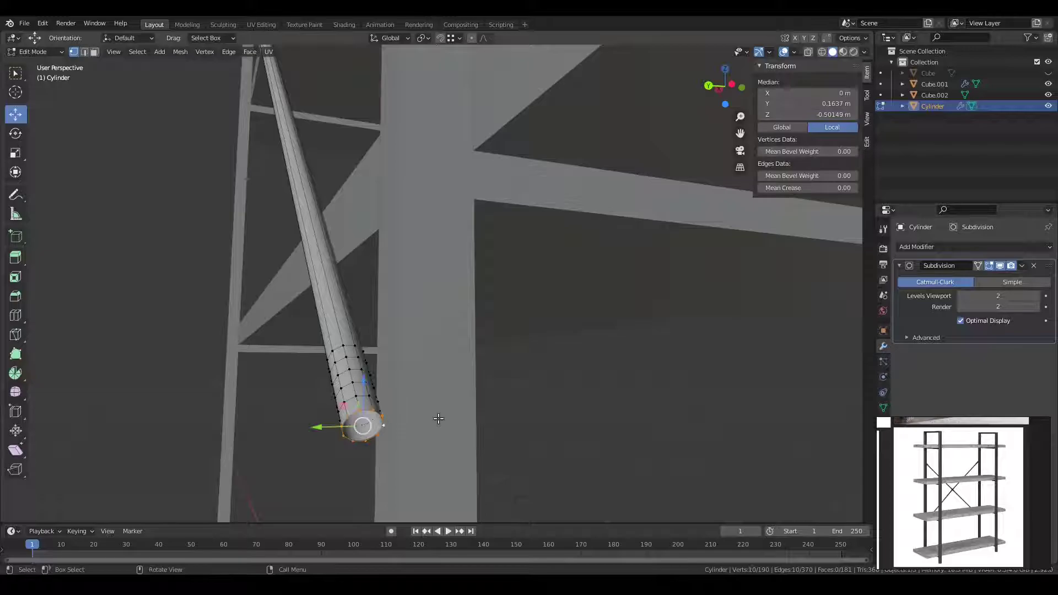
key("ctrl+KP_Add")
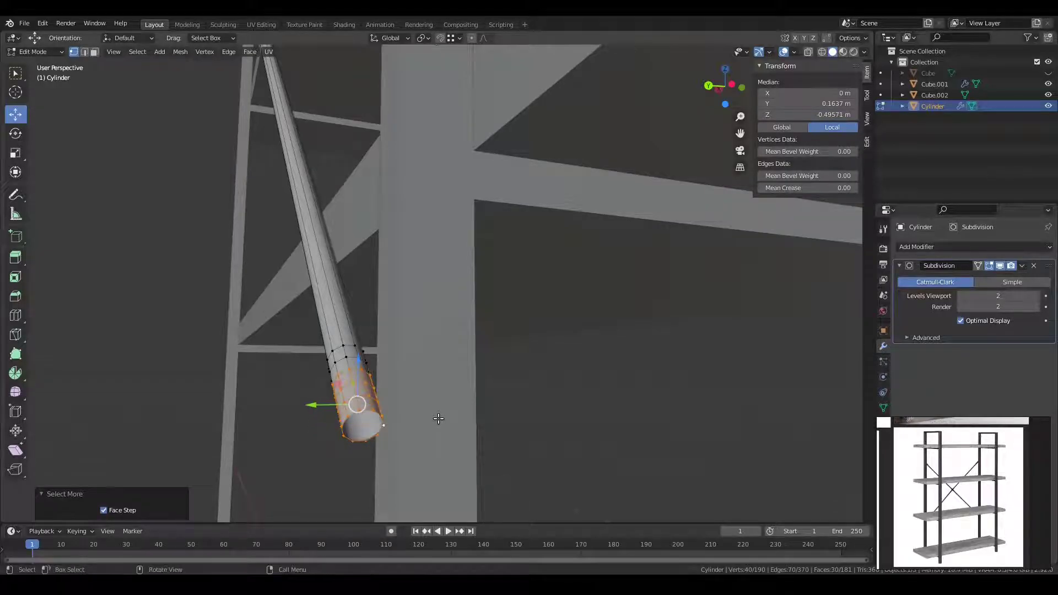
key("e")
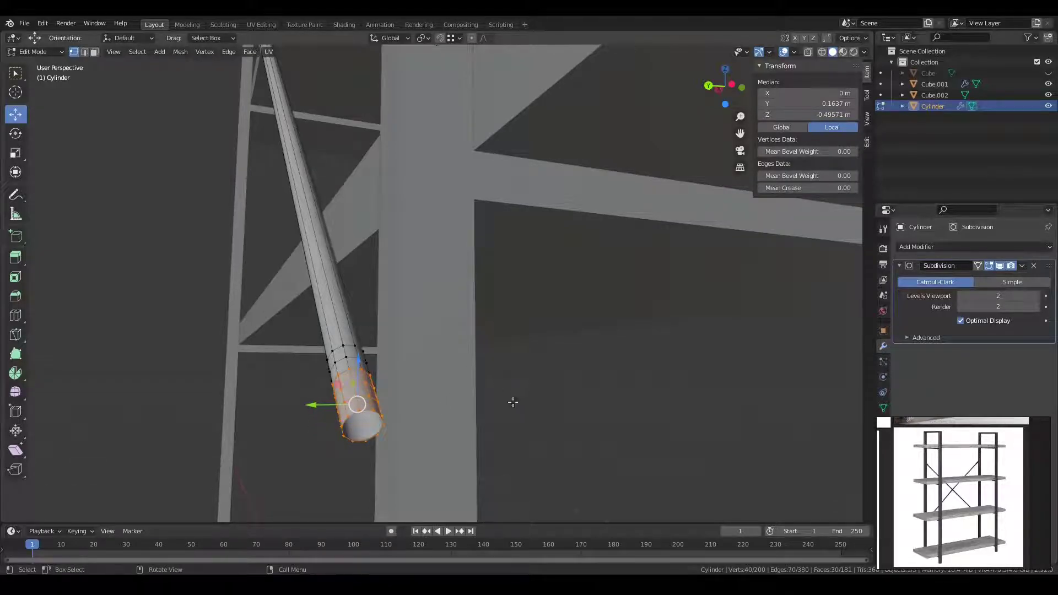
key("s")
key("y")
left_click(488, 403)
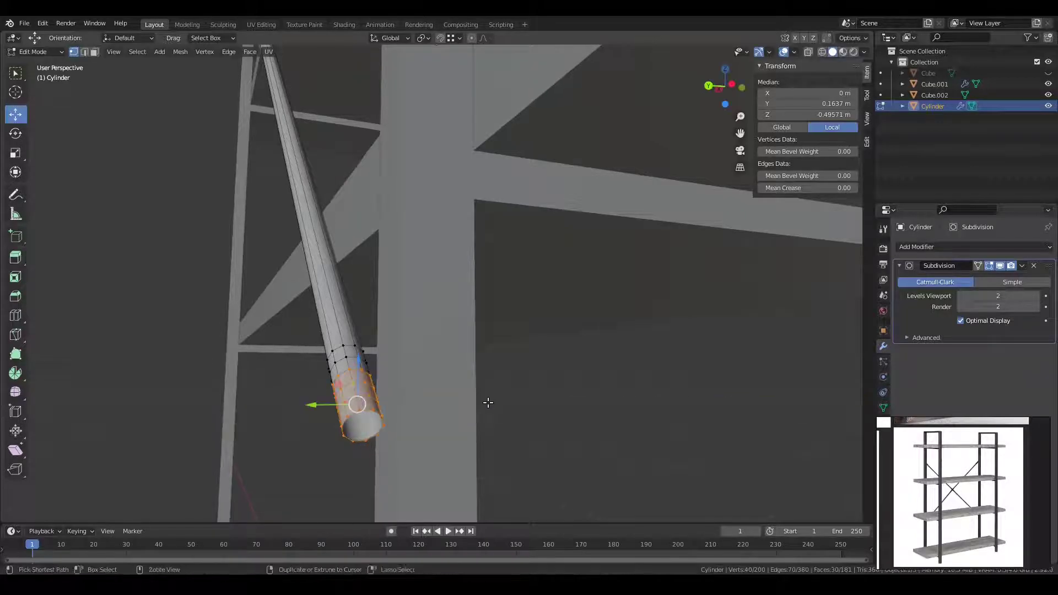
key("s")
key("y")
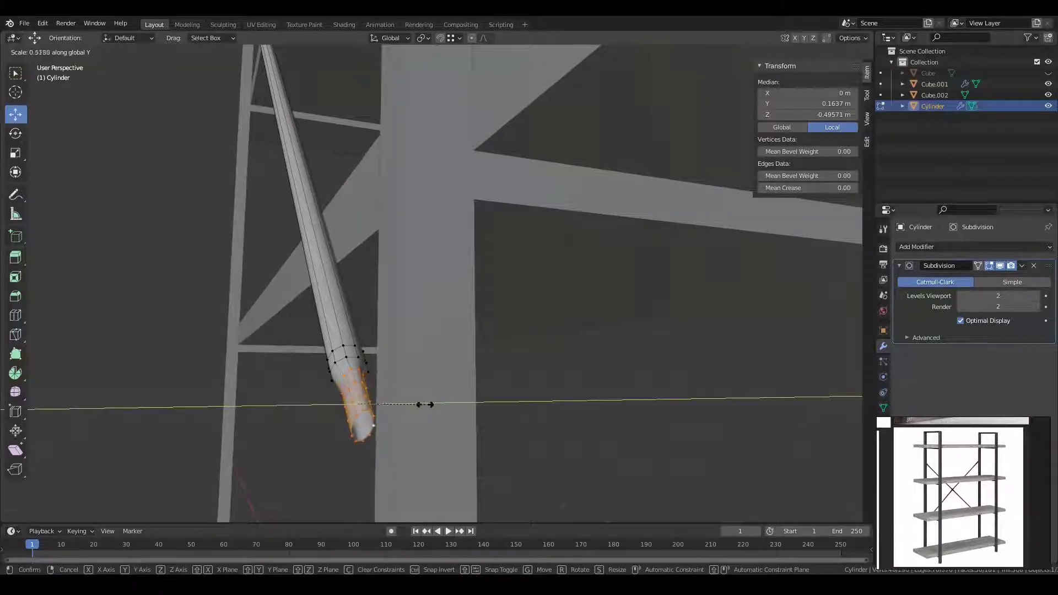
left_click(398, 397)
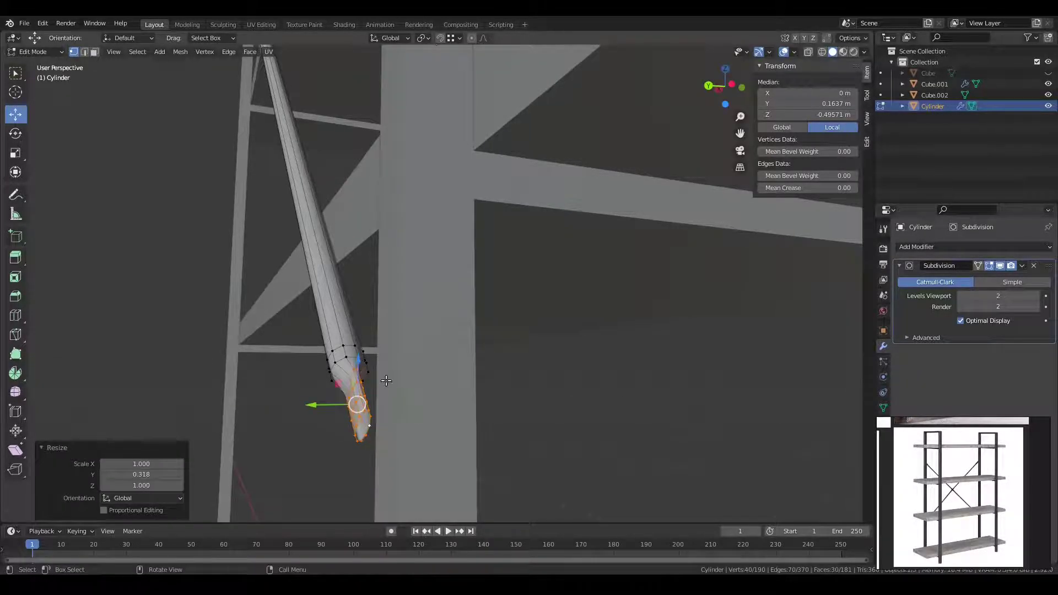
Narrow the edge loop above the flattened end along Y.
mouse_move(385, 382)
middle_mouse_down()
mouse_move(566, 269)
mouse_move(506, 283)
middle_mouse_up()
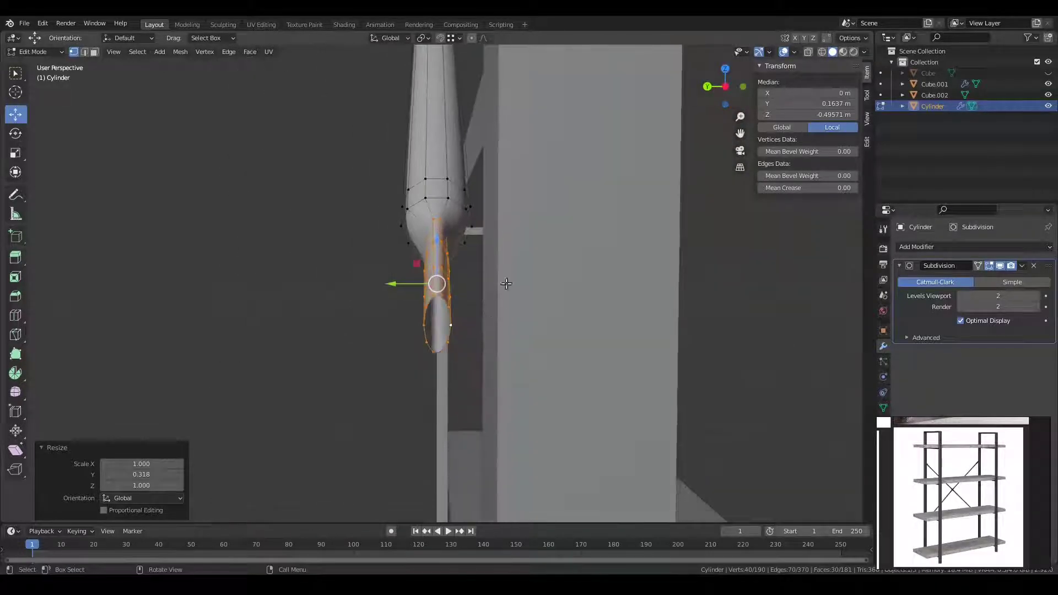
left_click(459, 204, "alt")
key("s")
key("y")
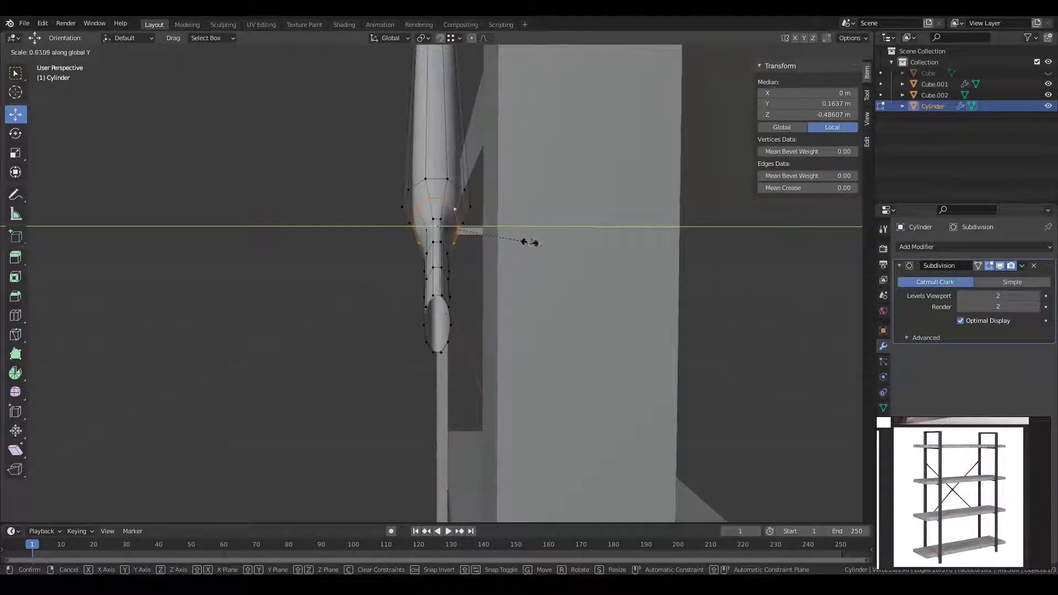
left_click(463, 272)
key("Tab")
mouse_move(463, 272)
middle_mouse_down()
mouse_move(593, 276)
mouse_move(464, 274)
mouse_move(462, 245)
middle_mouse_up()
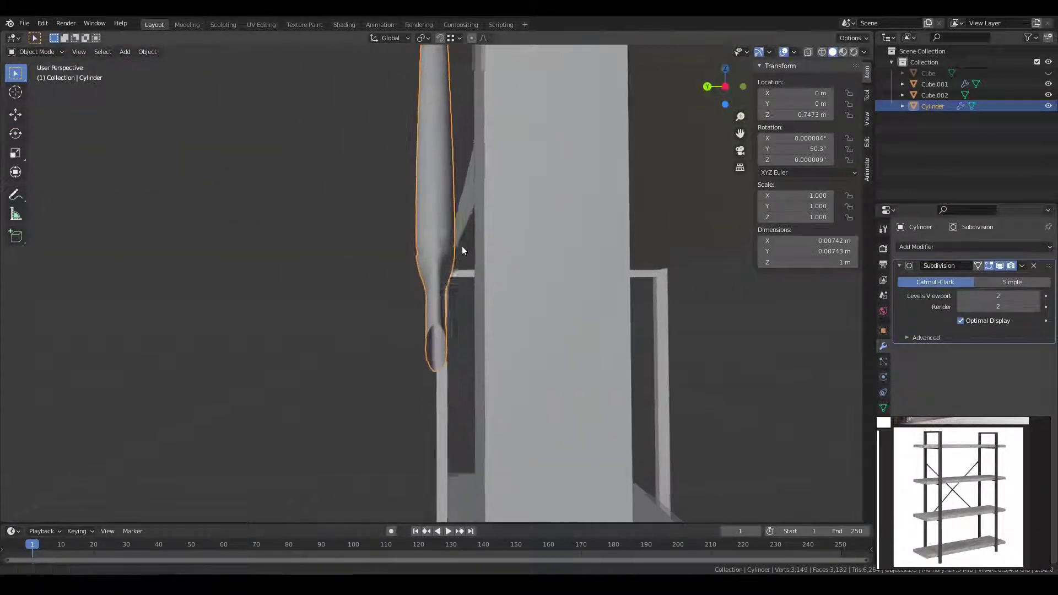
Slide an edge loop -0.029 along the rod to reshape its rounded end.
key("Tab")
key("g")
key("g")
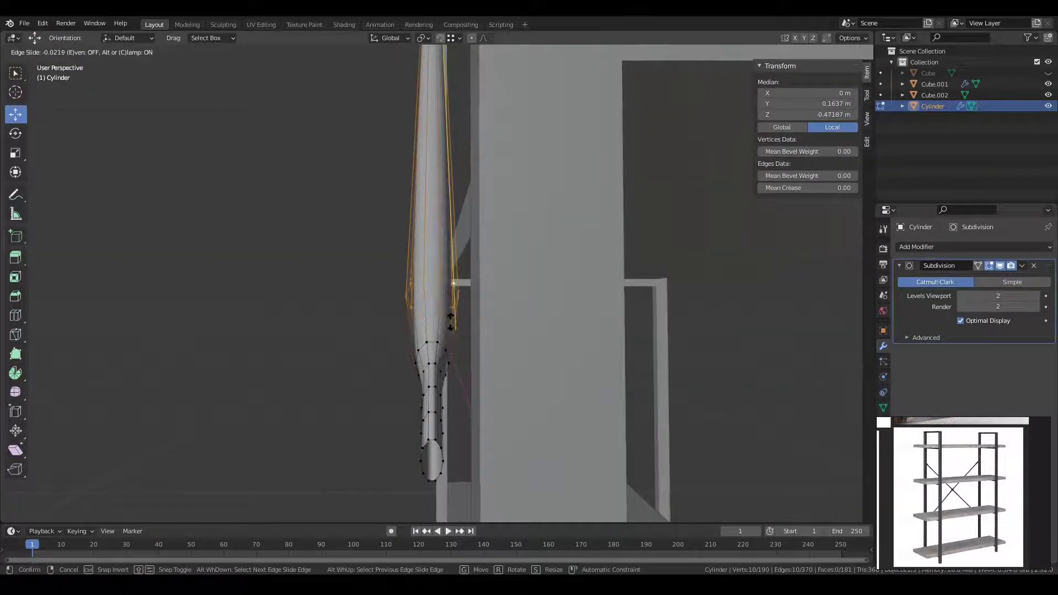
left_click(454, 300)
mouse_move(455, 301)
middle_mouse_down()
mouse_move(430, 286)
mouse_move(474, 353)
mouse_move(549, 356)
mouse_move(401, 356)
mouse_move(395, 404)
mouse_move(442, 386)
mouse_move(485, 347)
mouse_move(594, 389)
mouse_move(465, 373)
mouse_move(419, 384)
middle_mouse_up()
key("Tab")
key("Tab")
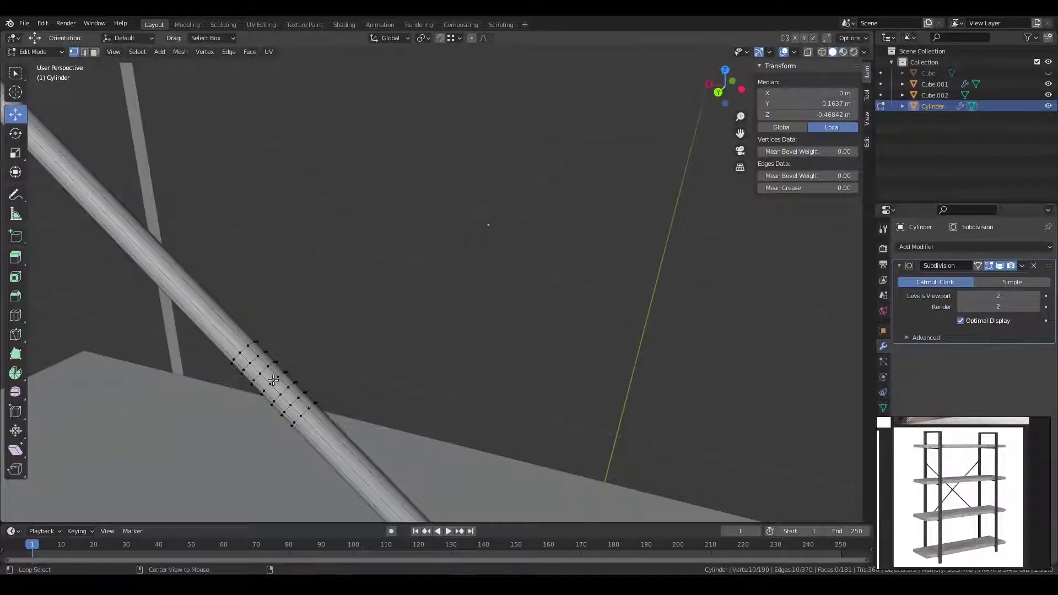
Flatten the rod's middle band of faces along Y.
key("ctrl+KP_Add")
key("ctrl+KP_Add")
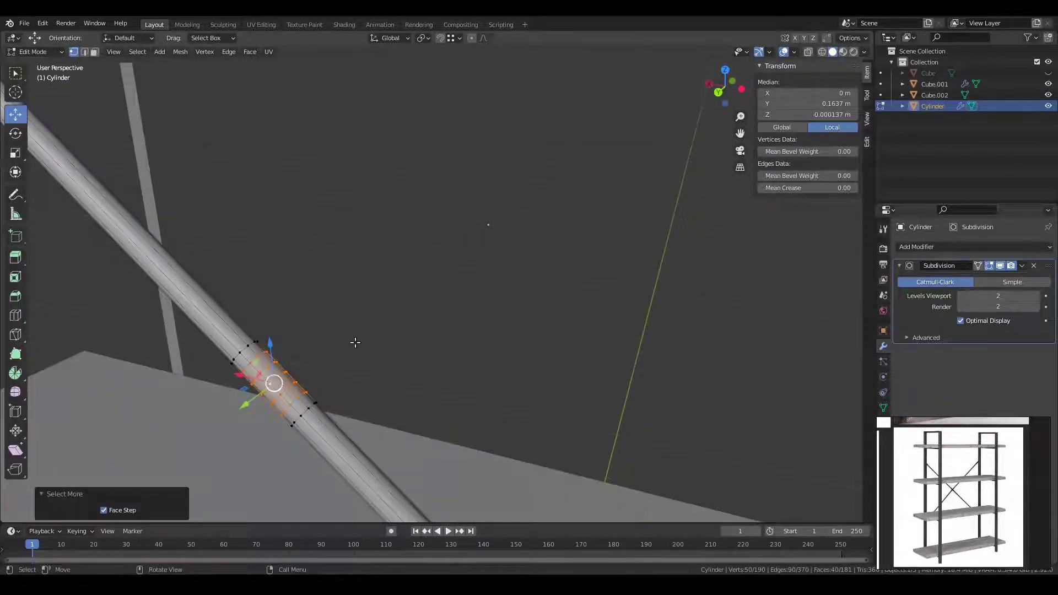
key("KP_Decimal")
middle_click_drag(356, 342, 543, 322)
key("s")
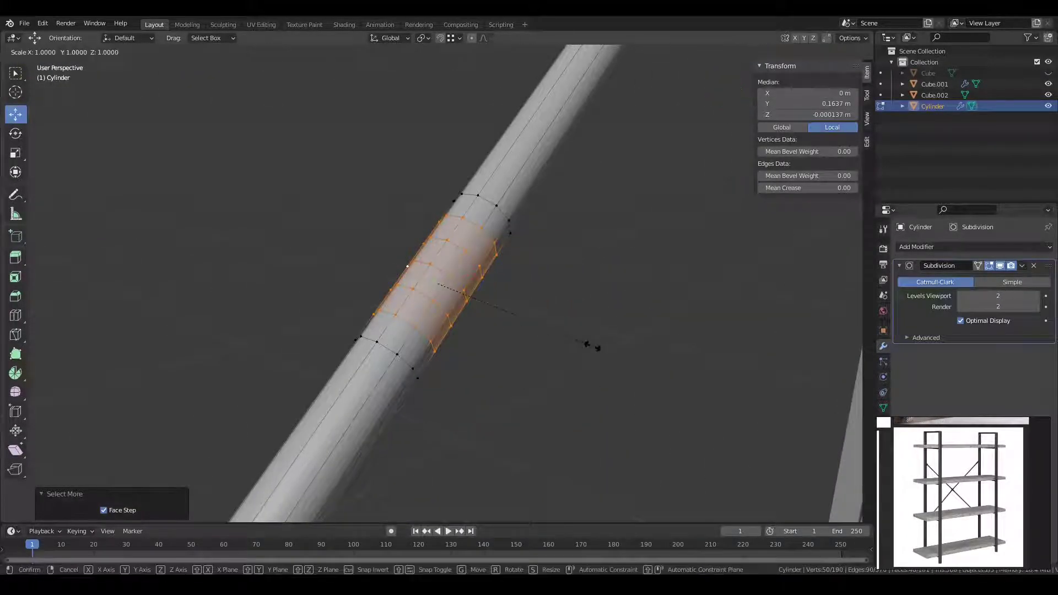
key("y")
left_click(462, 313)
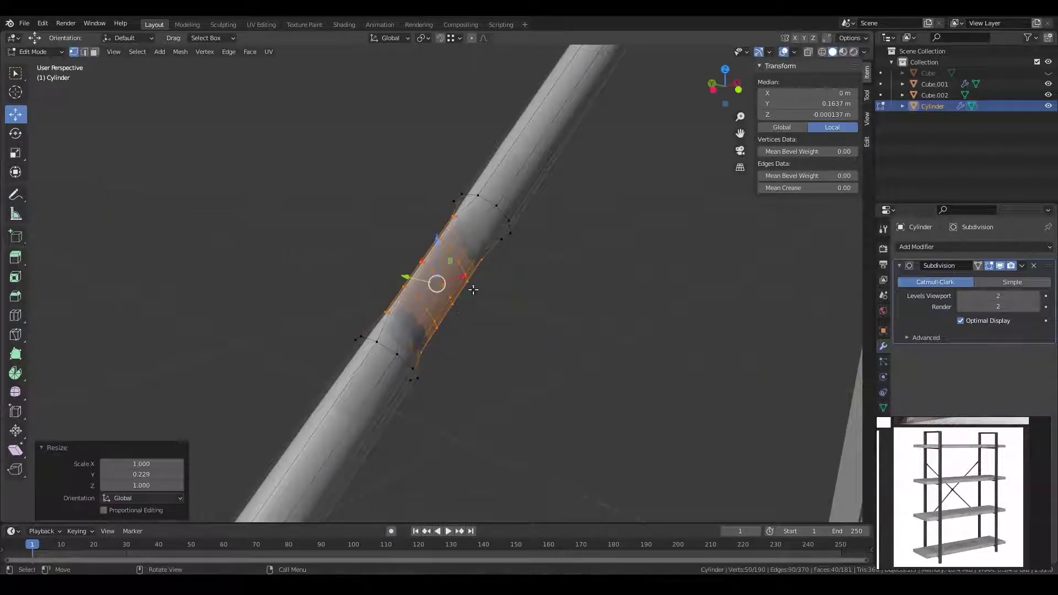
Slide the edge loops just above and below the band along the rod.
left_click(505, 217, "alt")
key("g")
key("g")
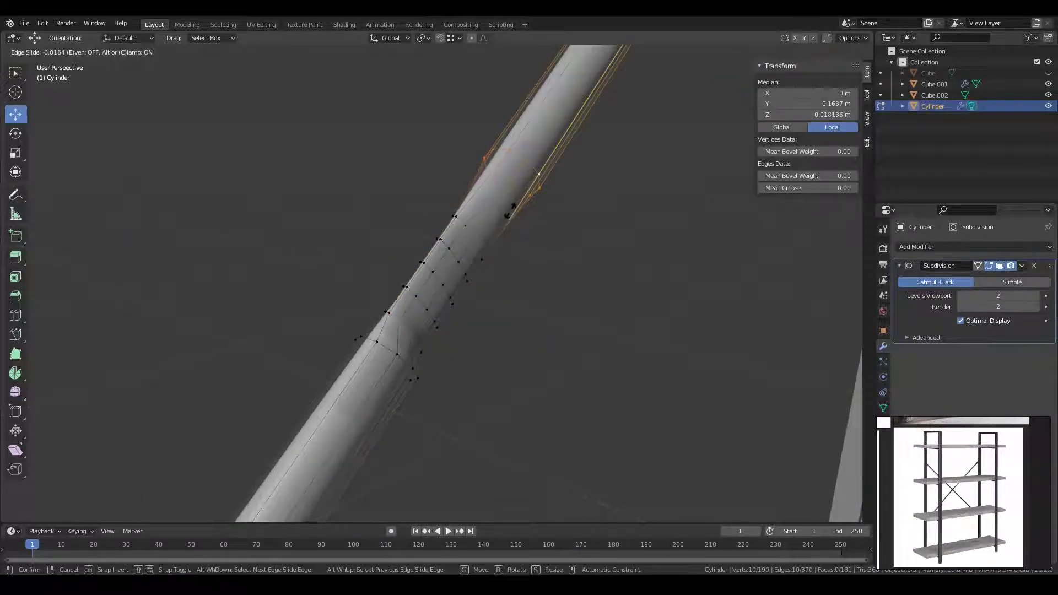
left_click(510, 211)
left_click(388, 359, "alt")
key("g")
key("g")
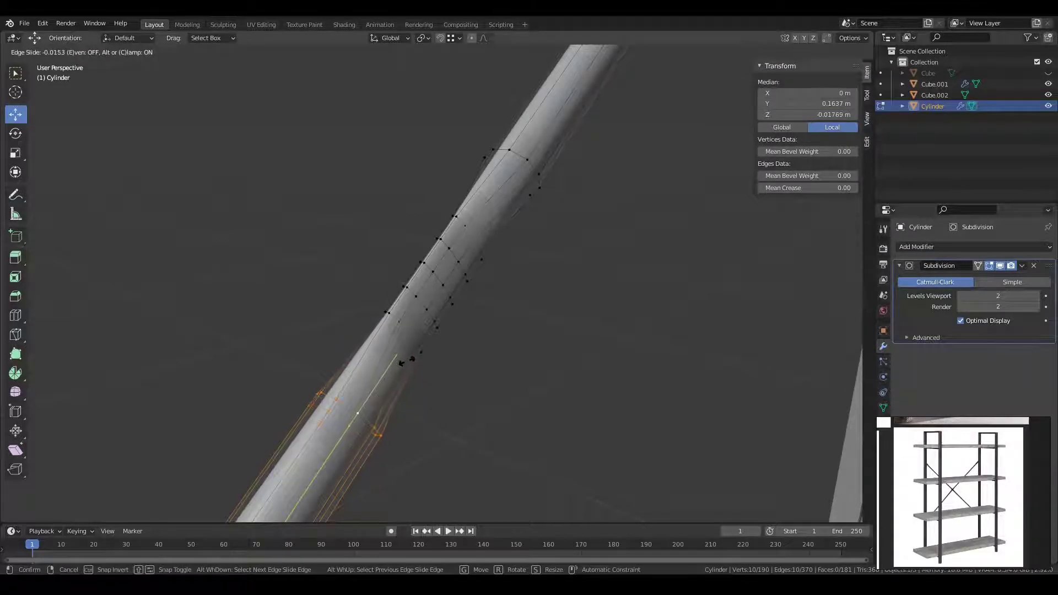
left_click(401, 363)
scroll(401, 363, "down", 5)
Delete the rod's end-cap face.
key("Tab")
mouse_move(406, 346)
middle_mouse_down()
mouse_move(466, 355)
mouse_move(524, 347)
mouse_move(310, 217)
mouse_move(352, 312)
mouse_move(339, 321)
mouse_move(398, 343)
mouse_move(374, 368)
mouse_move(355, 349)
middle_mouse_up()
key("Tab")
key("x")
left_click(358, 349)
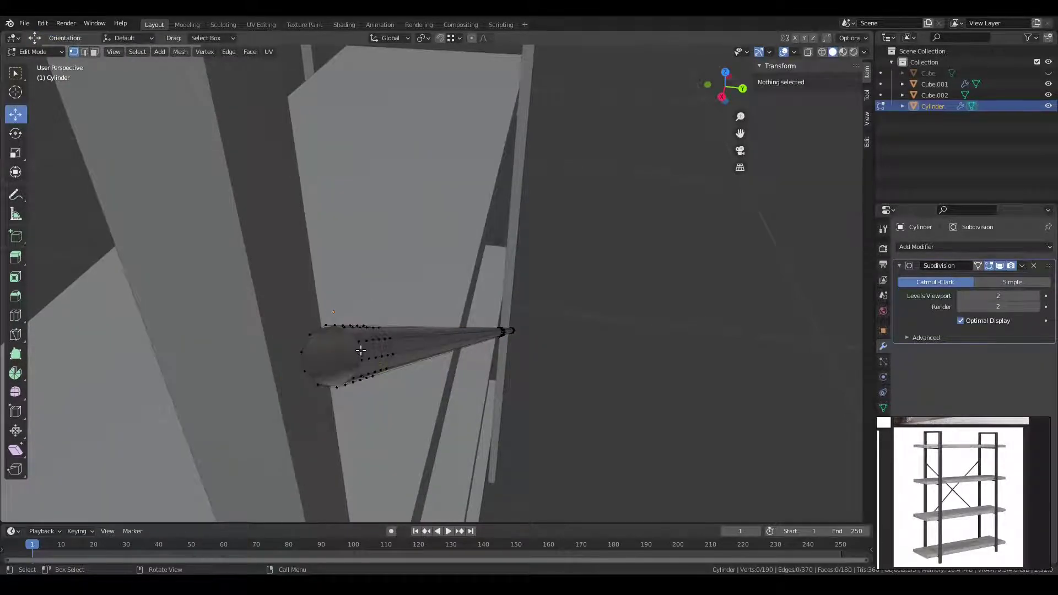
Move the rod's open-end rings along Y.
key("ctrl+KP_Add")
key("ctrl+KP_Add")
mouse_move(389, 359)
middle_mouse_down()
mouse_move(385, 349)
mouse_move(482, 379)
middle_mouse_up()
key("g")
key("y")
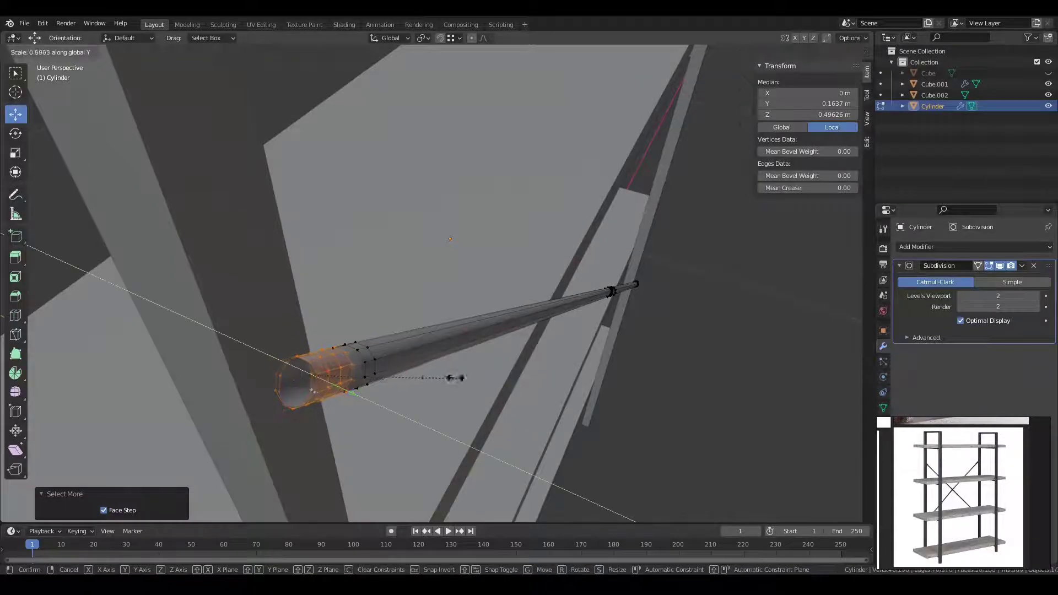
left_click(369, 390)
Flatten an edge ring near the end along Y and slide its neighbouring loop.
left_click(367, 368, "alt")
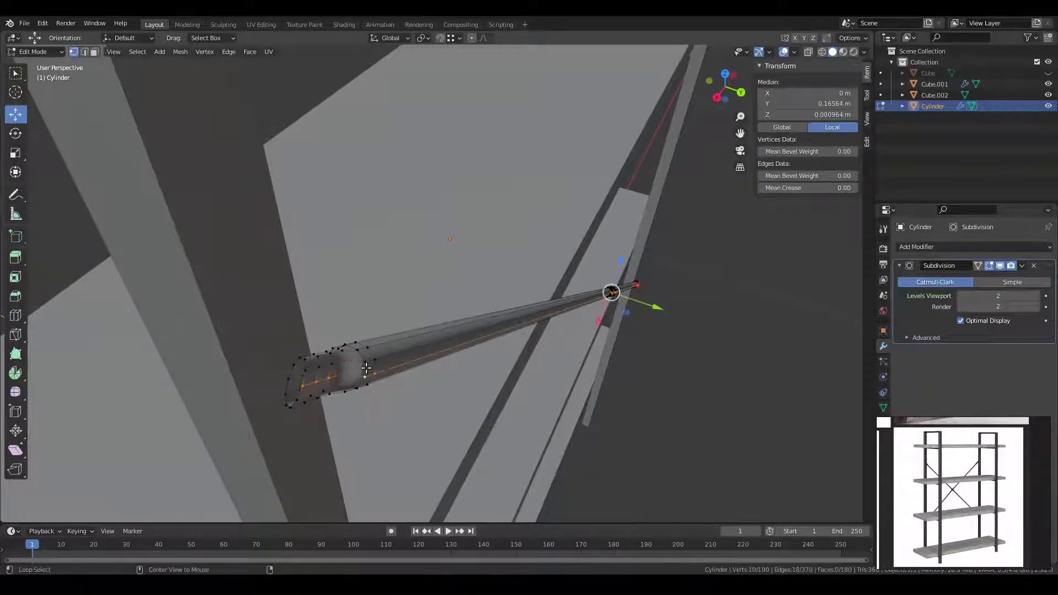
key("s")
key("y")
left_click(433, 393)
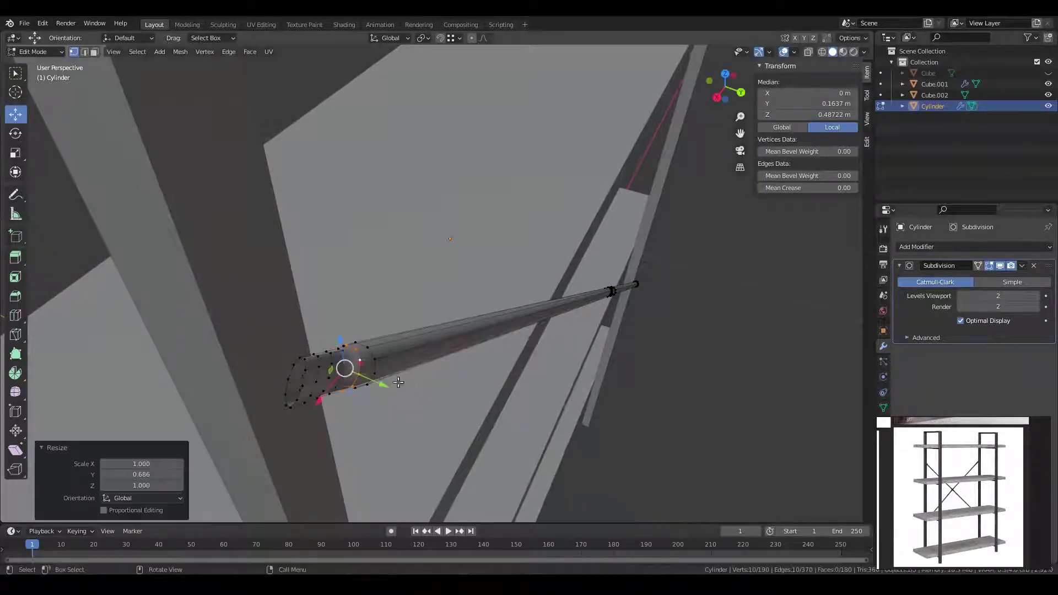
left_click(372, 365, "alt")
key("g")
key("g")
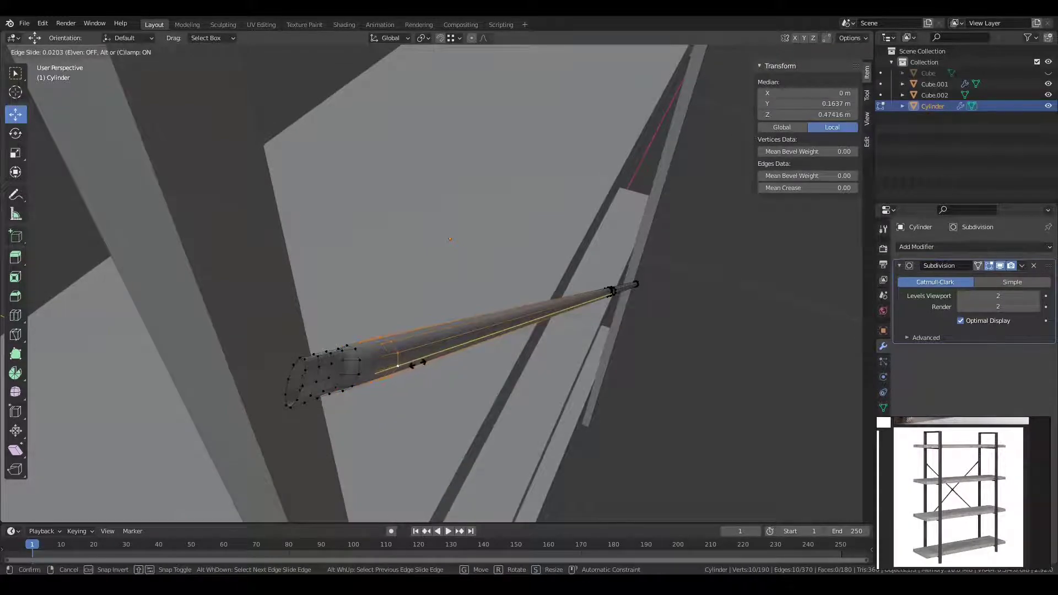
left_click(378, 359)
Flatten the rod's tip ring along Y.
scroll(345, 366, "up", 5)
mouse_move(461, 299)
middle_mouse_down()
mouse_move(486, 338)
mouse_move(546, 348)
middle_mouse_up()
key("s")
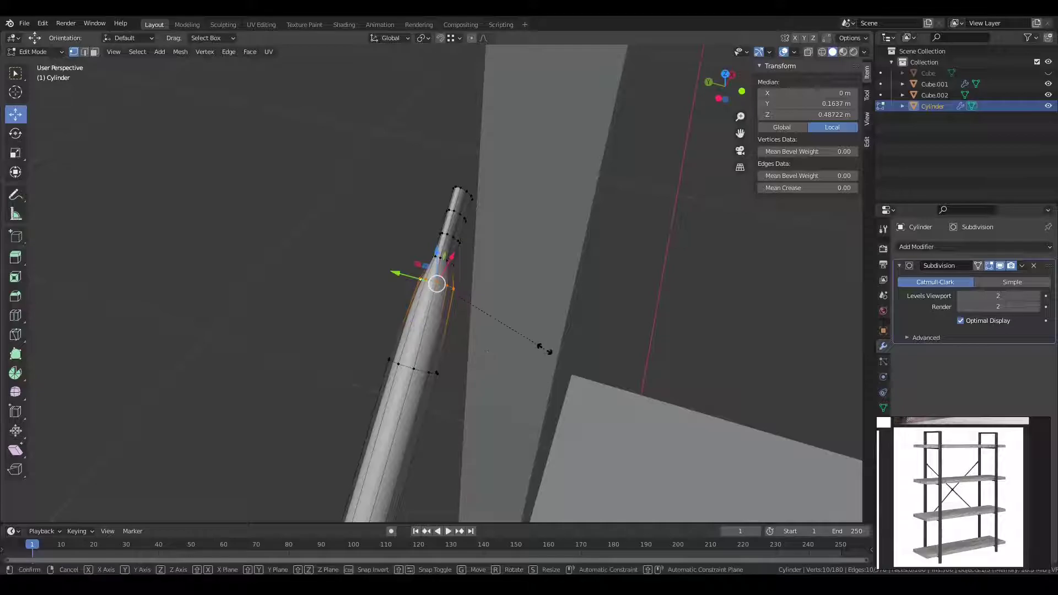
key("y")
left_click(512, 342)
Select the whole rod mesh and shift it slightly along Y.
mouse_move(495, 353)
middle_mouse_down()
mouse_move(328, 352)
mouse_move(455, 340)
middle_mouse_up()
key("a")
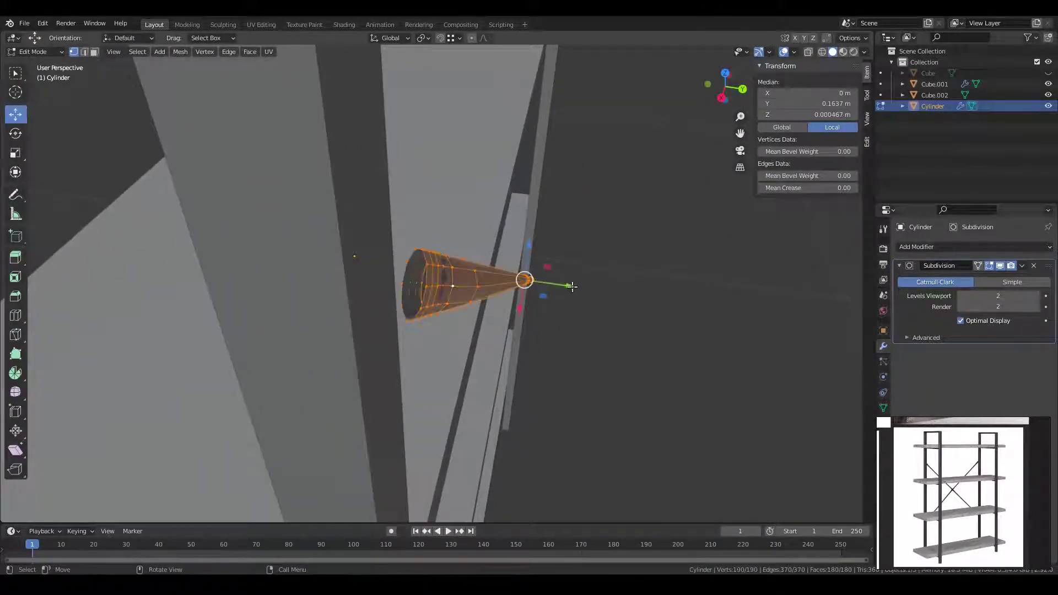
key("g")
key("y")
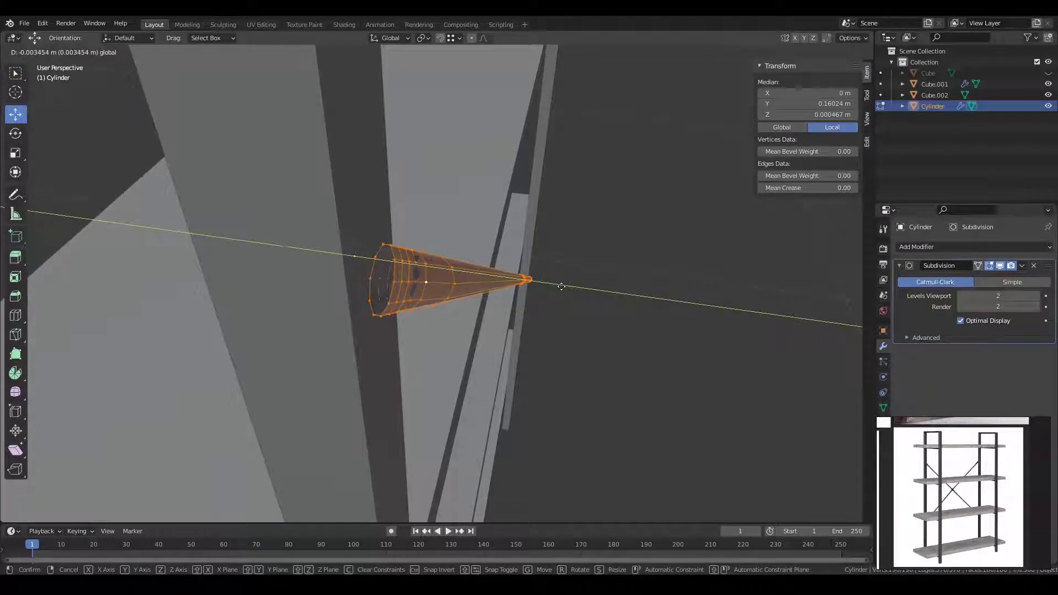
left_click(561, 286)
mouse_move(561, 286)
middle_mouse_down()
mouse_move(534, 338)
mouse_move(518, 312)
mouse_move(487, 319)
middle_mouse_up()
Place the duplicated rod and turn it 180° about Z.
left_click(498, 320)
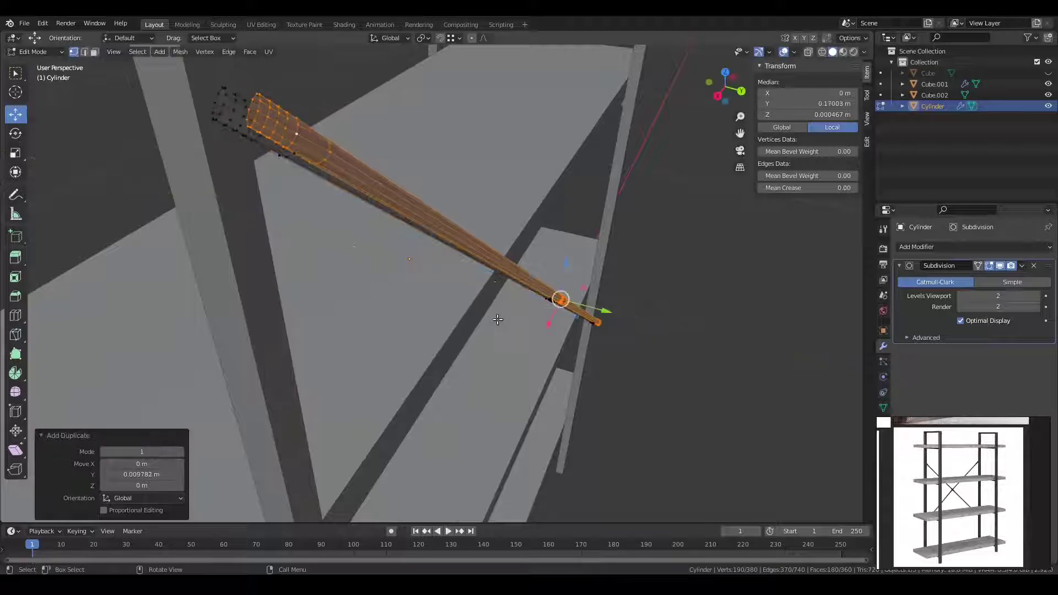
type("rz180")
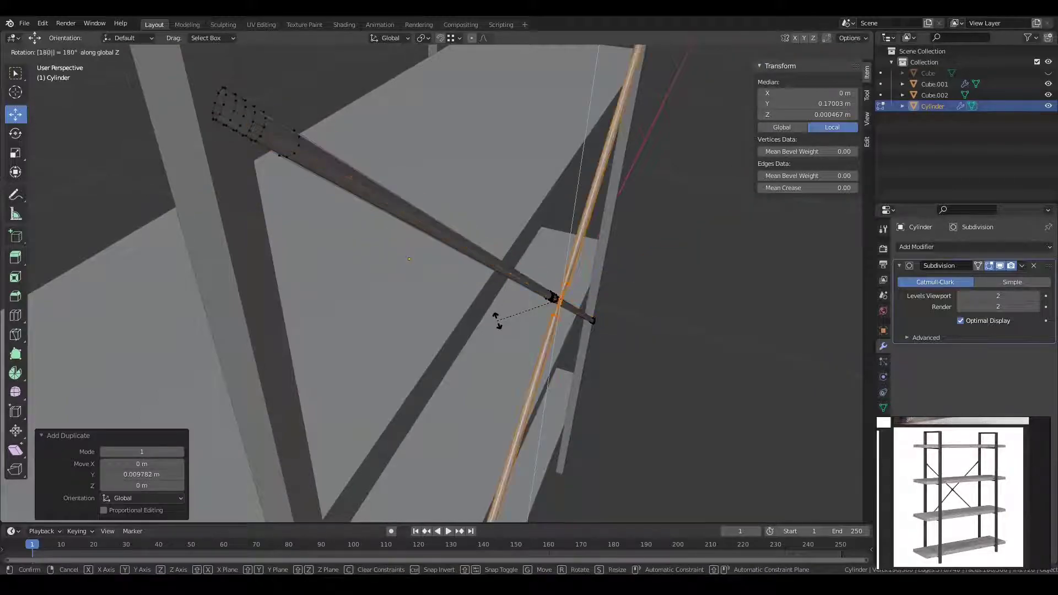
key("Return")
Select the whole copied rod by linking from one of its vertices.
scroll(499, 319, "up", 3)
scroll(513, 309, "up", 2)
key("b")
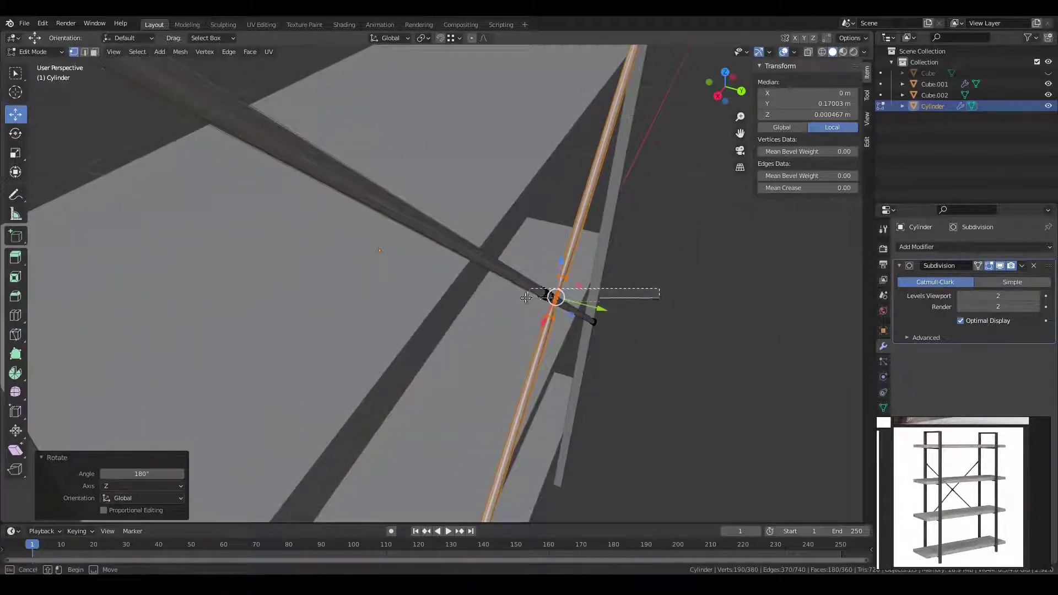
left_click_drag(543, 308, 551, 315)
scroll(552, 314, "up", 5)
left_click(481, 342)
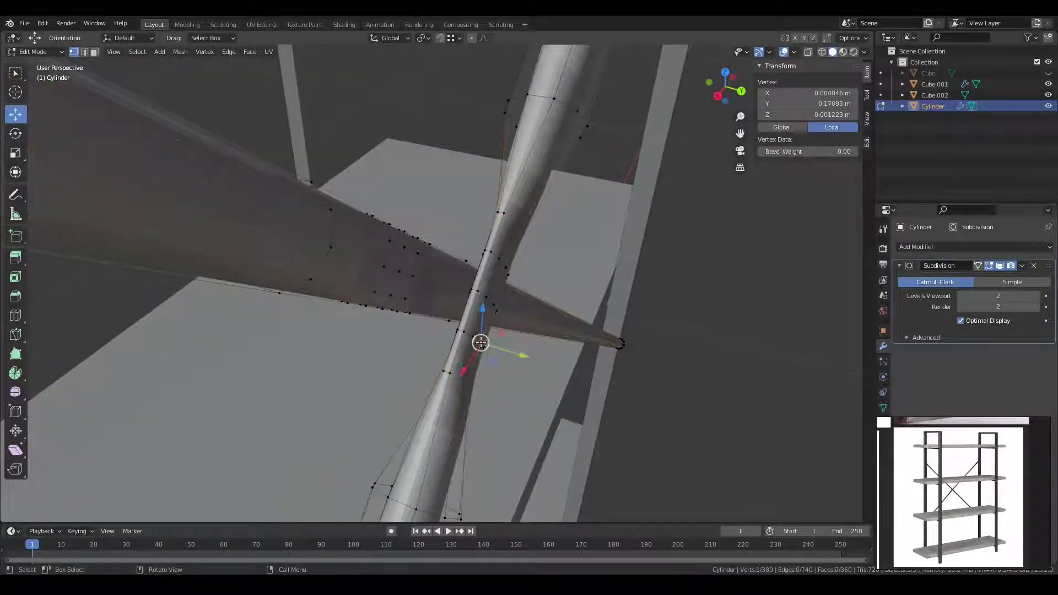
key("ctrl+l")
Offset the copied rod along Y so the two rods cross without overlapping.
middle_click_drag(481, 342, 410, 290)
key("g")
key("y")
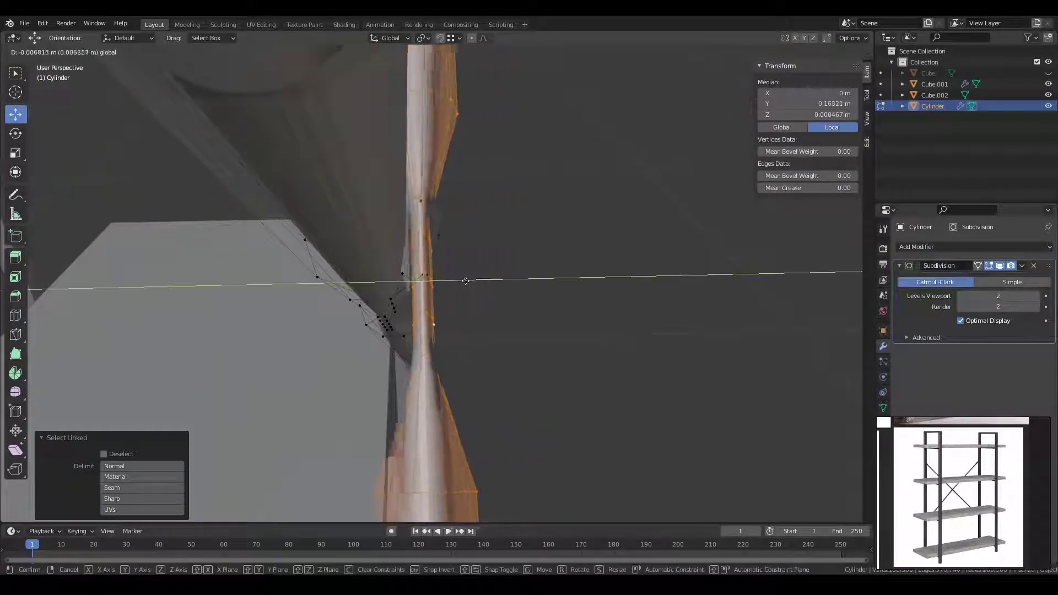
left_click(410, 290)
mouse_move(410, 291)
middle_mouse_down()
mouse_move(605, 101)
mouse_move(423, 337)
mouse_move(454, 310)
middle_mouse_up()
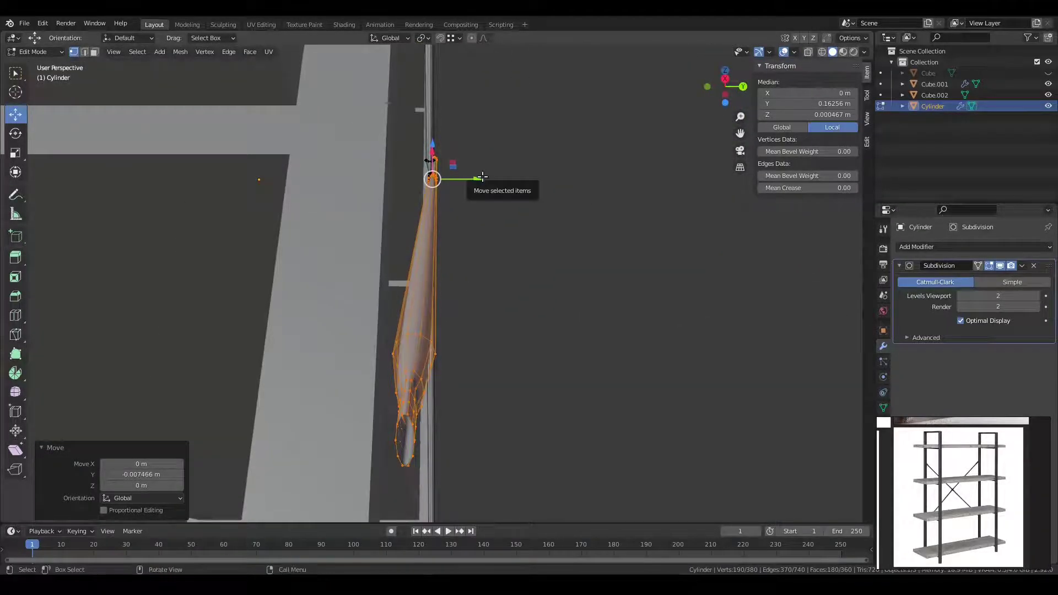
left_click_drag(481, 179, 481, 185)
mouse_move(481, 186)
middle_mouse_down()
mouse_move(543, 203)
mouse_move(497, 240)
mouse_move(421, 381)
middle_mouse_up()
Return to Object Mode and view the X brace from the front.
left_click(409, 303)
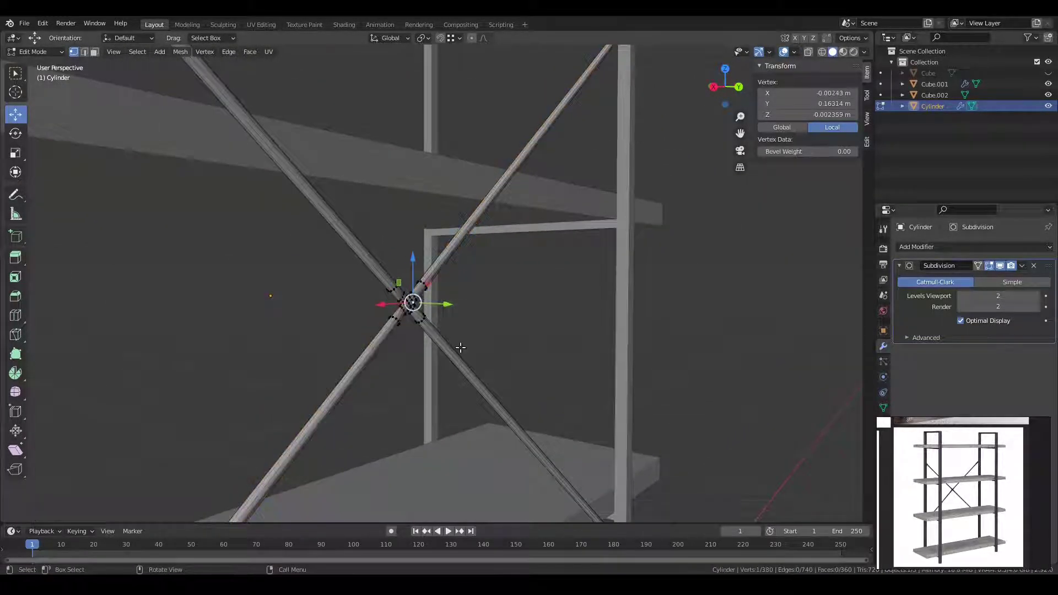
scroll(461, 350, "up", 5)
mouse_move(460, 349)
middle_mouse_down()
mouse_move(456, 313)
mouse_move(435, 296)
mouse_move(498, 323)
mouse_move(510, 289)
middle_mouse_up()
scroll(436, 295, "down", 3)
key("Tab")
left_click(596, 342)
mouse_move(596, 341)
middle_mouse_down()
mouse_move(529, 358)
mouse_move(427, 319)
mouse_move(475, 322)
mouse_move(453, 333)
mouse_move(424, 296)
middle_mouse_up()
scroll(528, 359, "down", 5)
scroll(468, 313, "up", 2)
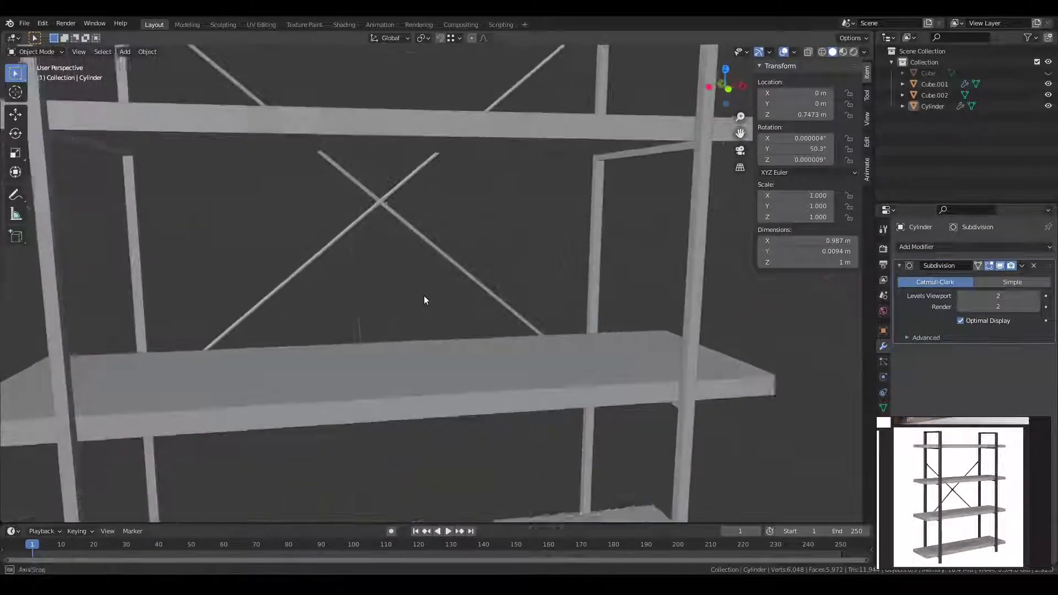
scroll(411, 184, "up", 2)
key("KP_1")
scroll(482, 299, "up", 2)
scroll(481, 300, "up", 2)
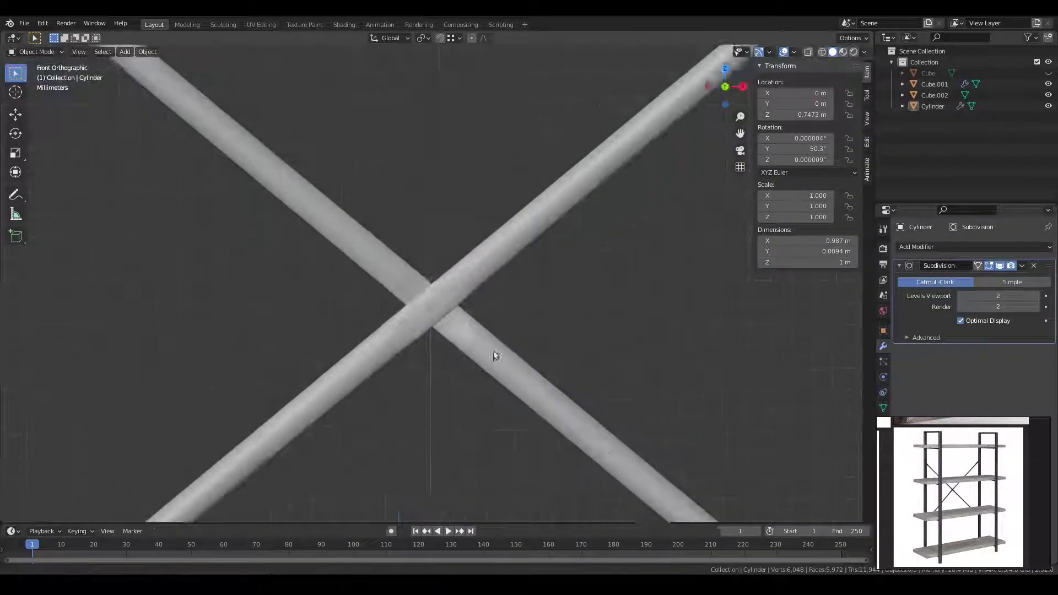
scroll(491, 364, "up", 2)
Snap the 3D cursor to the brace and add a Circle mesh there.
scroll(485, 388, "up", 1)
left_click(446, 393)
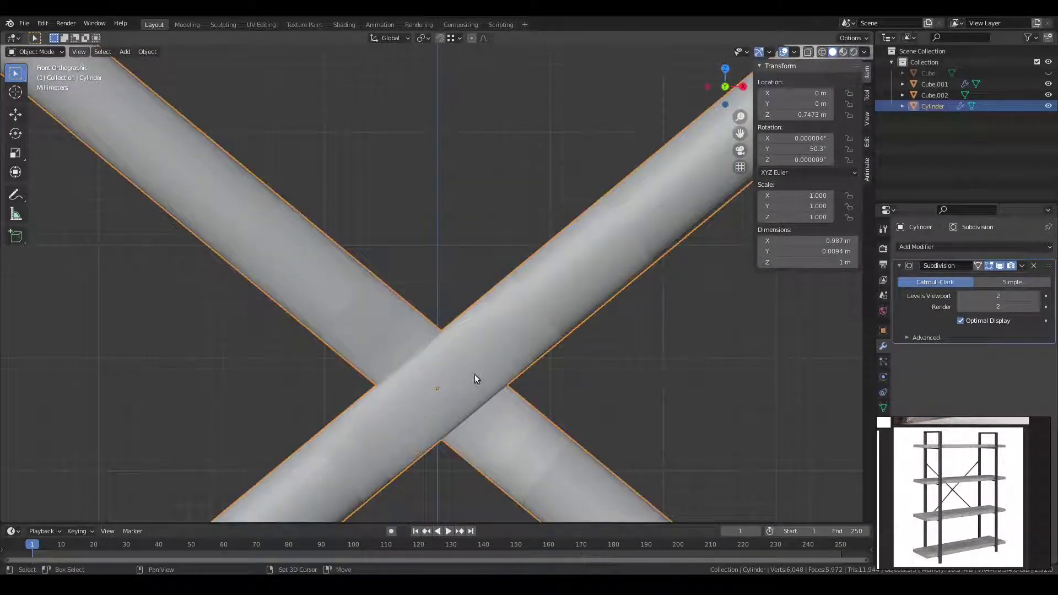
key("shift+s")
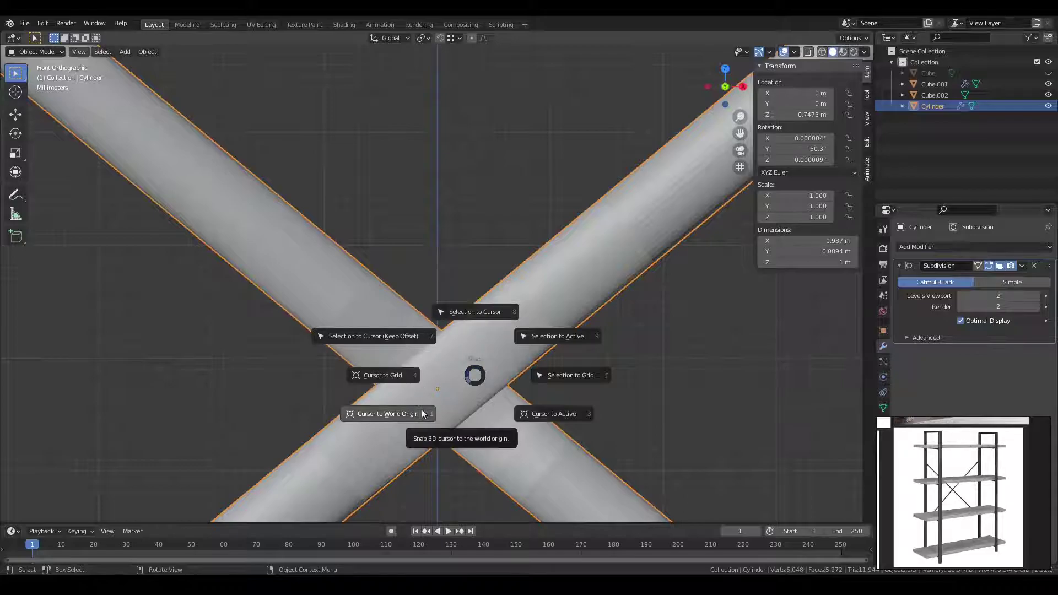
left_click(477, 439)
key("shift+a")
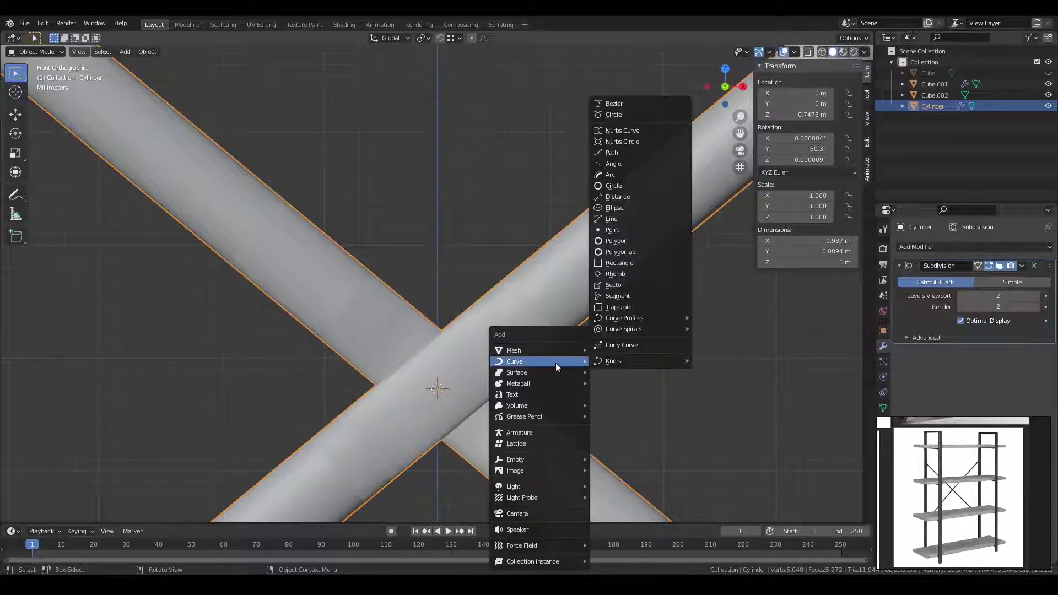
mouse_move(514, 351)
left_click(617, 373)
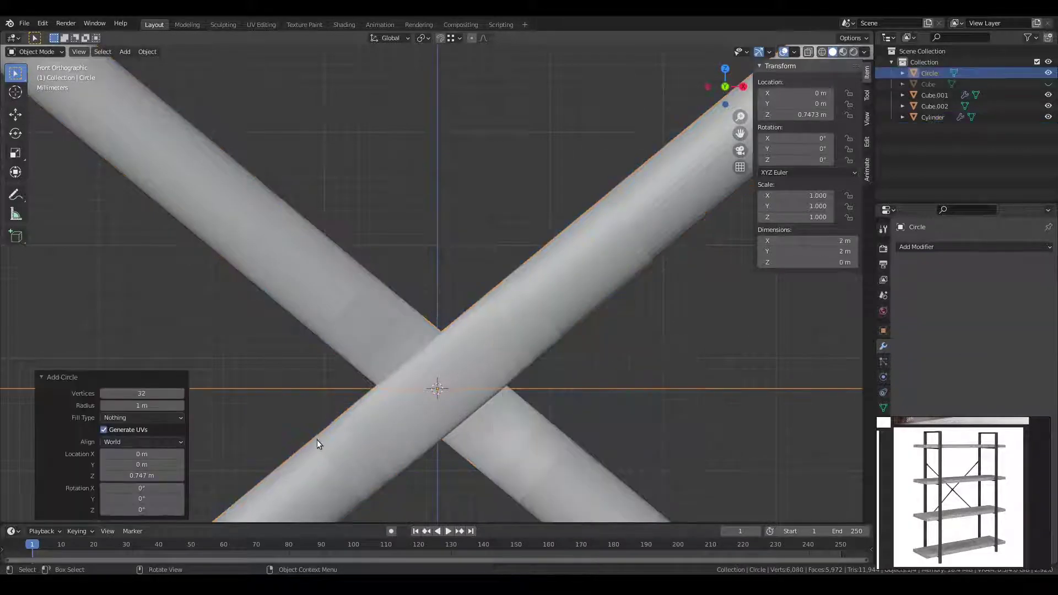
Give the new circle a tiny radius and align it to the View.
left_click(151, 393)
type("8")
left_click_drag(106, 407, 103, 406)
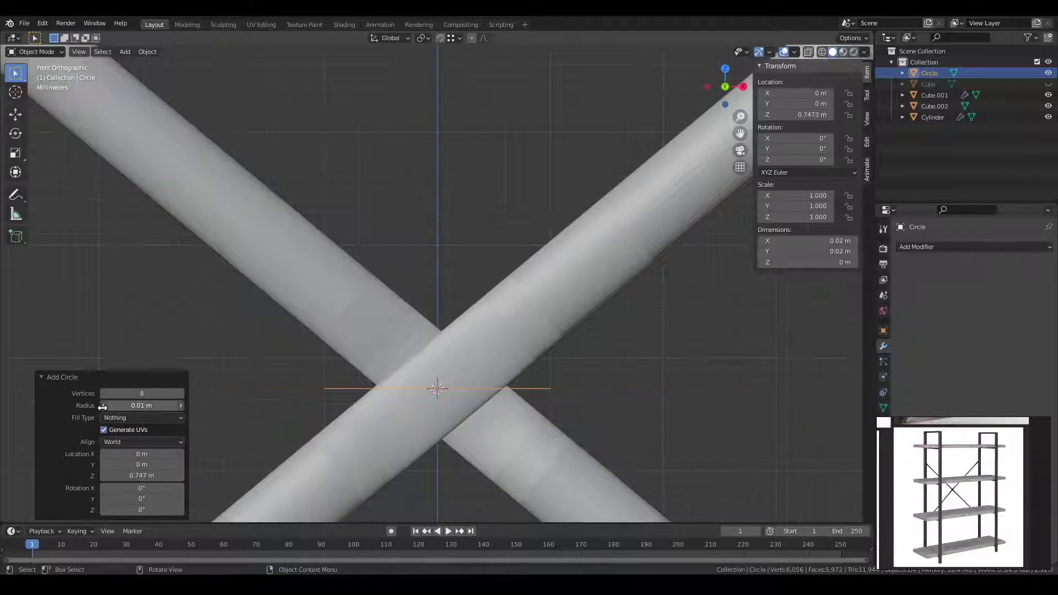
left_click(159, 443)
left_click(150, 465)
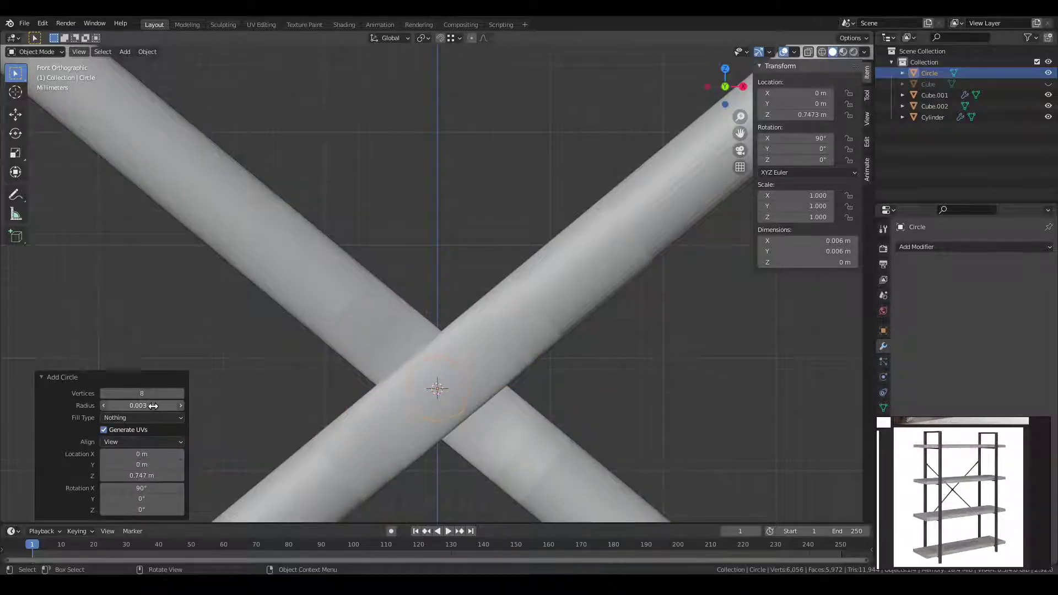
Move the circle along Y against the brace crossing.
key("Tab")
key("KP_Decimal")
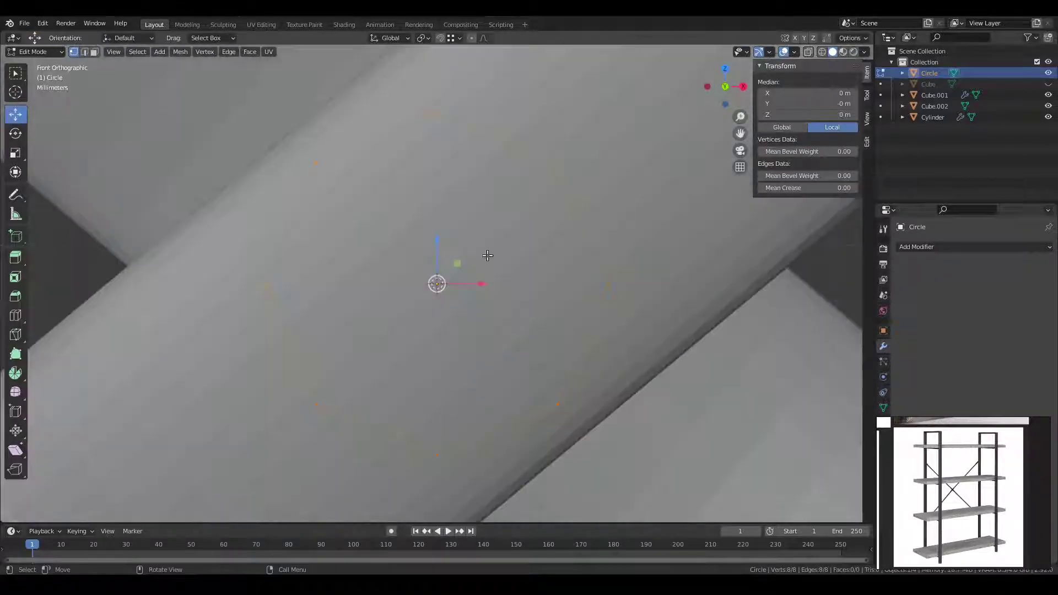
mouse_move(457, 401)
middle_mouse_down()
mouse_move(503, 298)
mouse_move(419, 287)
middle_mouse_up()
left_click_drag(407, 279, 93, 236)
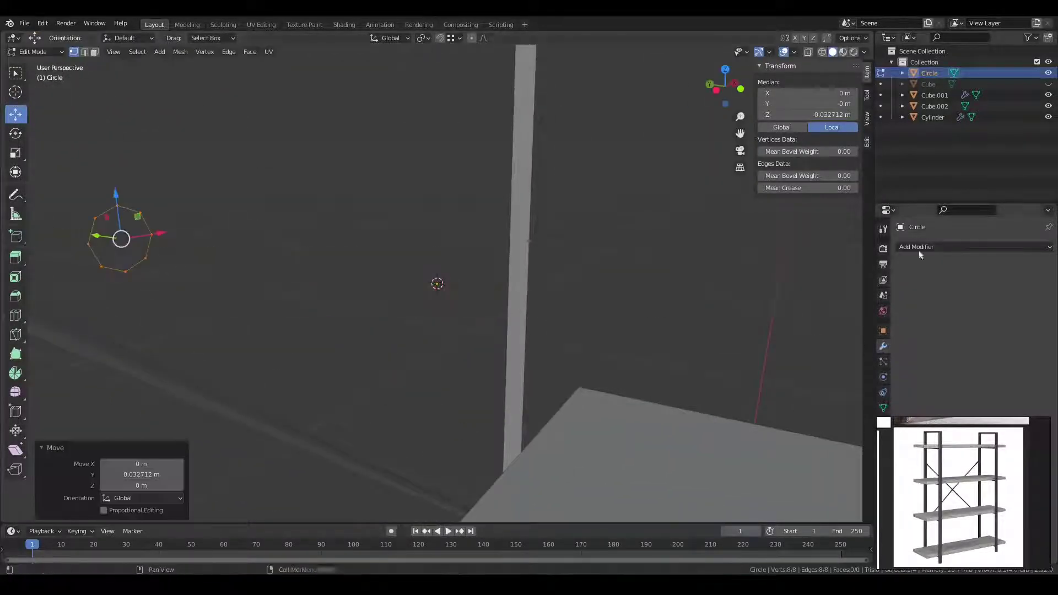
middle_click_drag(606, 292, 336, 283)
key("g")
key("y")
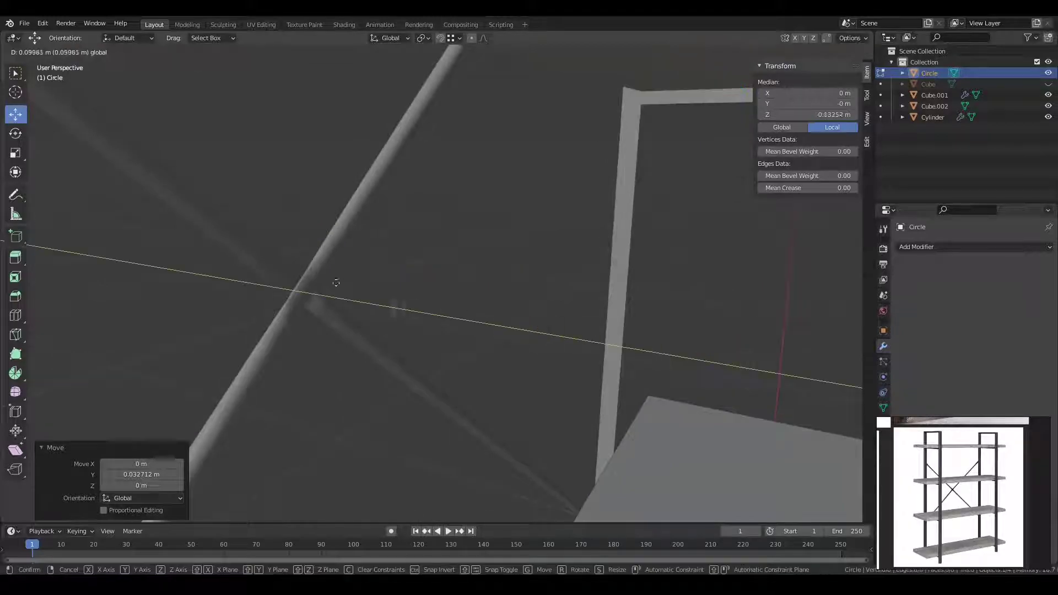
left_click(193, 259)
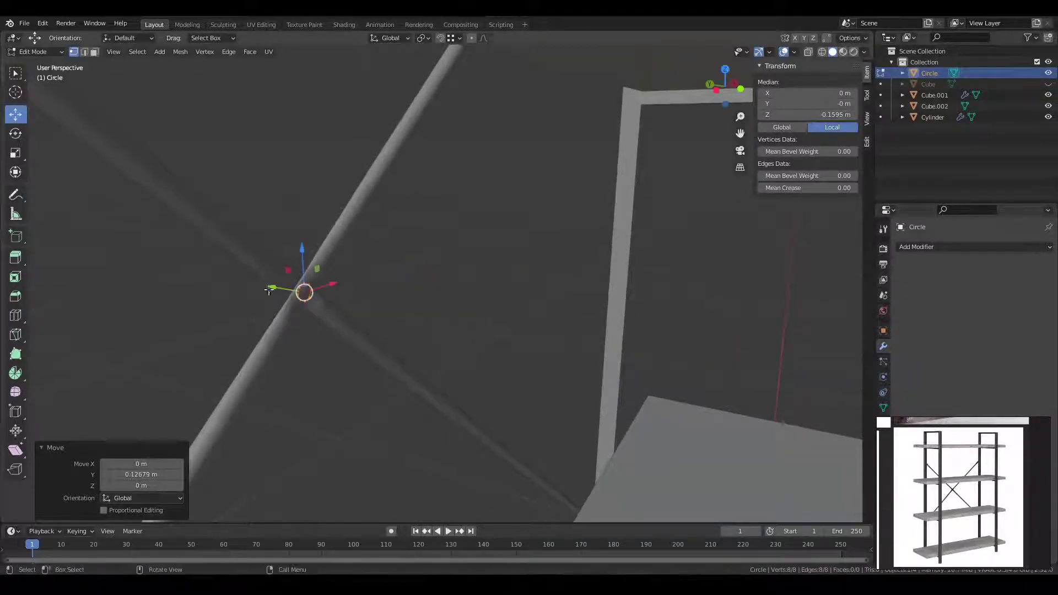
mouse_move(305, 290)
middle_mouse_down()
mouse_move(496, 284)
mouse_move(562, 302)
mouse_move(523, 328)
middle_mouse_up()
Scale the circle to 0.810, extrude its ring, fill it and inset the face.
key("s")
left_click(547, 301)
key("e")
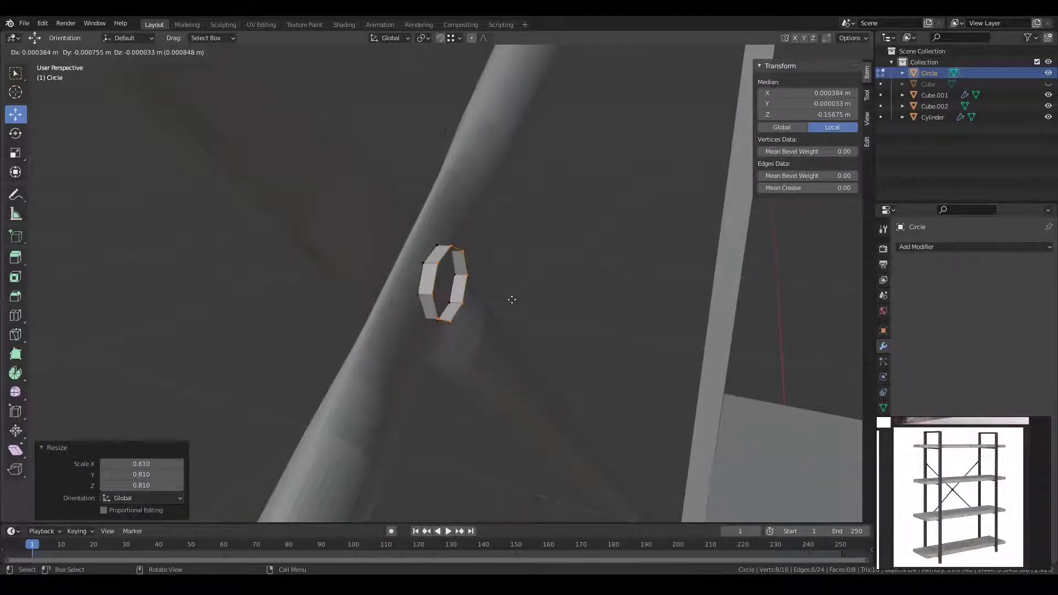
right_click(512, 300)
mouse_move(510, 297)
middle_mouse_down()
mouse_move(473, 326)
mouse_move(491, 350)
middle_mouse_up()
key("f")
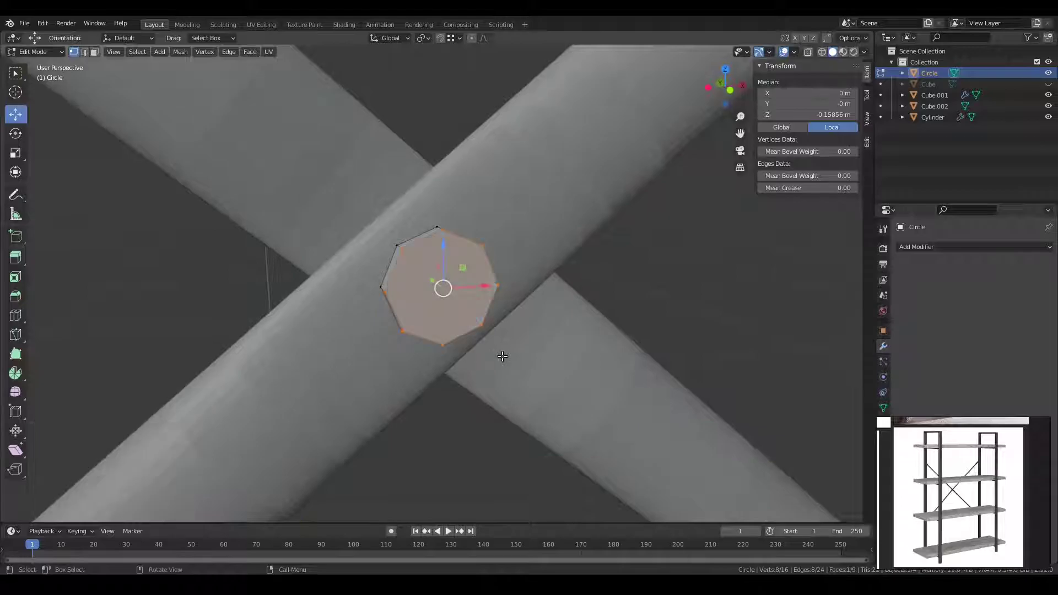
key("i")
left_click(602, 322)
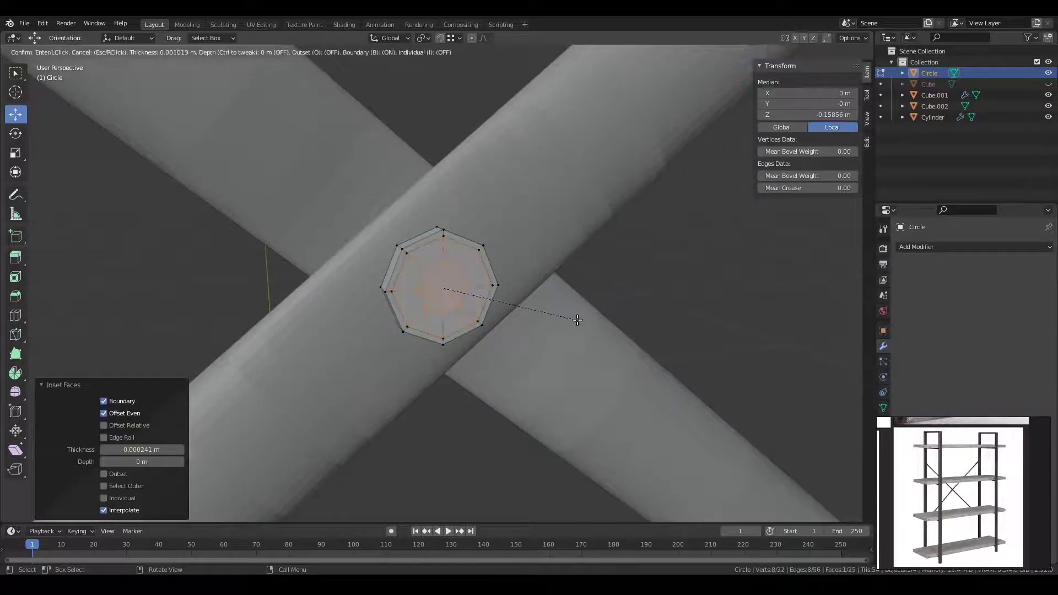
Duplicate the rivet cap as Circle.001, offset 0.004428 m along Y behind the bars.
key("Tab")
scroll(525, 329, "down", 3)
mouse_move(525, 329)
middle_mouse_down()
mouse_move(498, 345)
mouse_move(537, 353)
mouse_move(502, 356)
middle_mouse_up()
key("Tab")
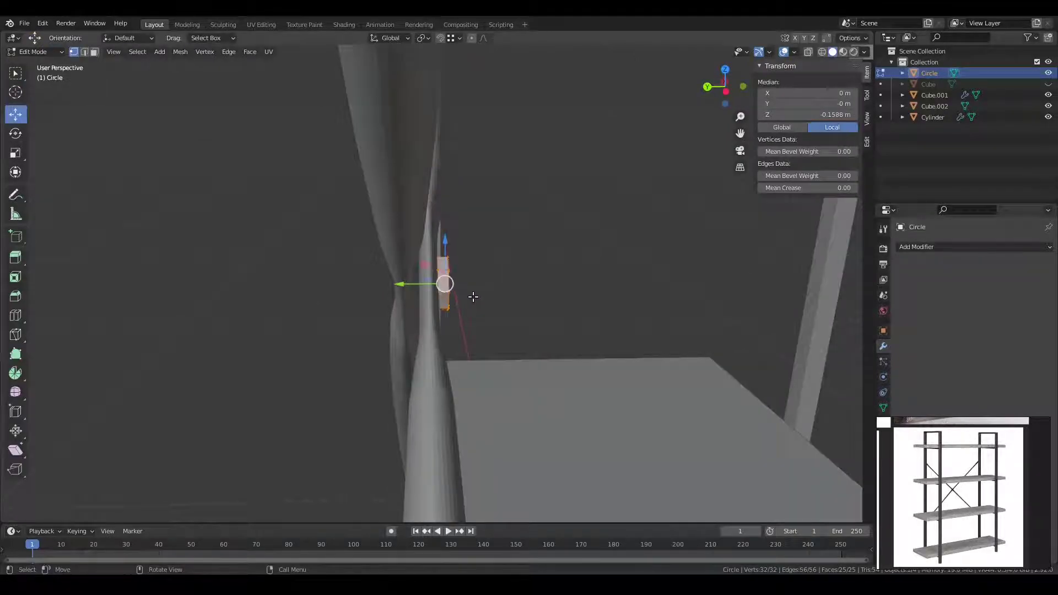
key("Tab")
key("shift+d")
key("y")
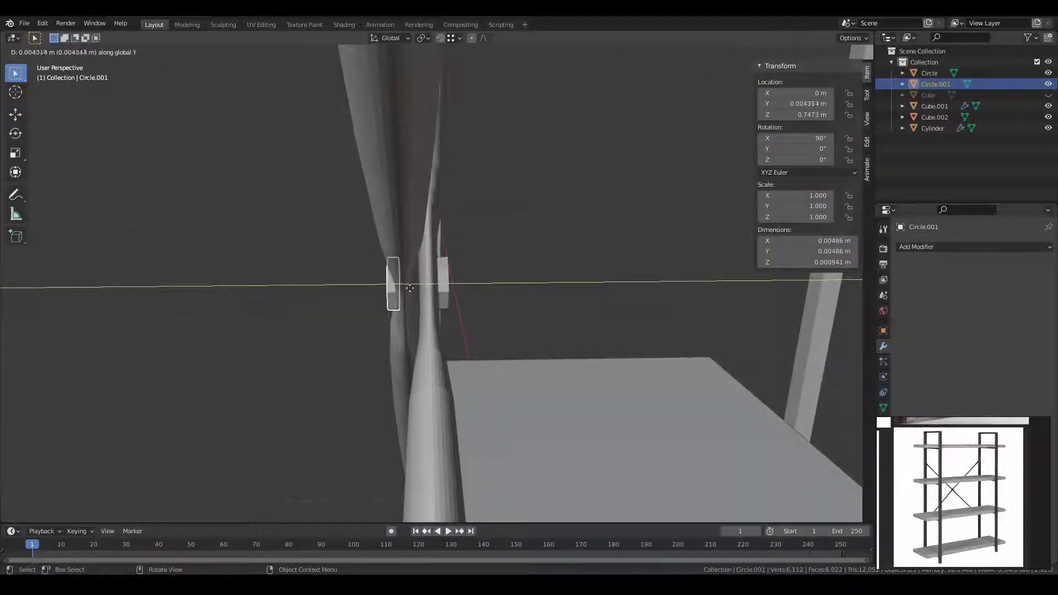
left_click(410, 288)
Flip Circle.001's mesh 180° about Z and reposition it along Z.
middle_click_drag(387, 314, 451, 320)
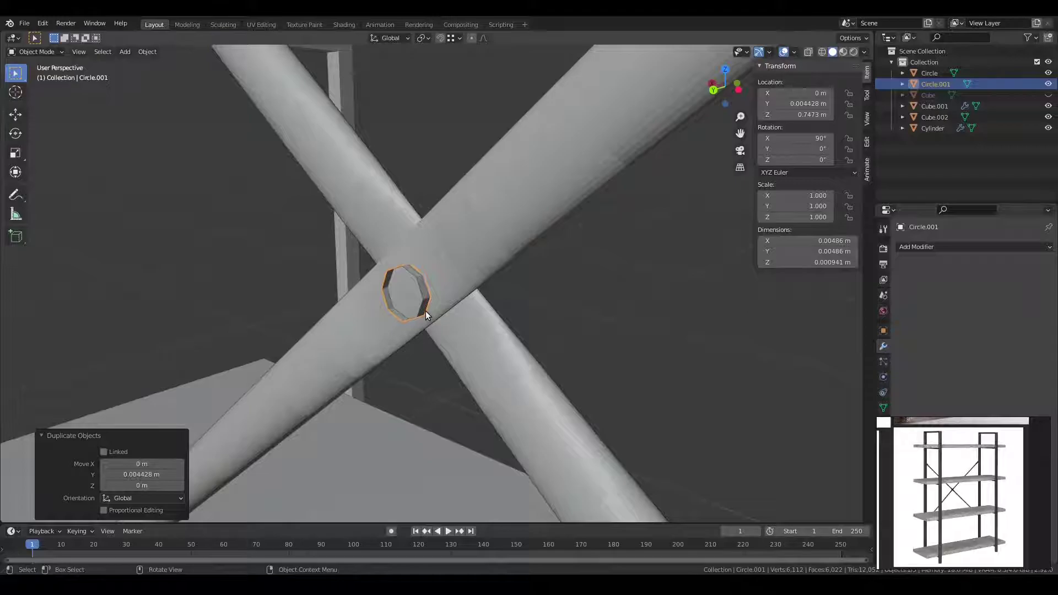
key("Tab")
type("rz180")
key("Return")
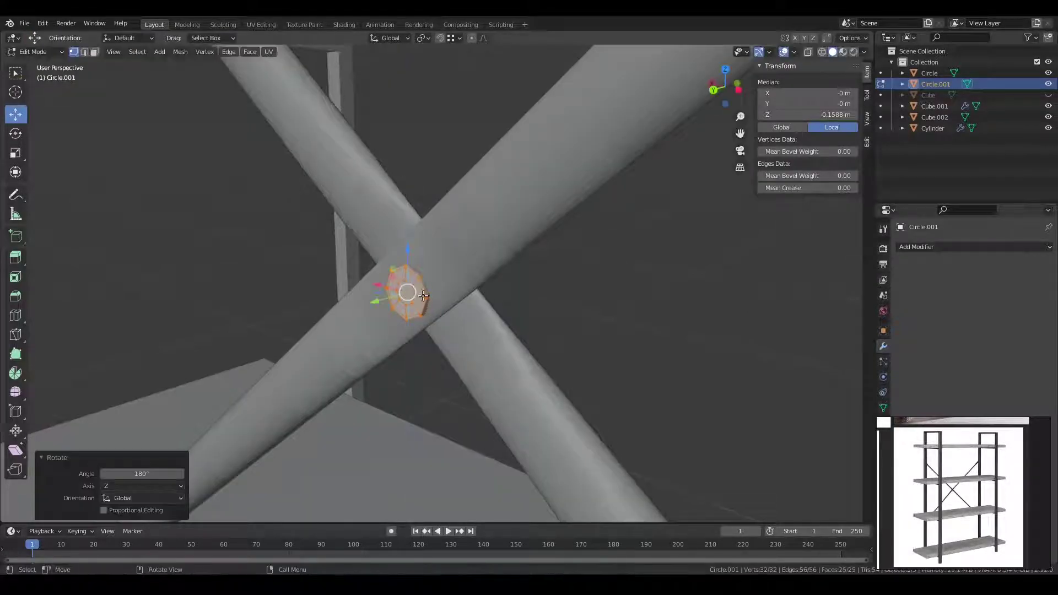
key("g")
key("z")
left_click(375, 302)
mouse_move(375, 302)
middle_mouse_down()
mouse_move(421, 331)
mouse_move(419, 308)
middle_mouse_up()
key("Tab")
mouse_move(500, 355)
middle_mouse_down()
mouse_move(538, 353)
mouse_move(485, 339)
mouse_move(269, 346)
mouse_move(411, 358)
middle_mouse_up()
scroll(386, 375, "down", 5)
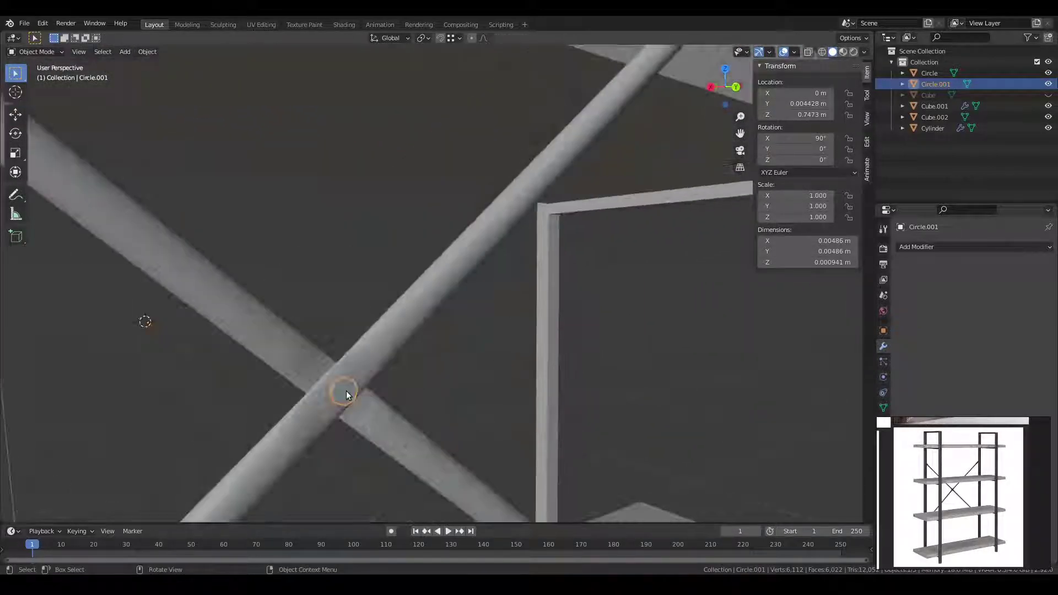
key("Tab")
scroll(479, 381, "down", 3)
key("ctrl+KP_1")
Copy the cap vertices to the brace's upper end and shift them along X onto the upright.
middle_click_drag(542, 330, 456, 394, "shift")
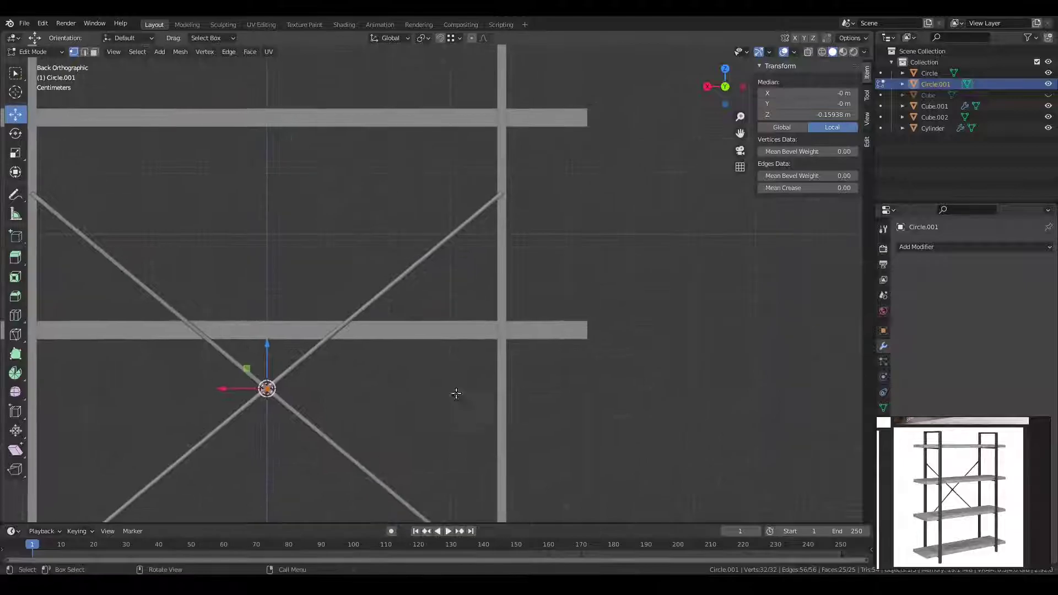
key("e")
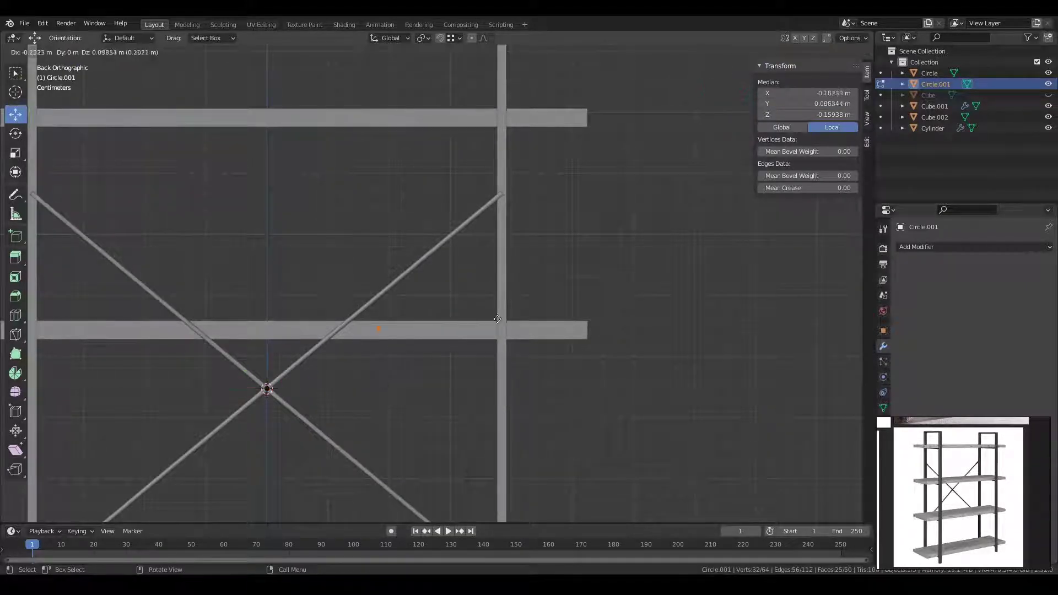
left_click(611, 190)
scroll(551, 248, "up", 4)
scroll(496, 331, "up", 1)
scroll(479, 366, "up", 3)
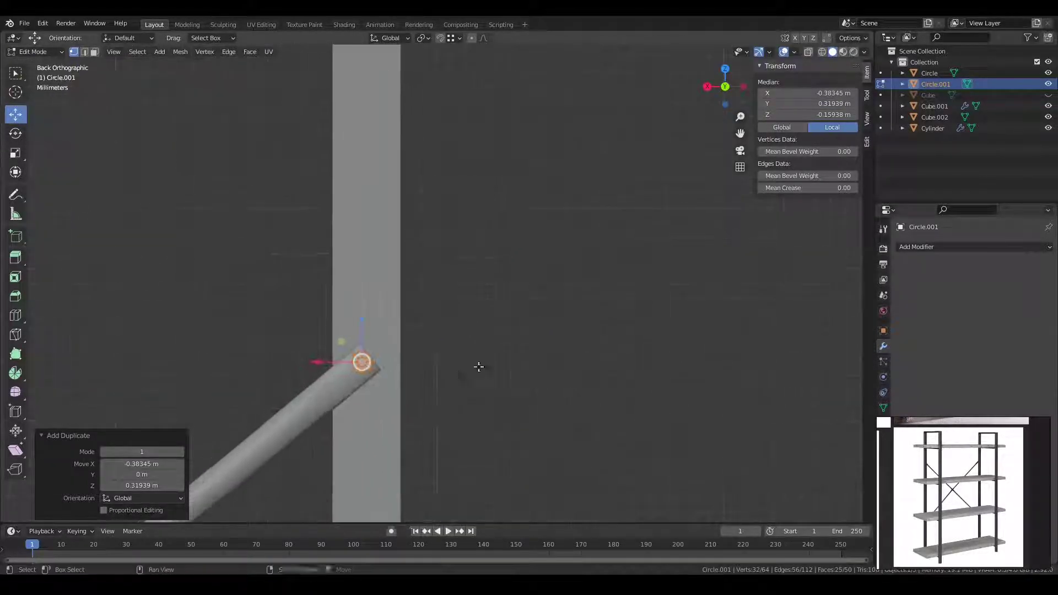
scroll(518, 340, "up", 2)
scroll(517, 341, "up", 2)
key("g")
key("x")
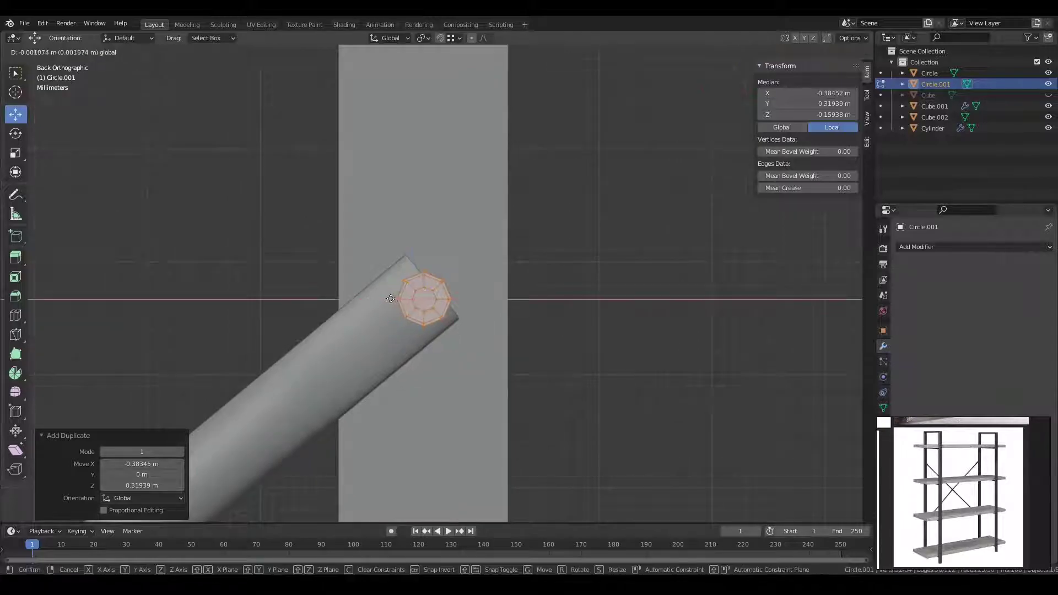
left_click(392, 298)
key("g")
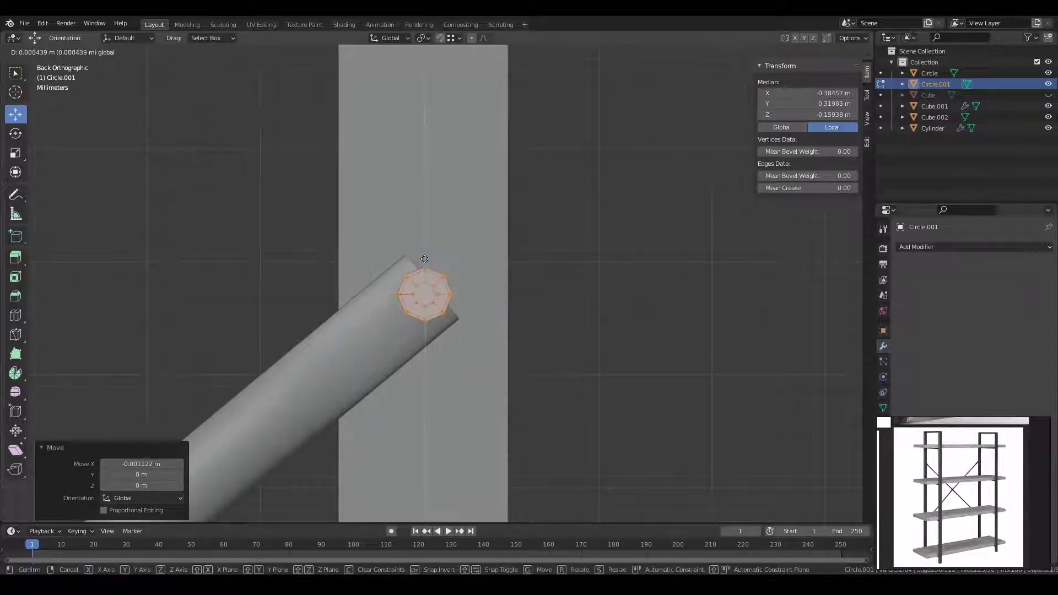
key("Escape")
Slide the brace bar's upper end loop to sit under the new cap.
key("Tab")
left_click(453, 317)
key("Tab")
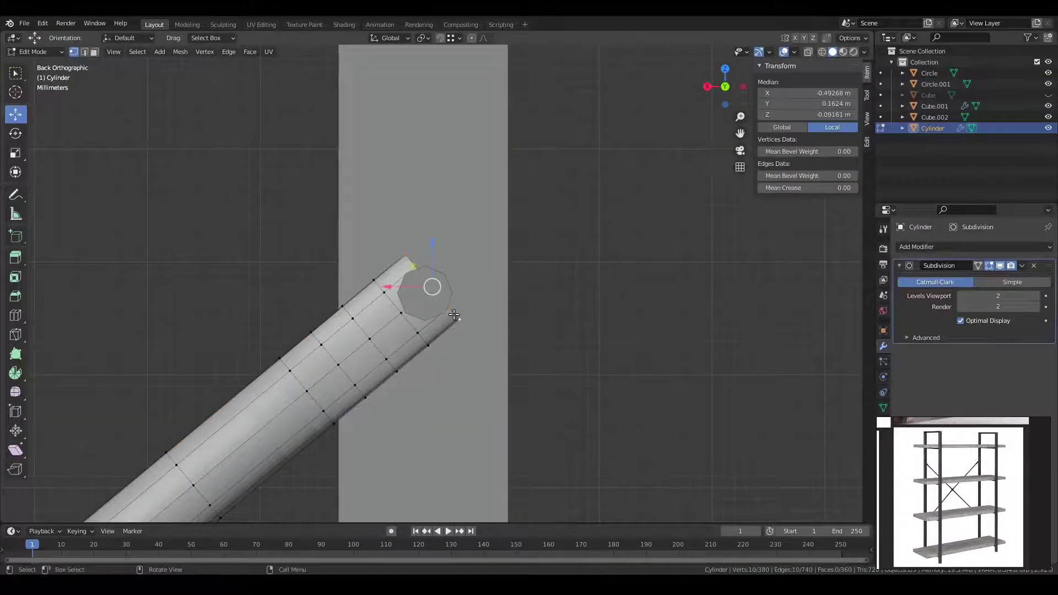
key("g")
key("g")
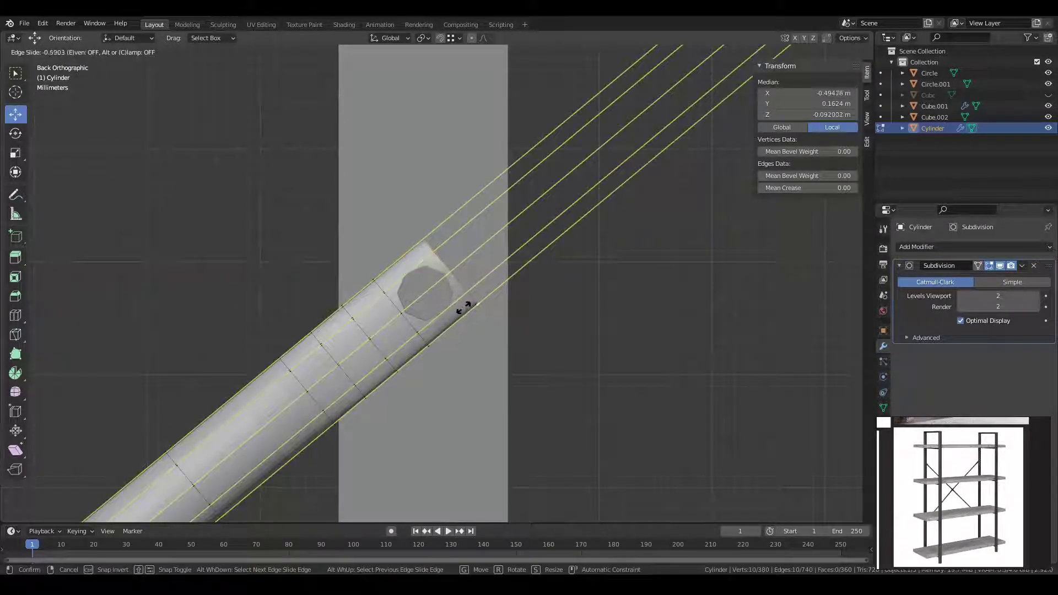
left_click(466, 306)
key("Tab")
Duplicate the cap as Circle.002, moved 0.6392 m down Z to the brace's lower end.
left_click(436, 299)
scroll(442, 370, "down", 8)
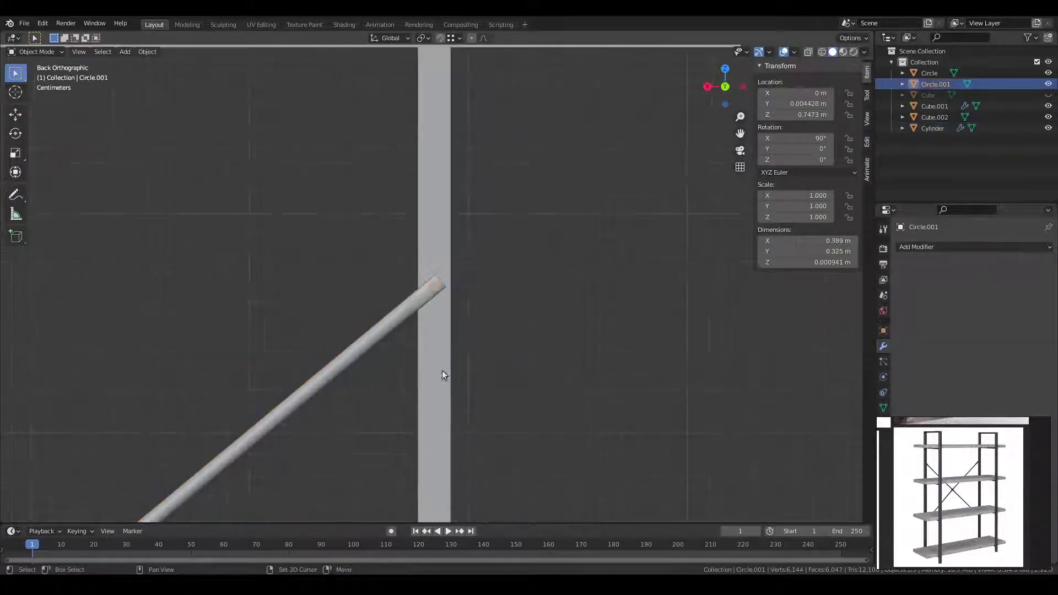
scroll(481, 266, "up", 1)
scroll(480, 265, "down", 3, "shift")
scroll(428, 201, "down", 3, "shift")
scroll(428, 201, "down", 3, "shift")
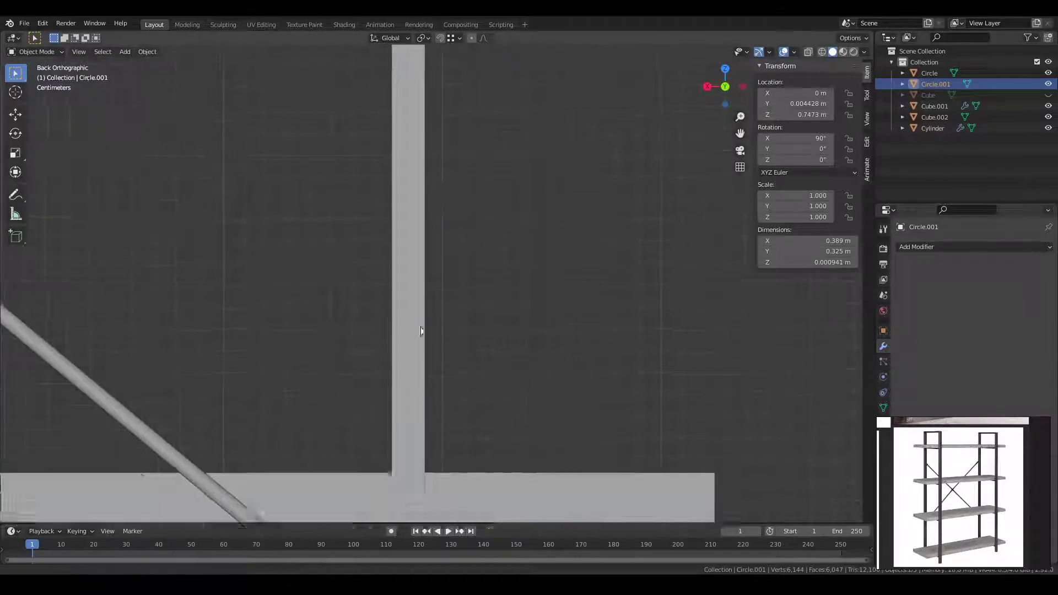
scroll(418, 197, "down", 3, "shift")
key("shift+d")
key("z")
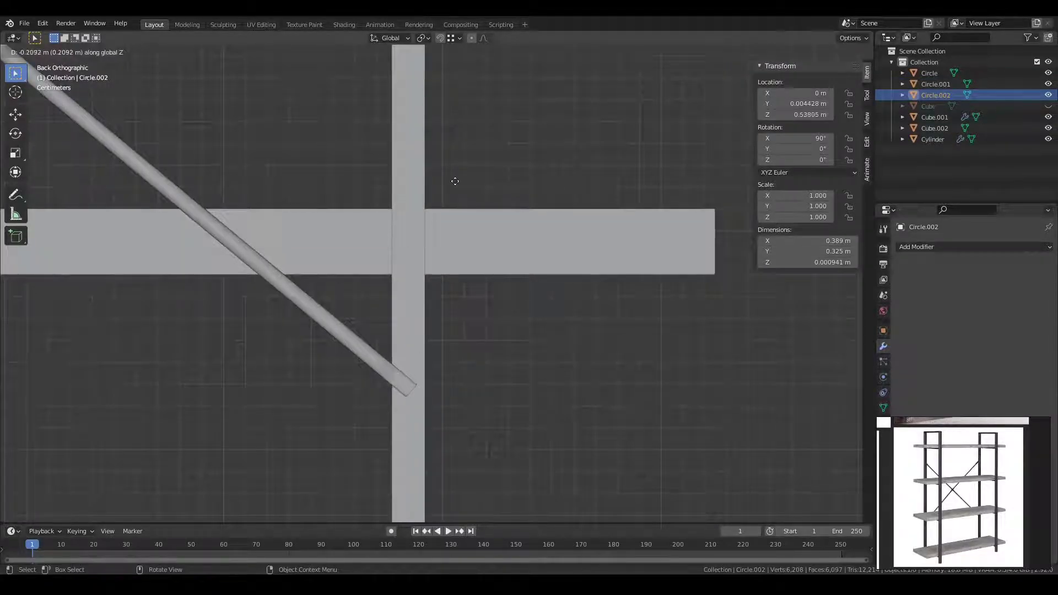
left_click(463, 212)
scroll(441, 338, "up", 5)
scroll(446, 390, "up", 4)
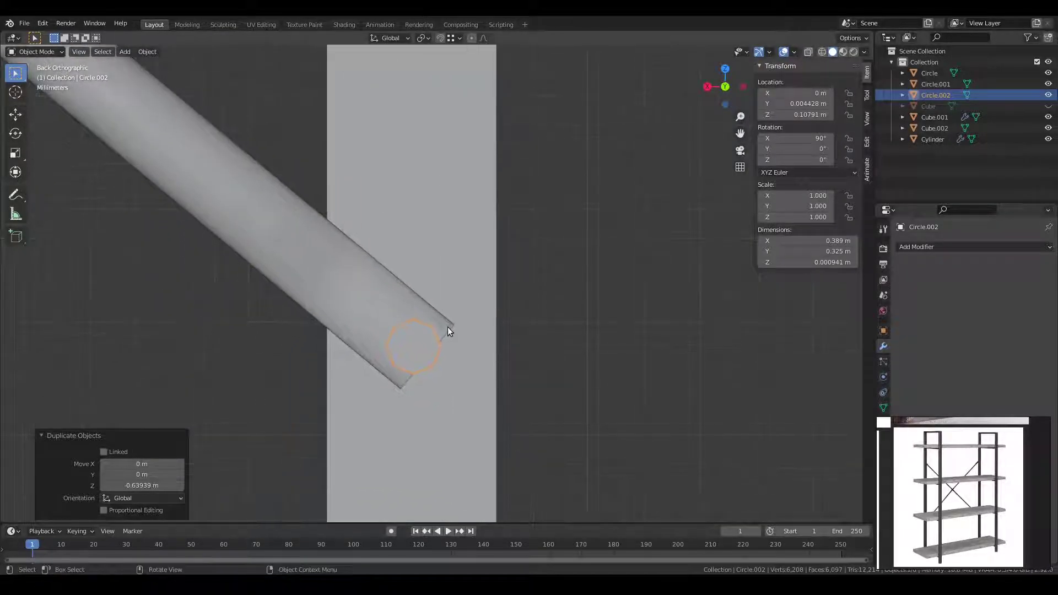
Slide the bar's lower end loop, with clamping, to line up under Circle.002.
left_click(448, 329)
key("Tab")
key("g")
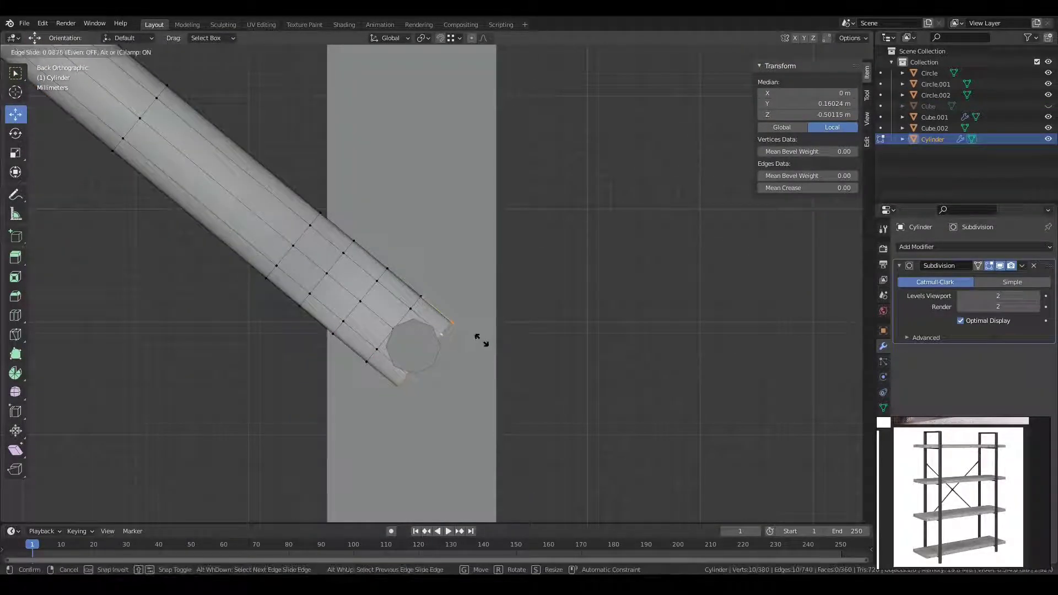
key("g")
left_click(492, 349)
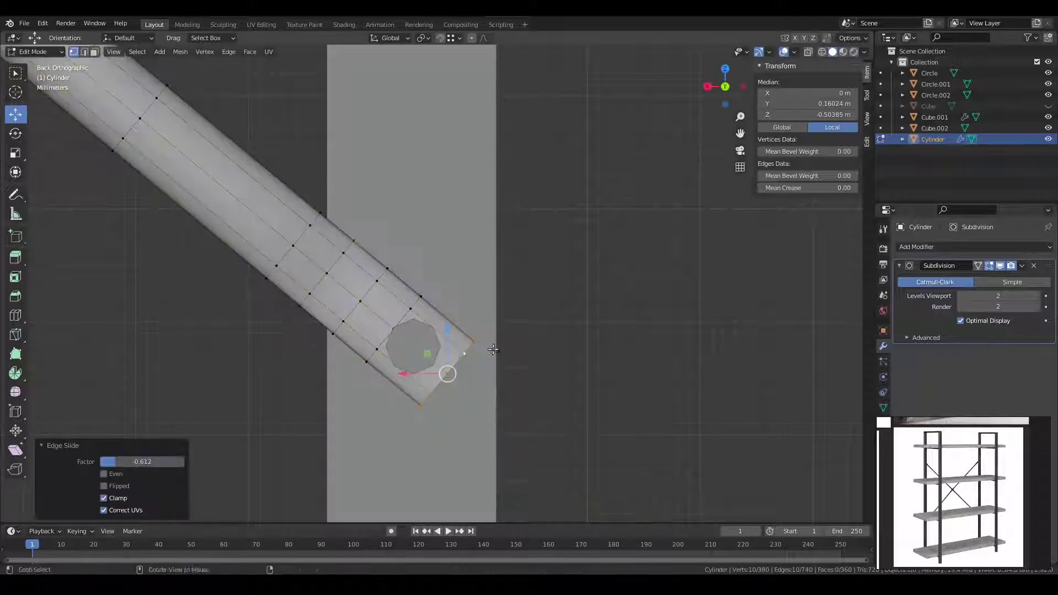
key("Tab")
Select the lower and upper end caps together.
scroll(422, 323, "down", 4)
scroll(428, 305, "down", 3)
left_click(429, 304)
scroll(452, 301, "down", 3)
scroll(453, 303, "up", 3)
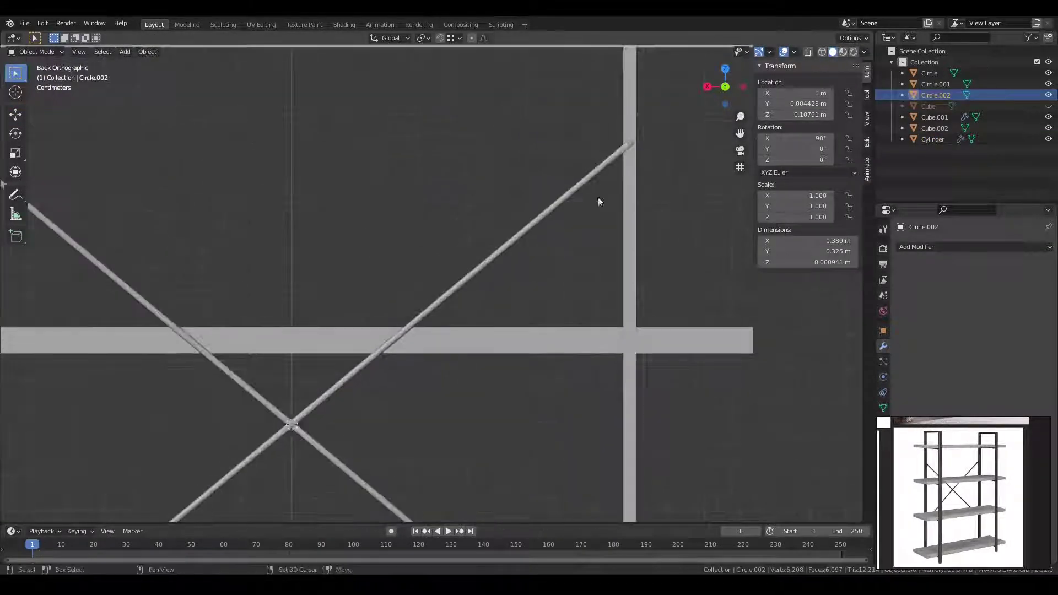
scroll(472, 309, "up", 2)
left_click(470, 289, "shift")
Duplicate the two brace end circles along X and delete the unneeded copy.
scroll(433, 369, "down", 4)
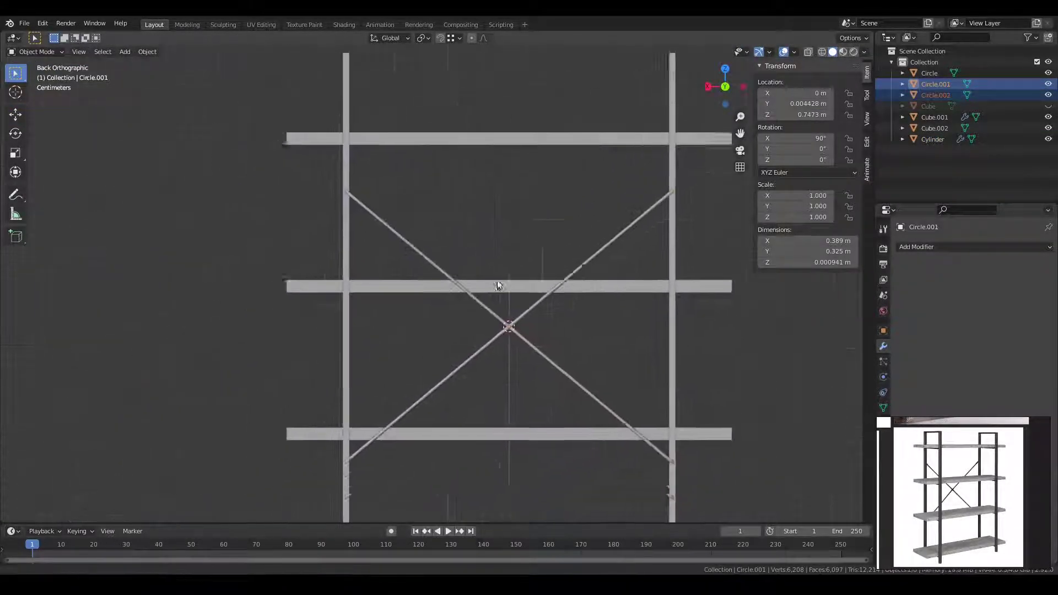
scroll(422, 423, "up", 3)
scroll(467, 360, "up", 1)
key("shift+d")
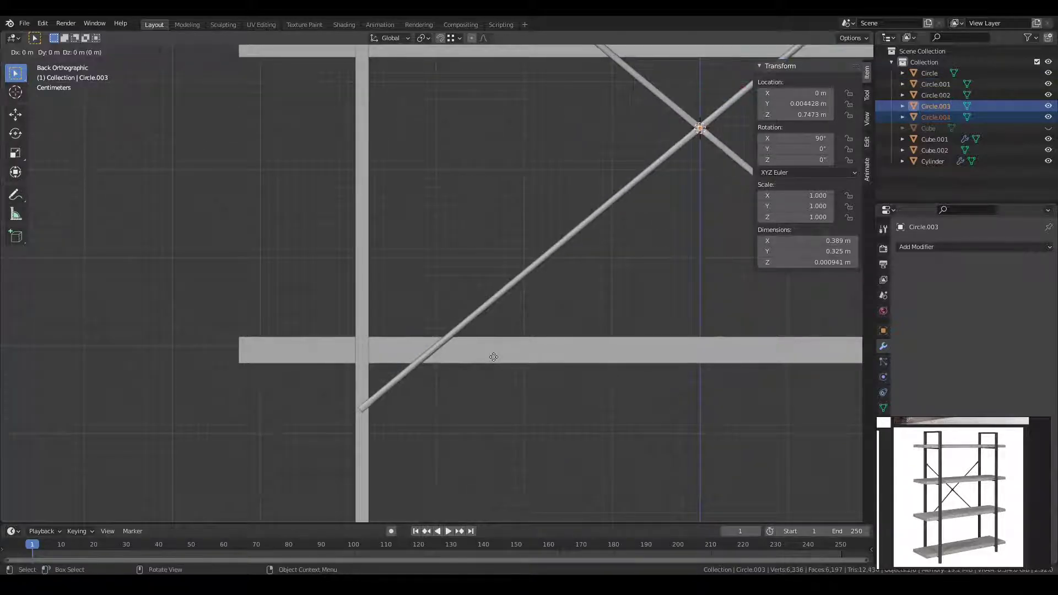
key("x")
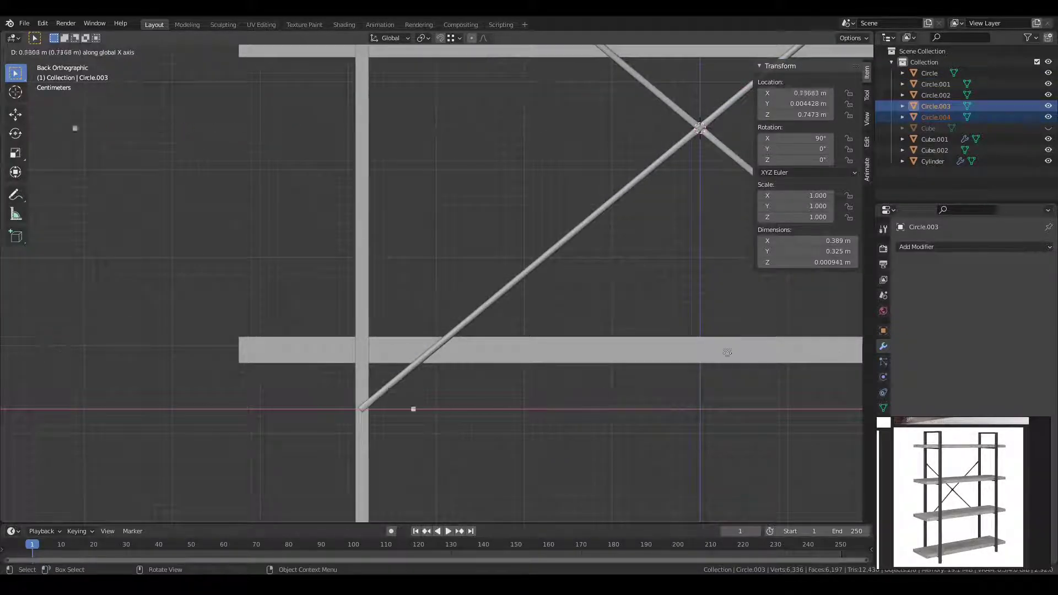
left_click(668, 346)
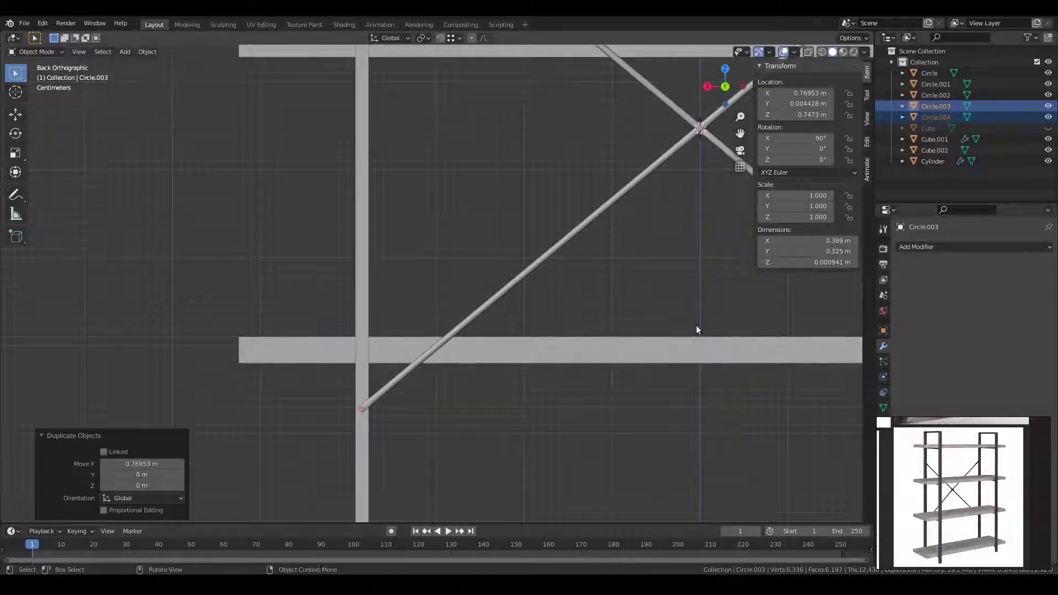
scroll(697, 328, "down", 3)
key("Delete")
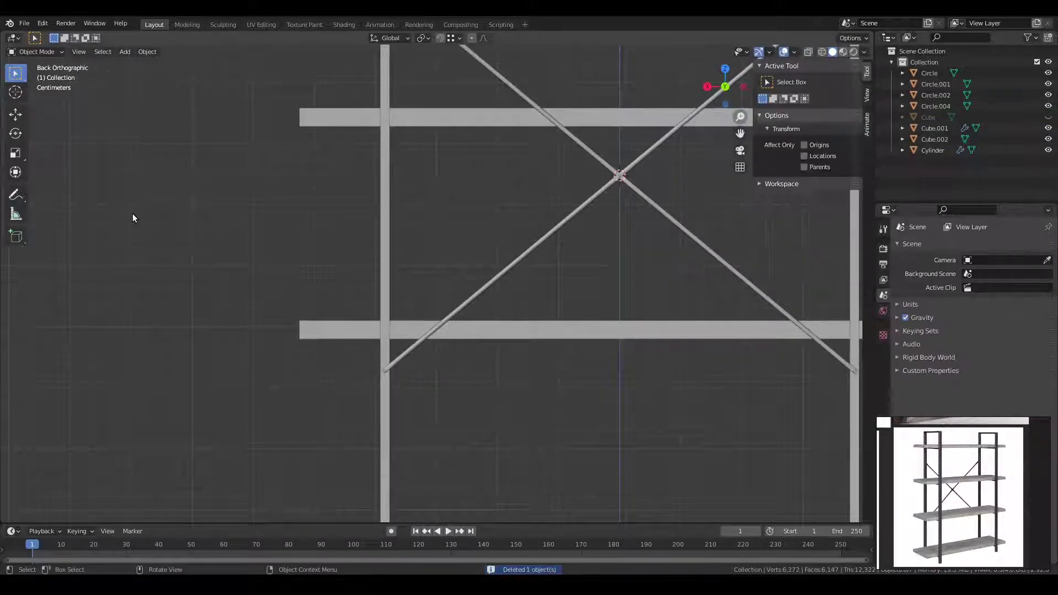
Edge-slide the first diagonal brace's end loop so the tube ends at the upright.
scroll(603, 250, "down", 3)
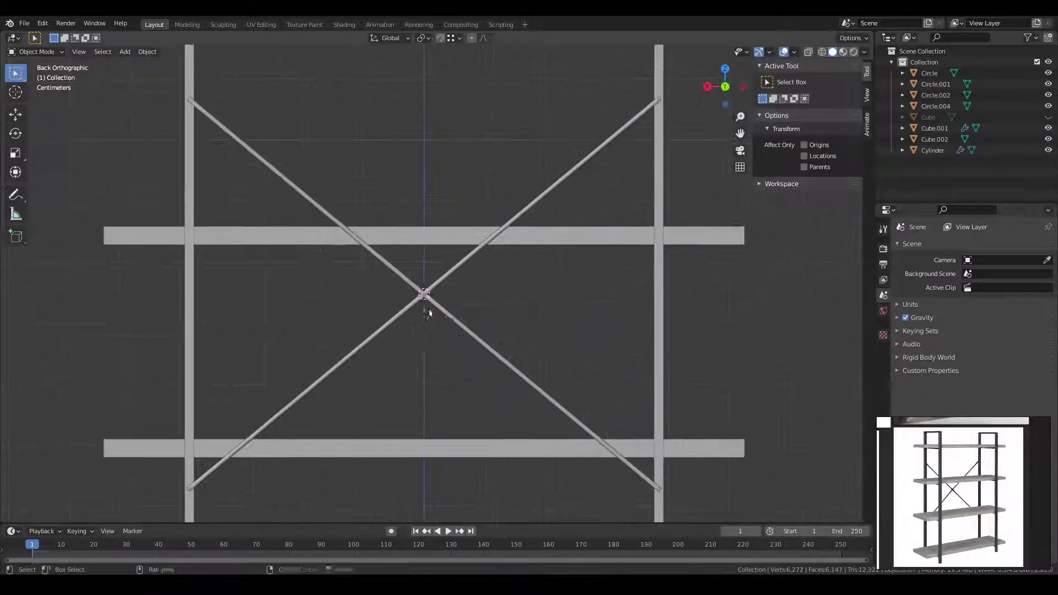
scroll(457, 312, "up", 3)
scroll(488, 213, "down", 3)
scroll(457, 389, "up", 5)
middle_click_drag(458, 389, 495, 152, "shift")
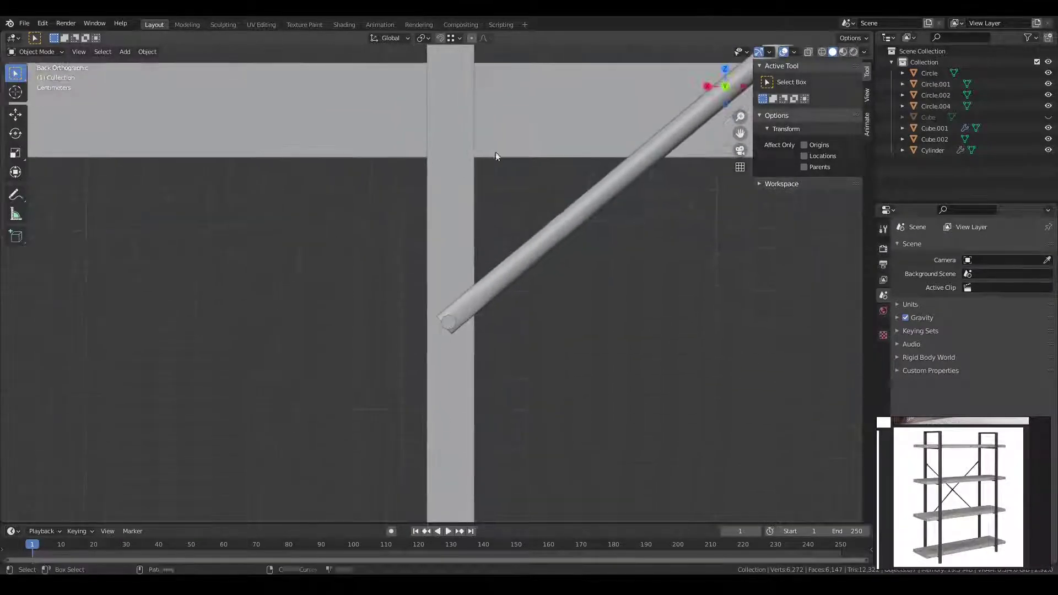
scroll(474, 395, "up", 4)
scroll(474, 395, "up", 2)
left_click(475, 395)
left_click(477, 427)
key("Tab")
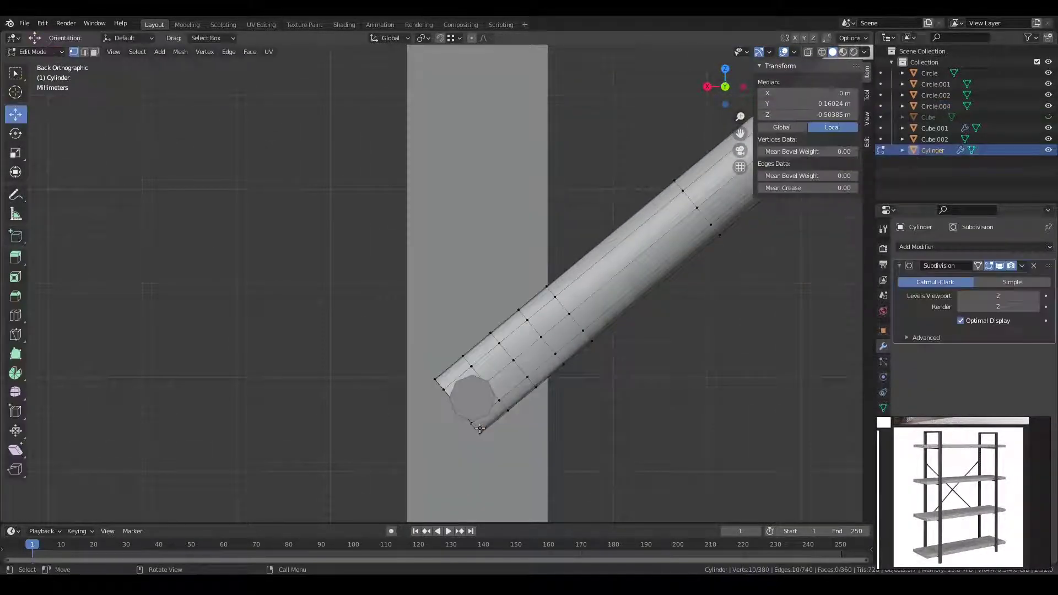
key("g")
key("g")
key("c")
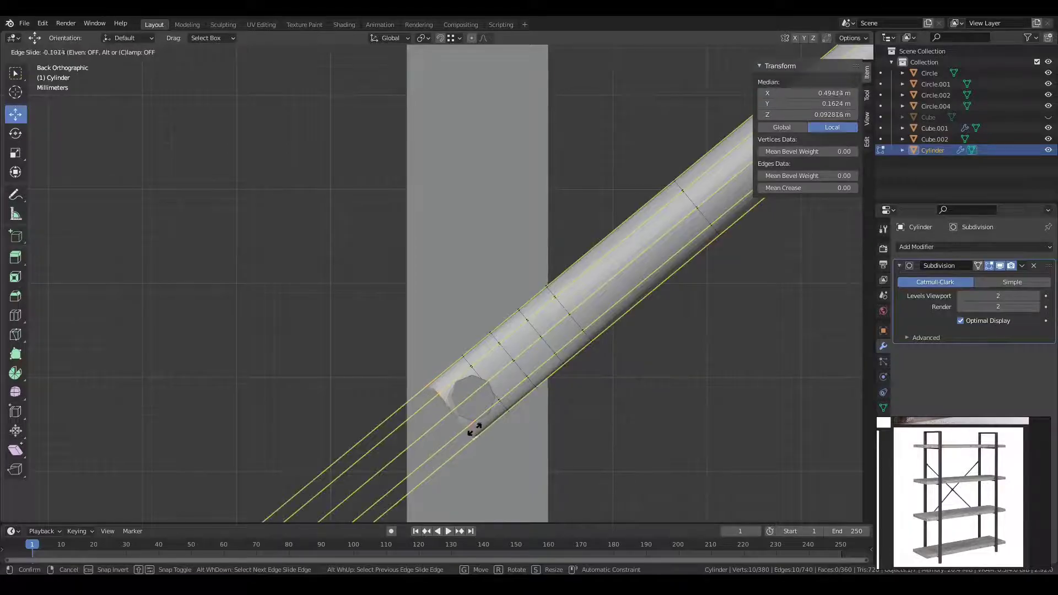
left_click(471, 433)
scroll(472, 433, "down", 5)
middle_click_drag(472, 433, 511, 419, "shift")
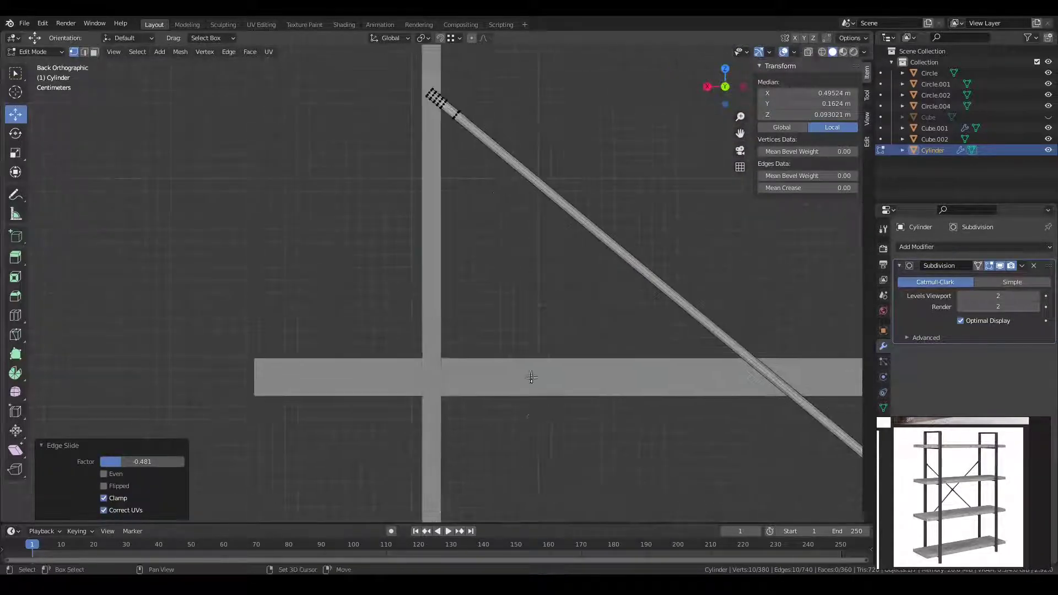
scroll(512, 419, "down", 5)
scroll(511, 419, "down", 4)
key("Tab")
scroll(571, 373, "up", 5)
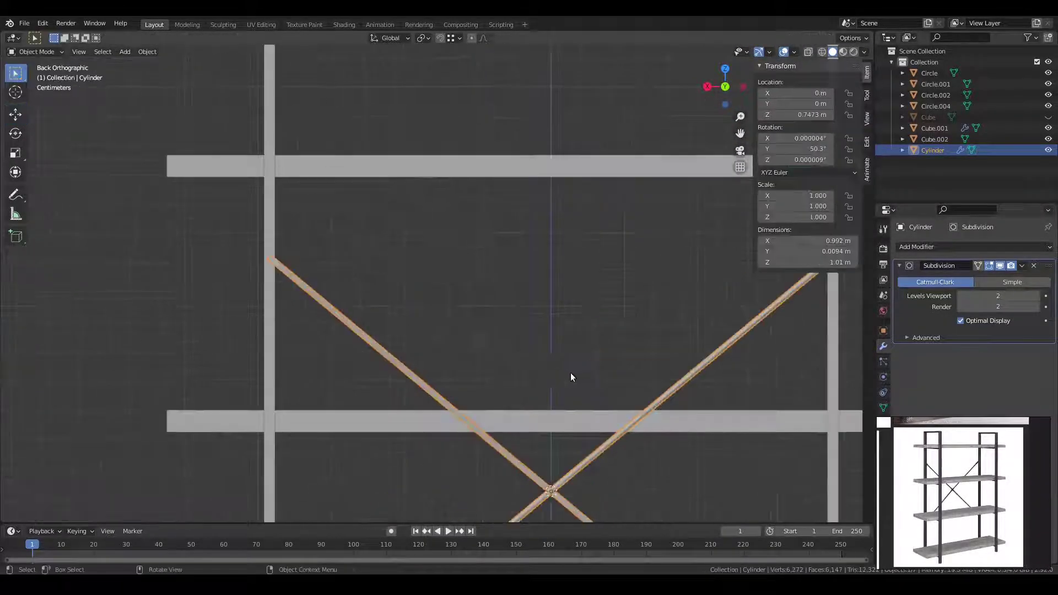
scroll(571, 372, "up", 3)
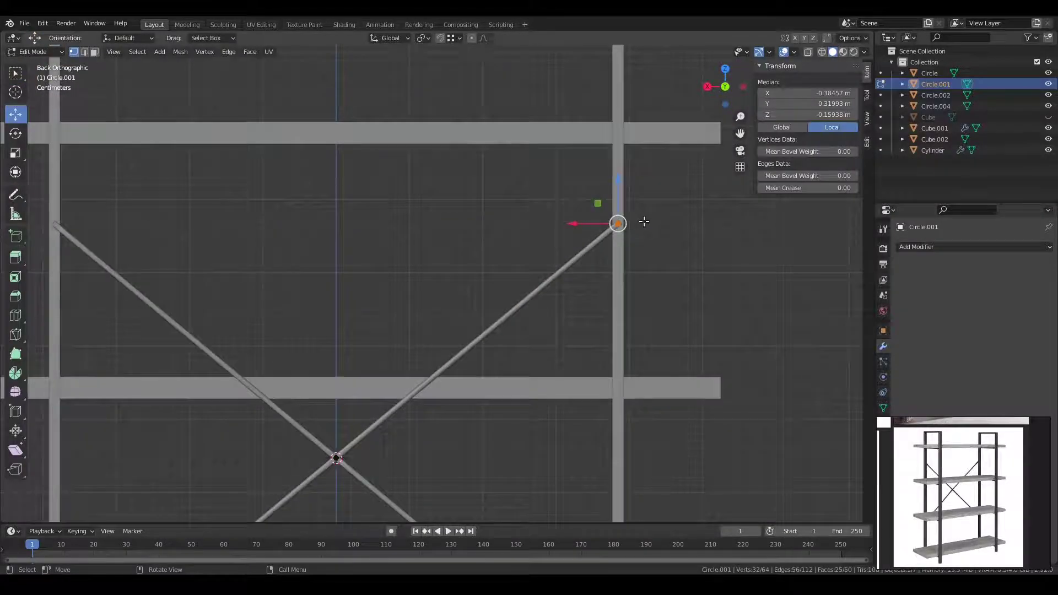
key("Tab")
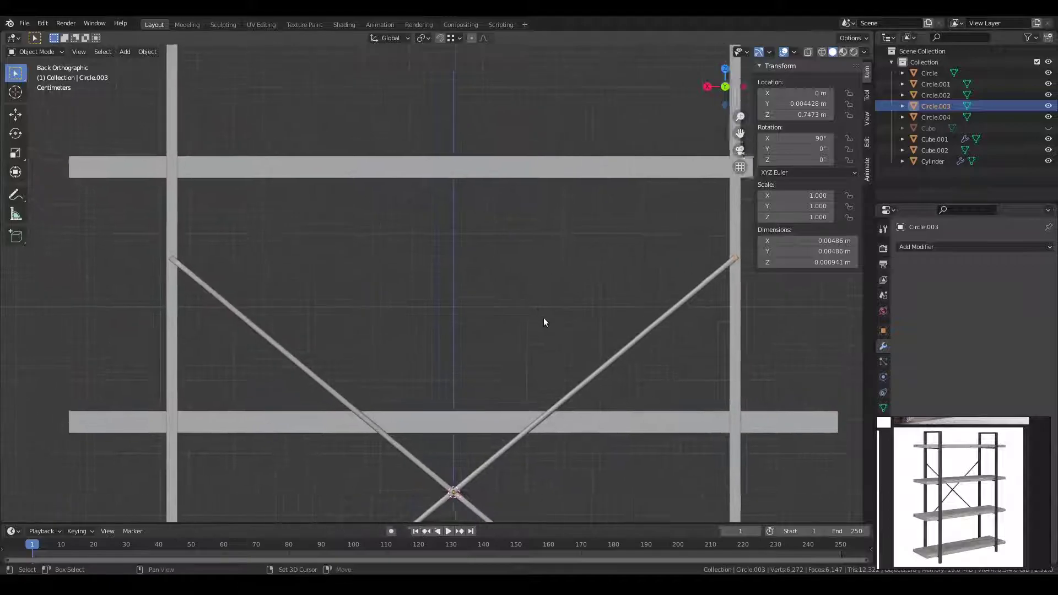
Duplicate the end circle along X to the other post and adjust its position.
key("shift+d")
key("x")
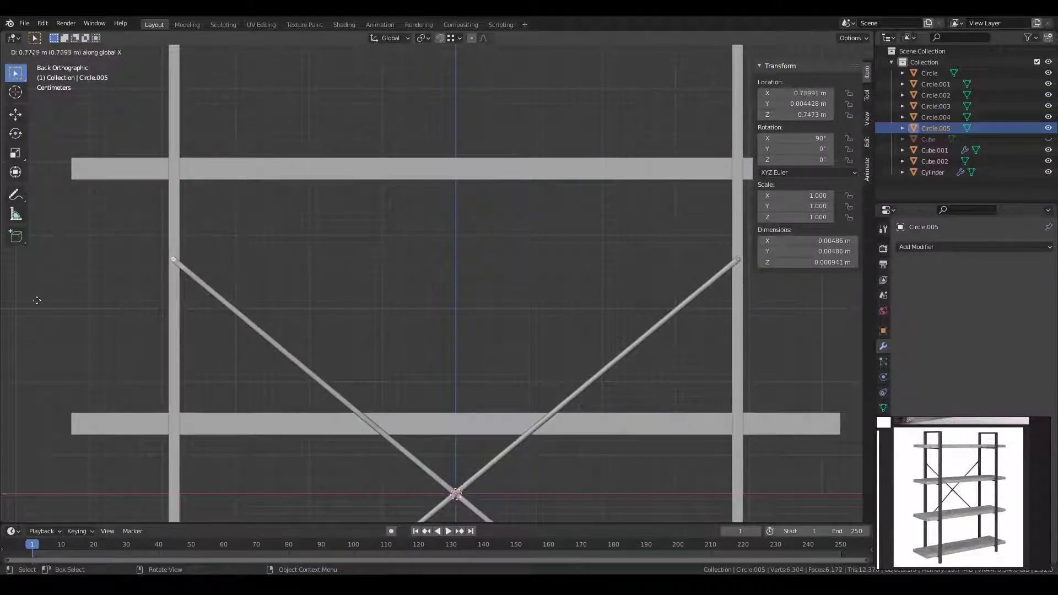
left_click(94, 288)
key("KP_Decimal")
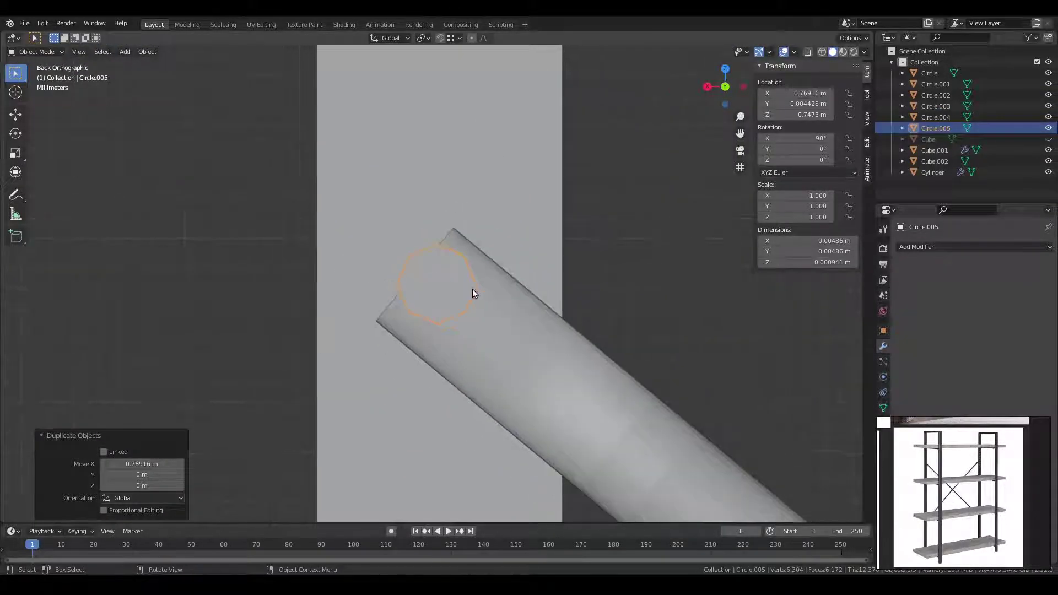
key("g")
key("x")
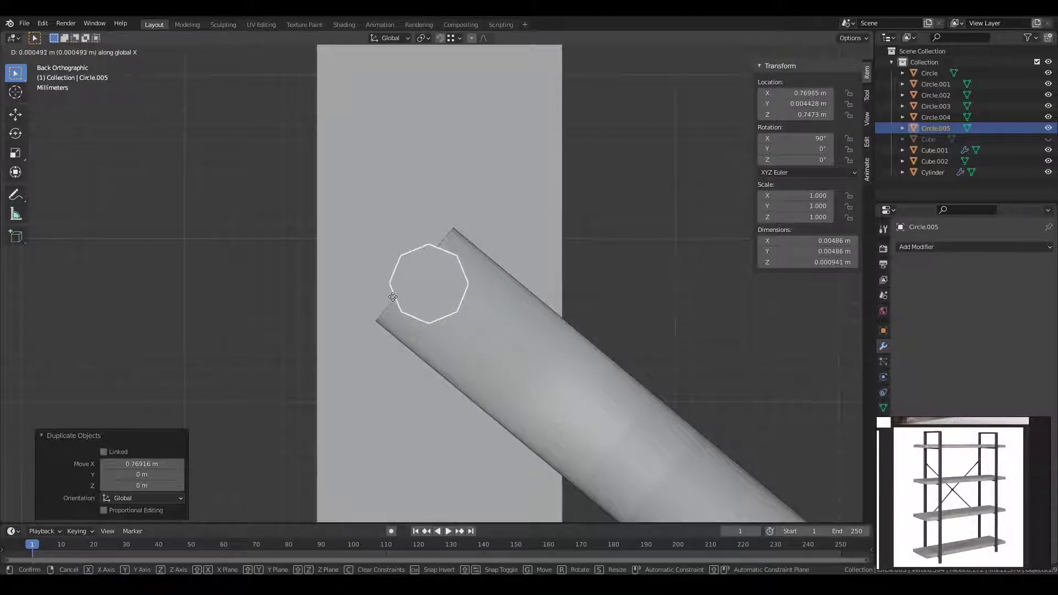
left_click(392, 298)
Edge-slide the other brace's end loop toward the new end circle.
left_click(386, 311)
key("Tab")
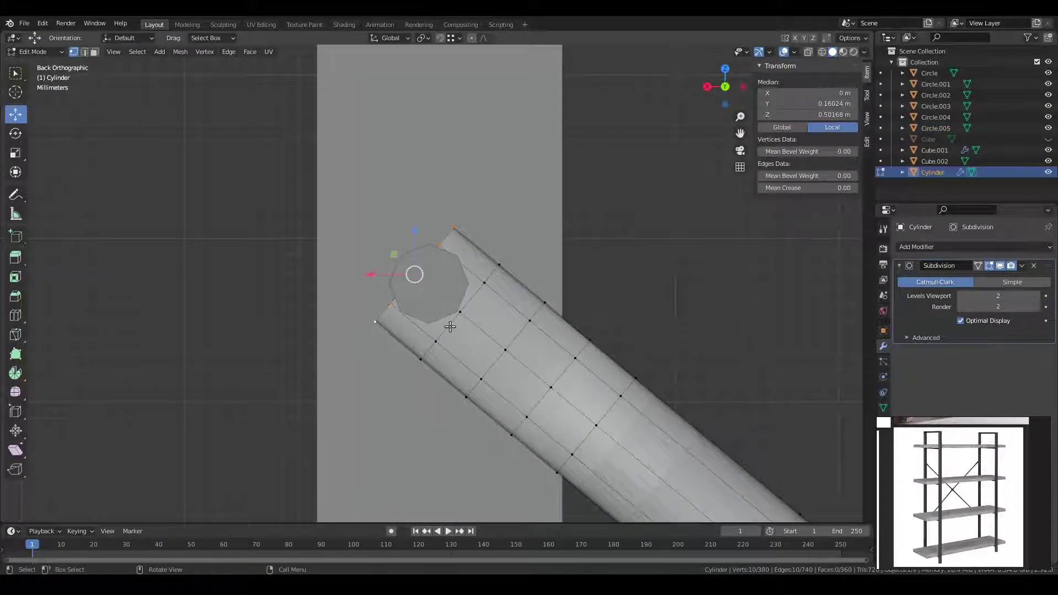
key("g")
key("g")
left_click(452, 317)
scroll(452, 313, "down", 5)
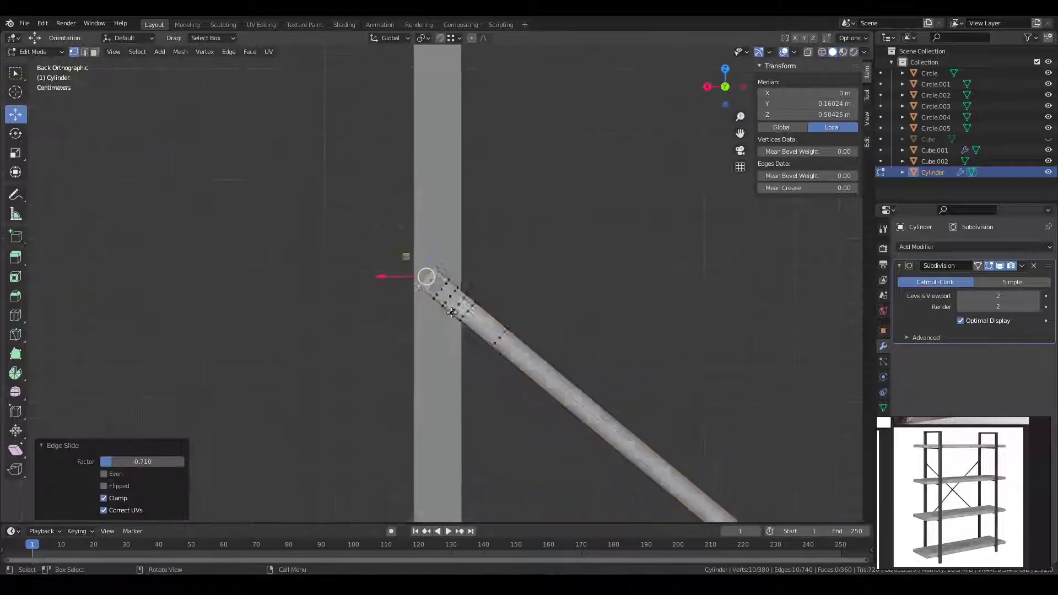
key("Tab")
mouse_move(452, 313)
middle_mouse_down()
mouse_move(507, 348)
mouse_move(598, 380)
middle_mouse_up()
Move the new end circle along Y to sit on the brace end.
left_click(439, 286)
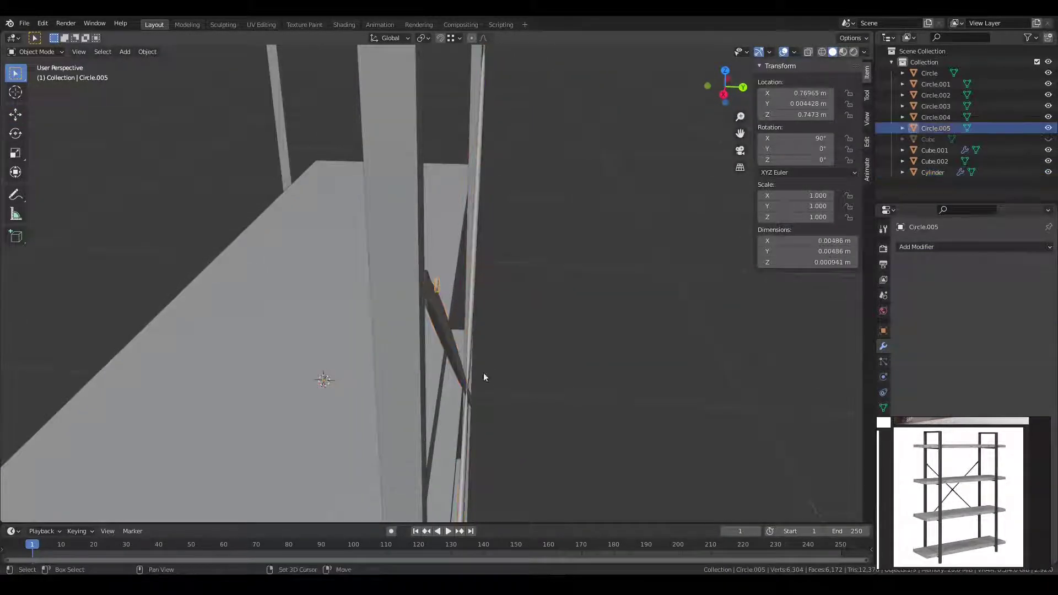
mouse_move(484, 377)
middle_mouse_down()
mouse_move(470, 252)
mouse_move(399, 478)
mouse_move(437, 277)
mouse_move(433, 447)
mouse_move(530, 250)
mouse_move(429, 226)
mouse_move(454, 343)
mouse_move(446, 392)
middle_mouse_up()
scroll(399, 474, "up", 3)
scroll(442, 368, "up", 4)
scroll(360, 404, "up", 3)
mouse_move(360, 403)
middle_mouse_down()
mouse_move(419, 358)
mouse_move(454, 389)
middle_mouse_up()
key("g")
key("y")
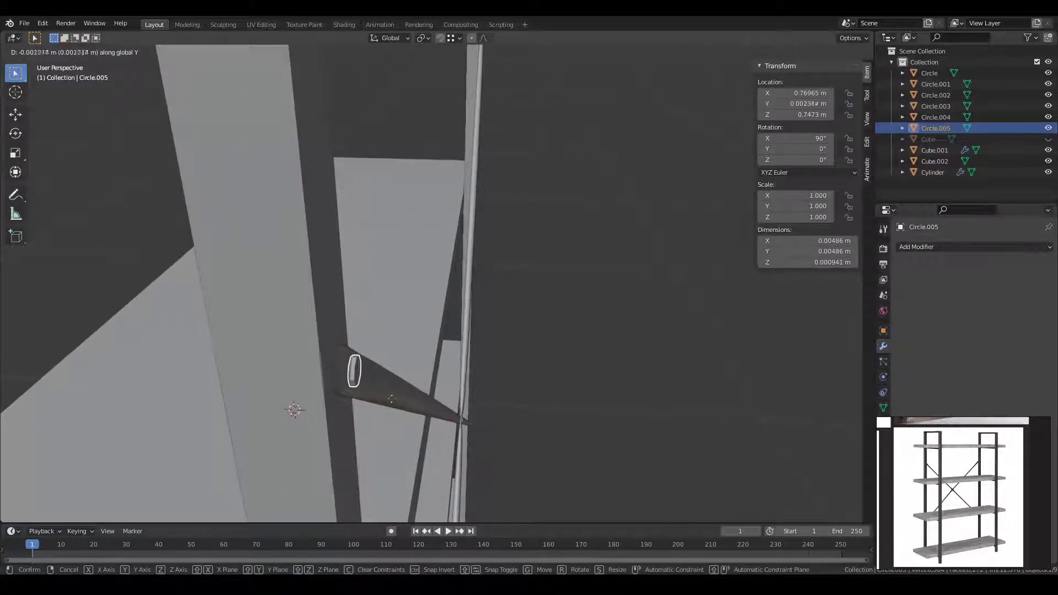
left_click(399, 398)
Move the circle at the opposite brace end along Y into place.
mouse_move(399, 397)
middle_mouse_down()
mouse_move(442, 386)
mouse_move(468, 410)
mouse_move(499, 371)
middle_mouse_up()
scroll(68, 298, "up", 3)
mouse_move(68, 298)
middle_mouse_down()
mouse_move(58, 336)
mouse_move(535, 362)
mouse_move(655, 382)
mouse_move(584, 408)
mouse_move(458, 413)
mouse_move(438, 391)
middle_mouse_up()
left_click(655, 382)
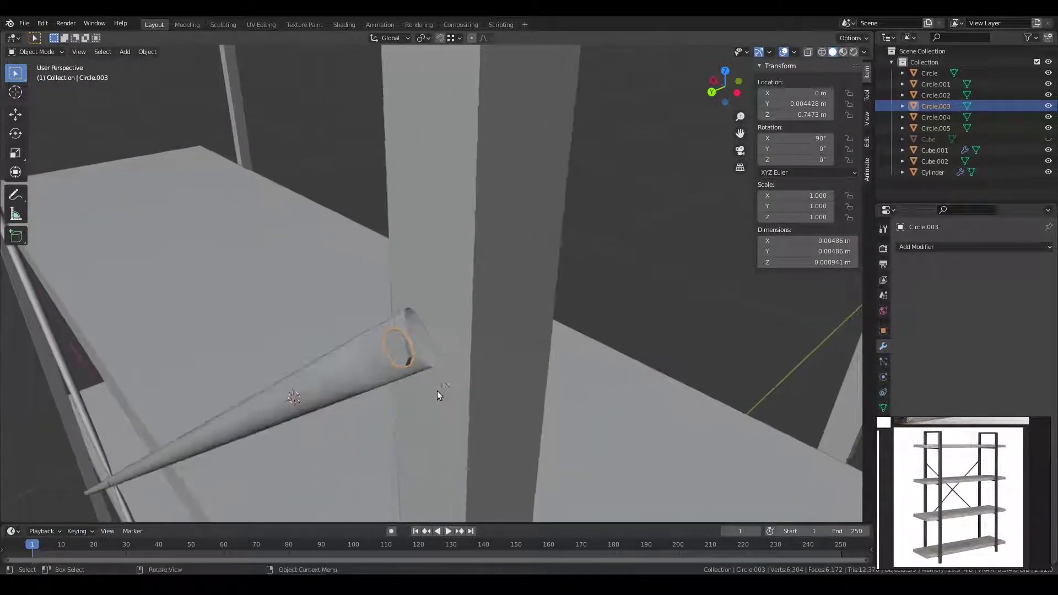
key("g")
key("y")
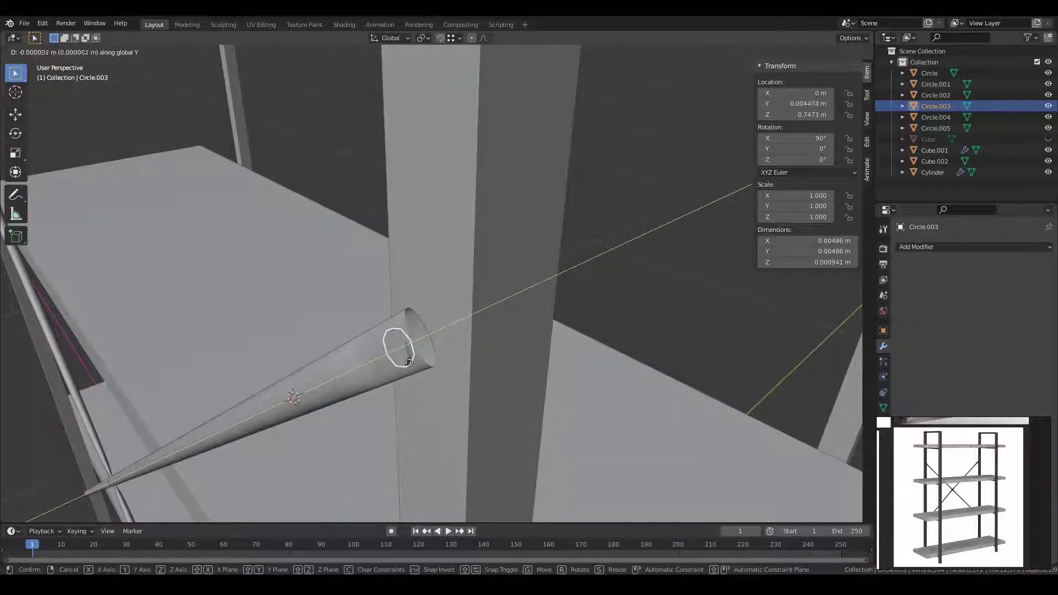
left_click(406, 365)
Move the lower brace-end circle along Y to its final depth.
scroll(406, 384, "down", 3)
mouse_move(407, 385)
middle_mouse_down()
mouse_move(428, 303)
mouse_move(411, 445)
mouse_move(387, 235)
middle_mouse_up()
left_click(399, 342)
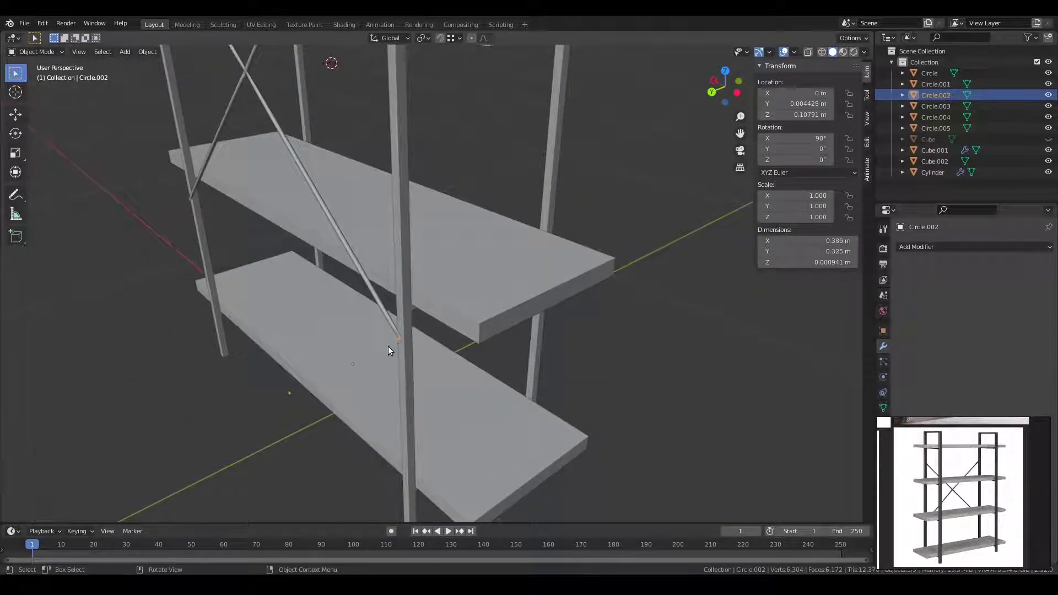
scroll(388, 347, "up", 4)
mouse_move(388, 346)
middle_mouse_down("shift")
mouse_move(624, 267)
mouse_move(441, 309)
middle_mouse_up("shift")
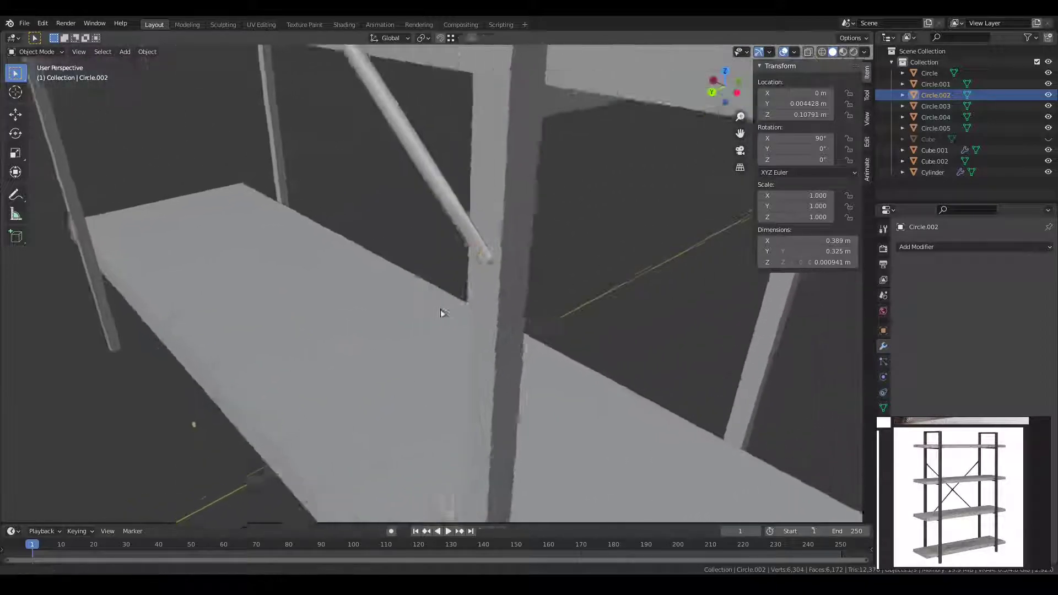
scroll(437, 331, "up", 4)
key("g")
key("y")
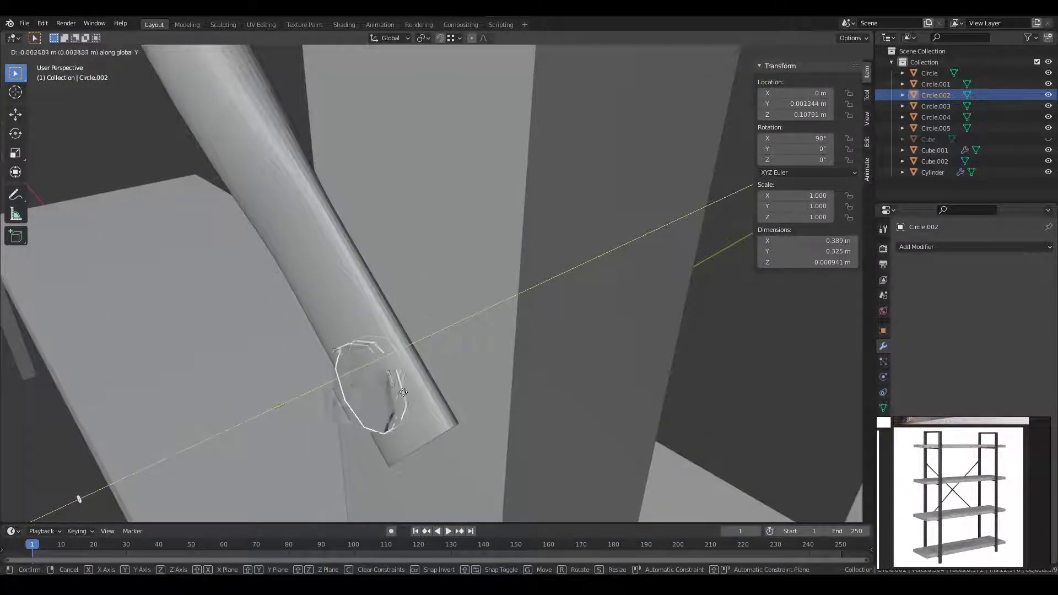
left_click(401, 396)
Delete the stray vertices from the lower end circle in see-through view.
scroll(235, 418, "down", 5)
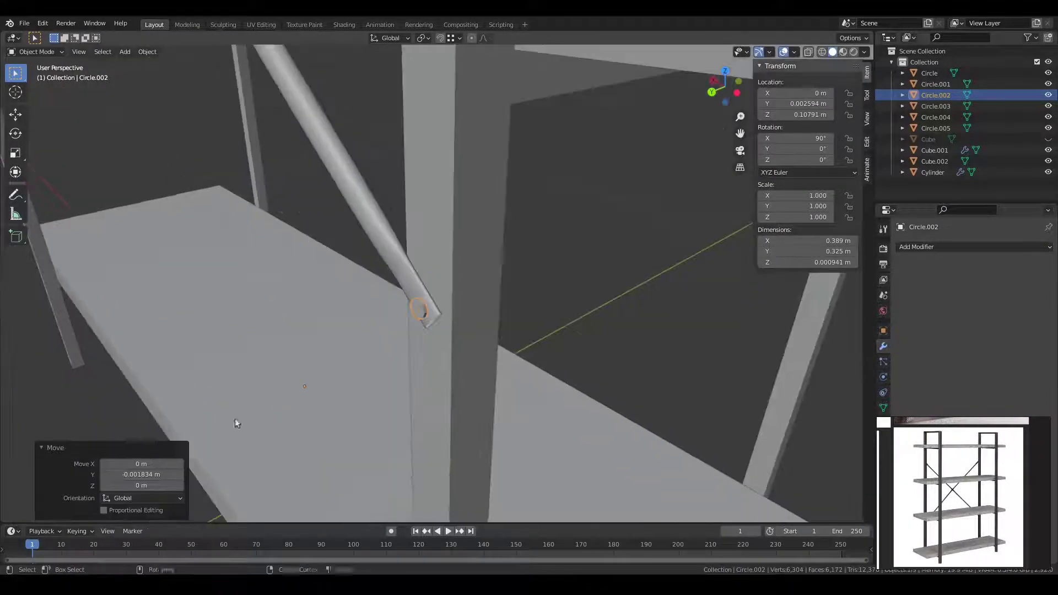
middle_click_drag(234, 418, 310, 417)
key("Tab")
key("shift+z")
key("shift+z")
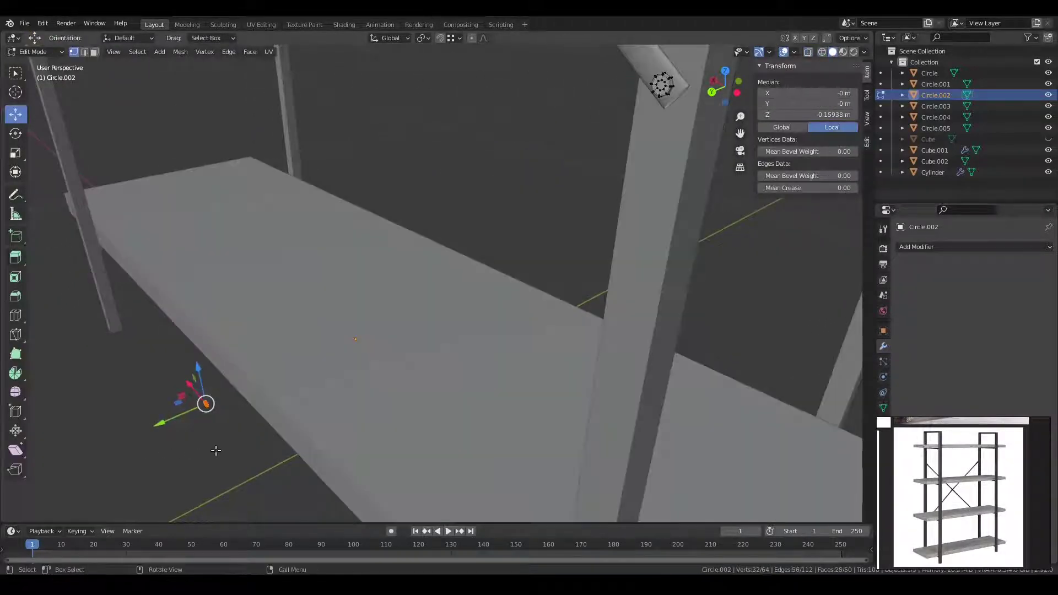
key("x")
left_click(213, 439)
key("Tab")
mouse_move(279, 421)
middle_mouse_down()
mouse_move(392, 393)
mouse_move(501, 435)
mouse_move(435, 308)
mouse_move(607, 297)
mouse_move(486, 367)
mouse_move(499, 425)
mouse_move(474, 374)
mouse_move(464, 420)
middle_mouse_up()
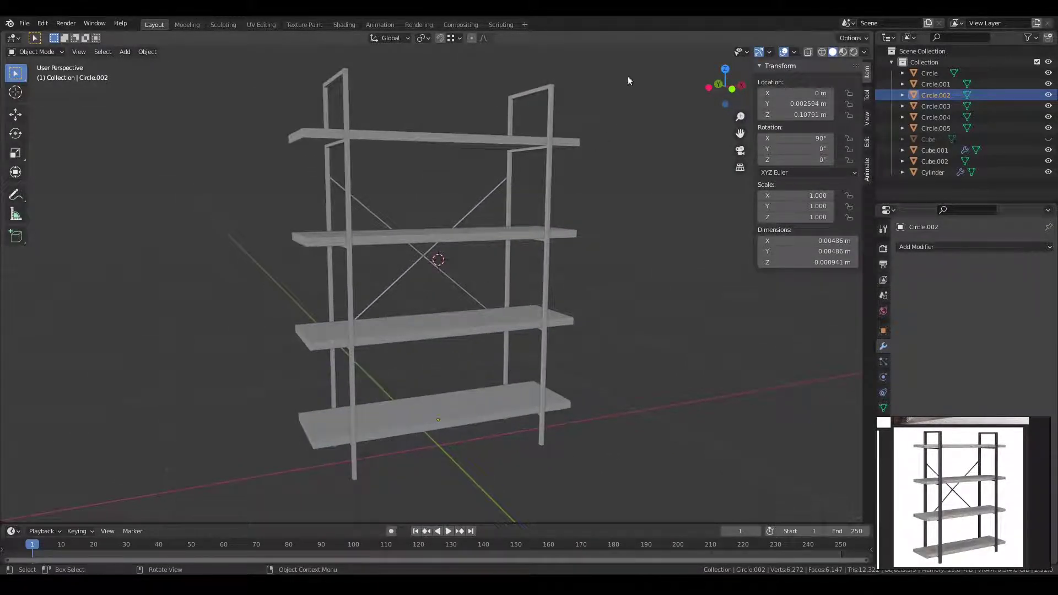
Shade all bookshelf parts smooth and select the shelf boards.
left_click_drag(631, 62, 210, 494)
right_click(382, 426)
left_click(381, 382)
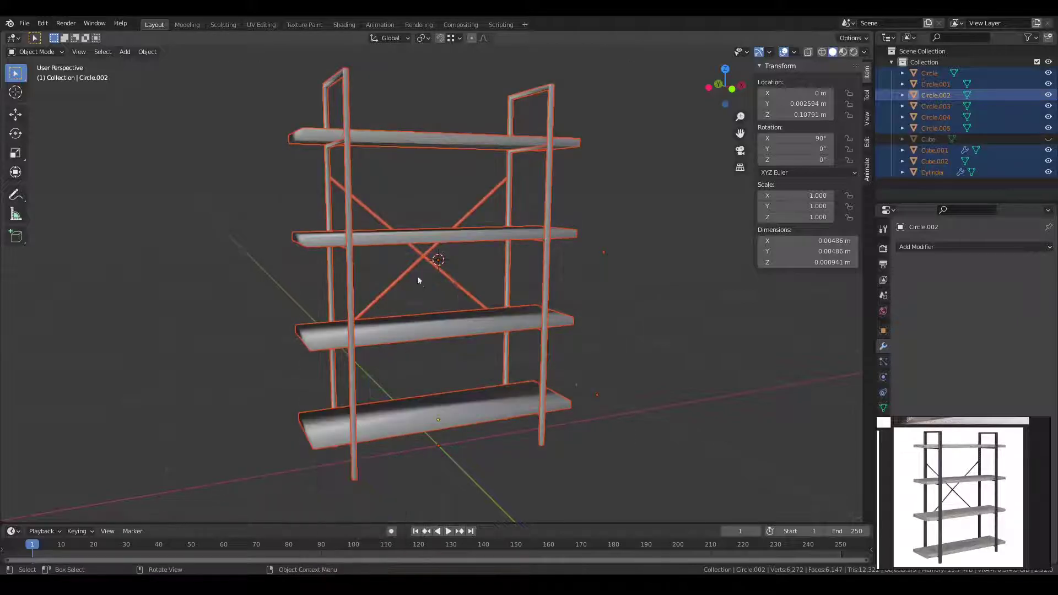
mouse_move(418, 280)
middle_mouse_down()
mouse_move(435, 276)
mouse_move(485, 346)
middle_mouse_up()
left_click(441, 286)
scroll(466, 293, "up", 5)
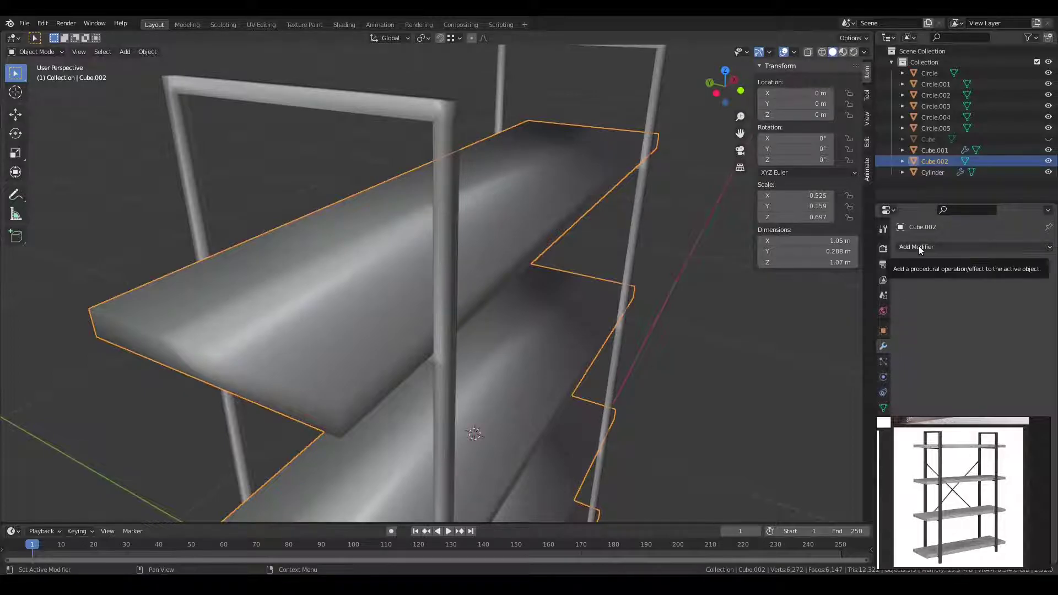
Apply the scale of the bookshelf objects.
left_click(918, 248)
scroll(554, 333, "down", 3)
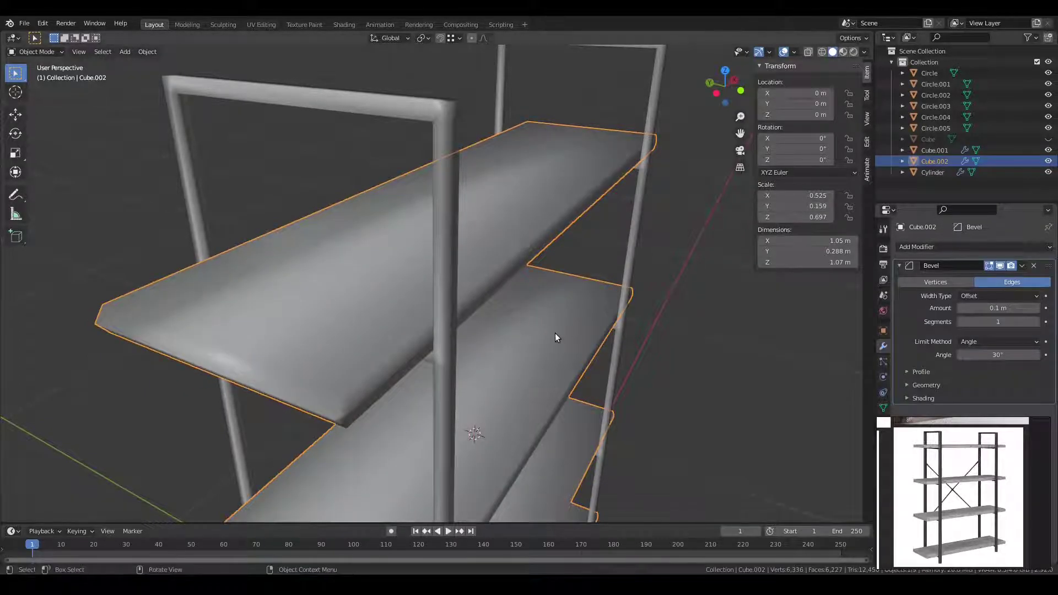
scroll(554, 332, "down", 5)
left_click_drag(414, 168, 580, 424)
key("ctrl+a")
left_click(546, 463)
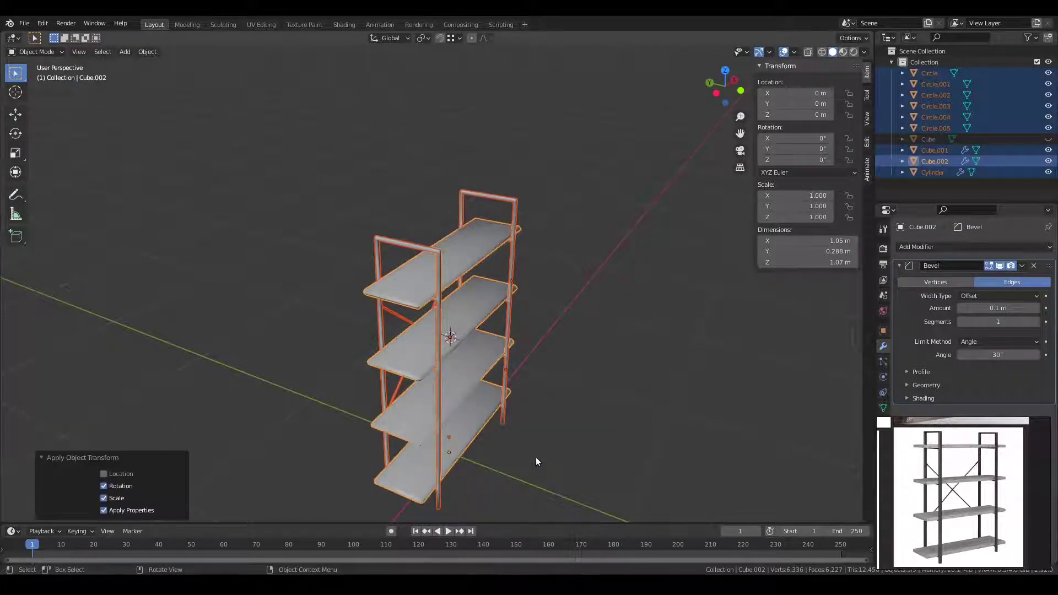
scroll(474, 427, "up", 6)
Give the shelves' bevel 1 mm amount, 4 segments and Harden Normals.
left_click(406, 391)
left_click(991, 309)
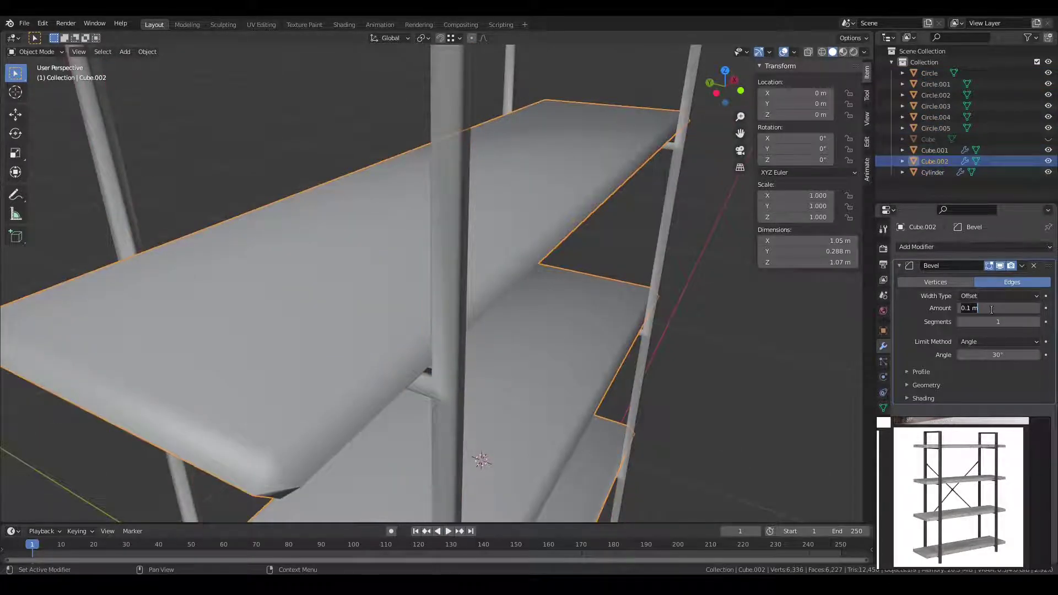
key("Return")
left_click(1037, 323)
left_click(1037, 323)
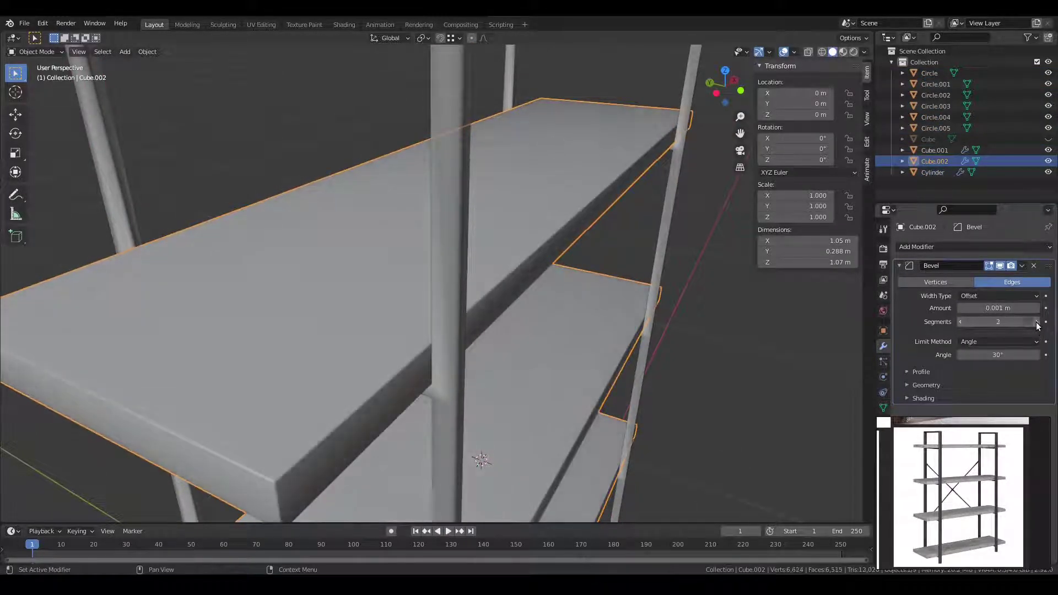
left_click(926, 398)
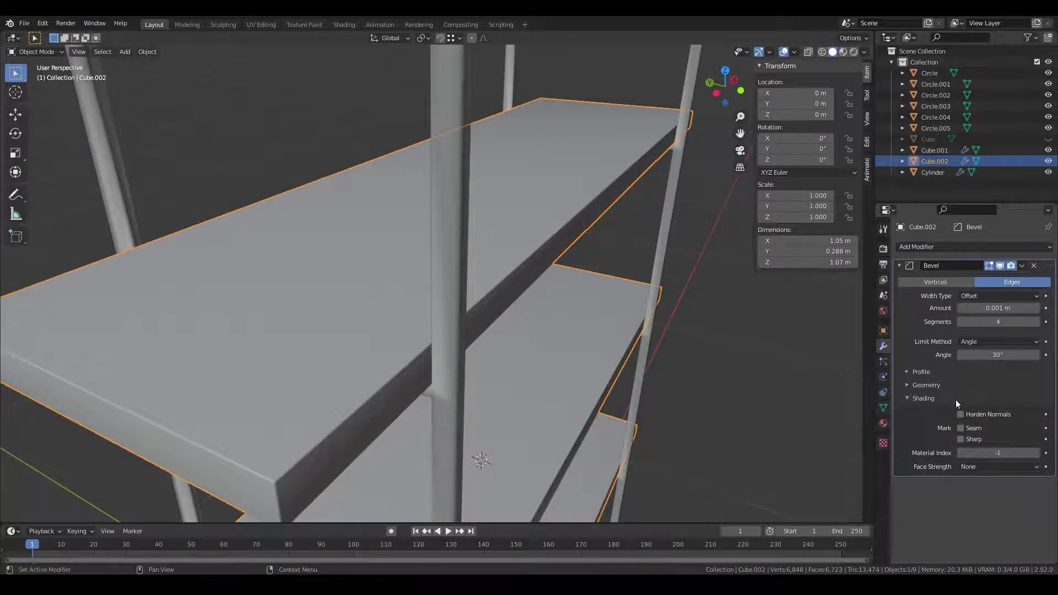
left_click(962, 414)
Enable Auto Smooth in the shelf mesh's normals settings.
left_click(885, 408)
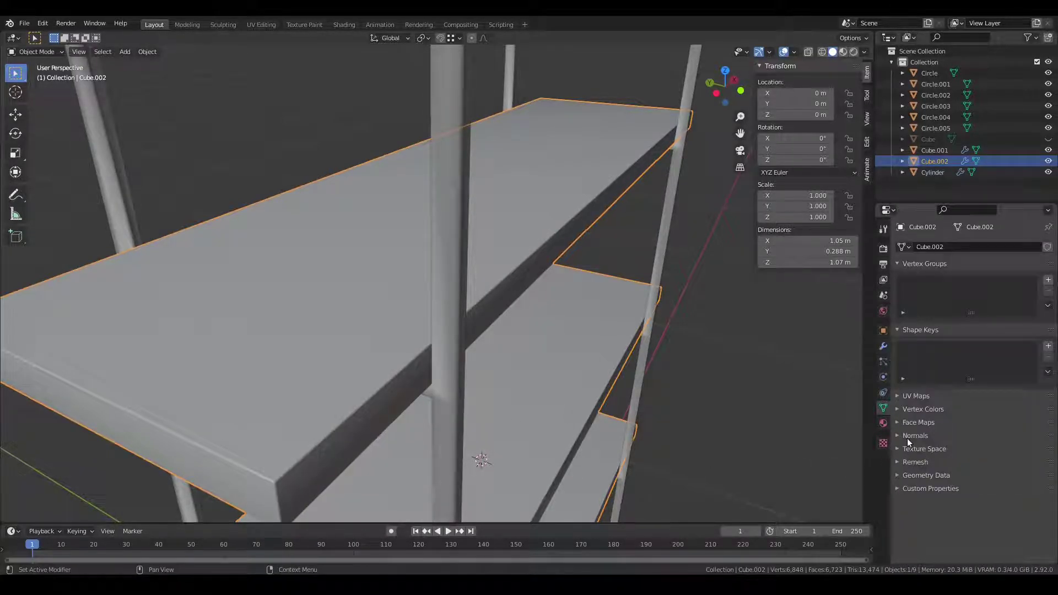
left_click(915, 436)
left_click(960, 452)
scroll(597, 362, "down", 5)
mouse_move(598, 361)
middle_mouse_down()
mouse_move(540, 316)
mouse_move(543, 372)
mouse_move(550, 274)
mouse_move(496, 338)
mouse_move(563, 361)
mouse_move(565, 351)
middle_mouse_up()
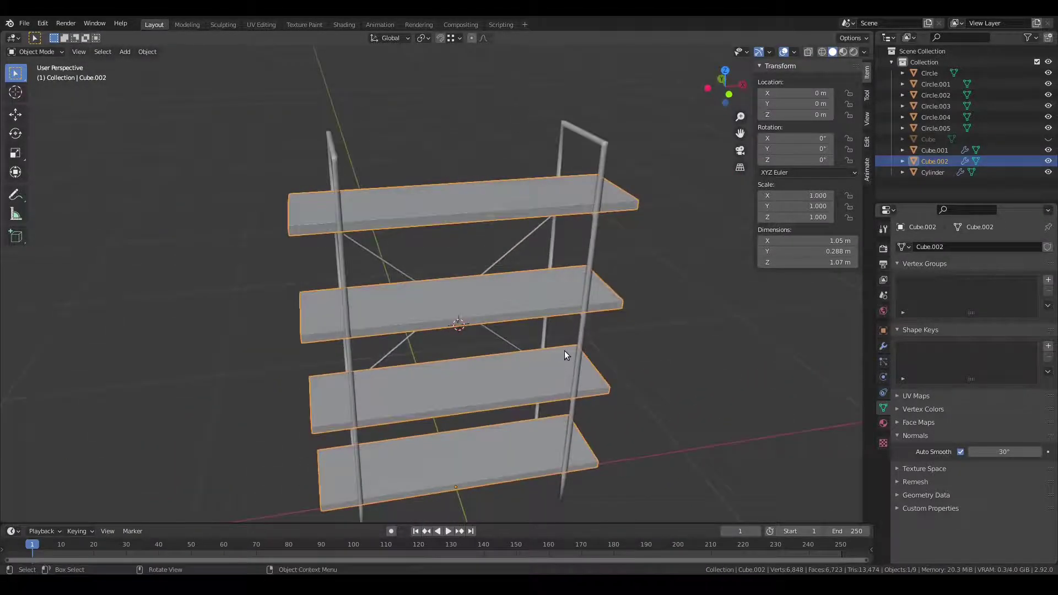
Hide the shelves and apply the ladder frames' Mirror modifier.
key("h")
mouse_move(513, 327)
middle_mouse_down()
mouse_move(542, 333)
mouse_move(489, 309)
middle_mouse_up()
scroll(488, 310, "up", 3)
scroll(511, 225, "down", 3)
left_click(454, 300)
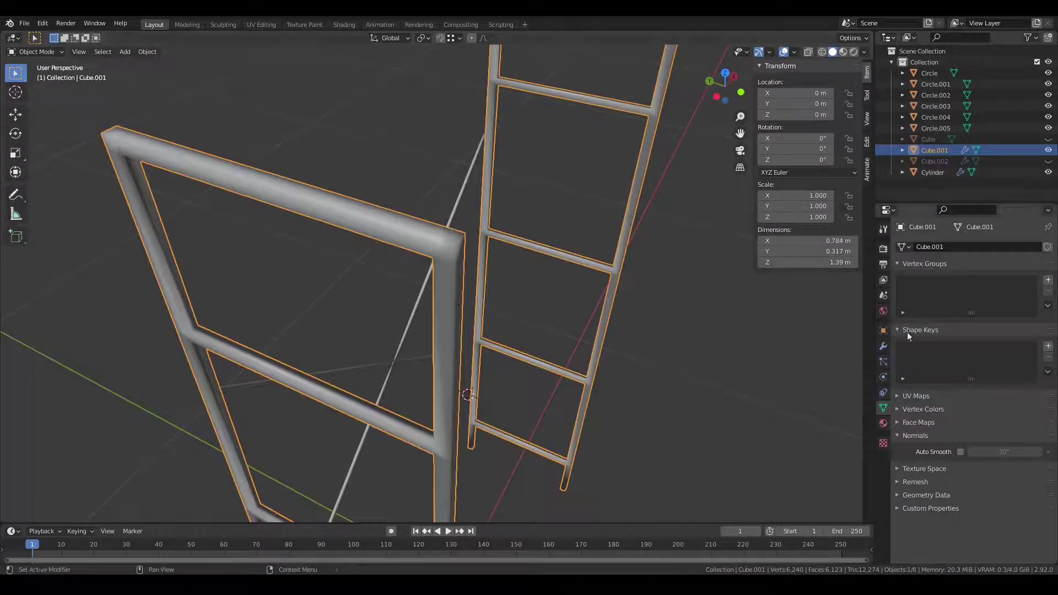
left_click(884, 346)
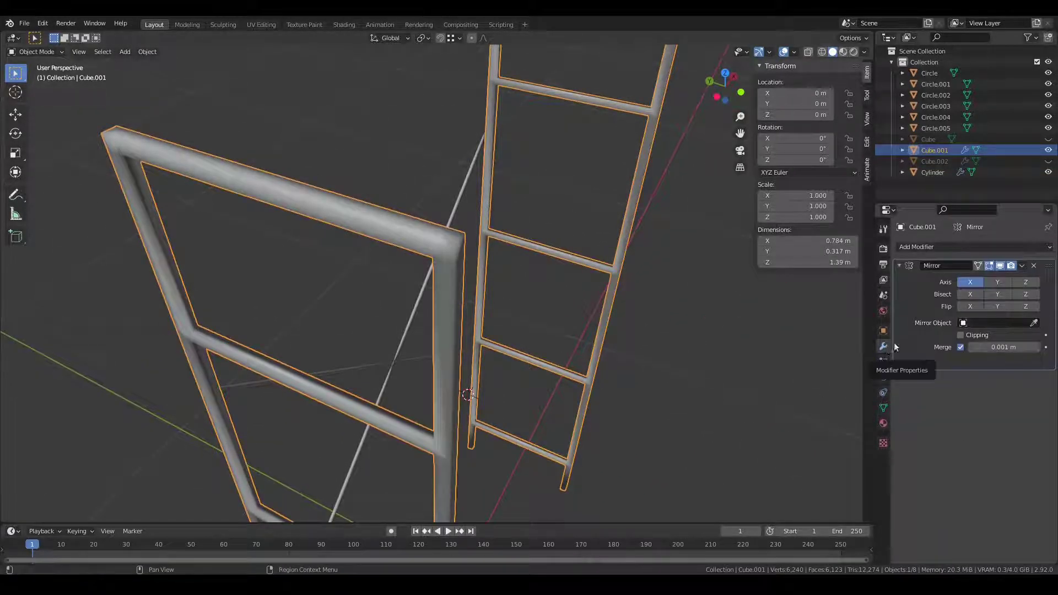
left_click(1023, 266)
left_click(997, 285)
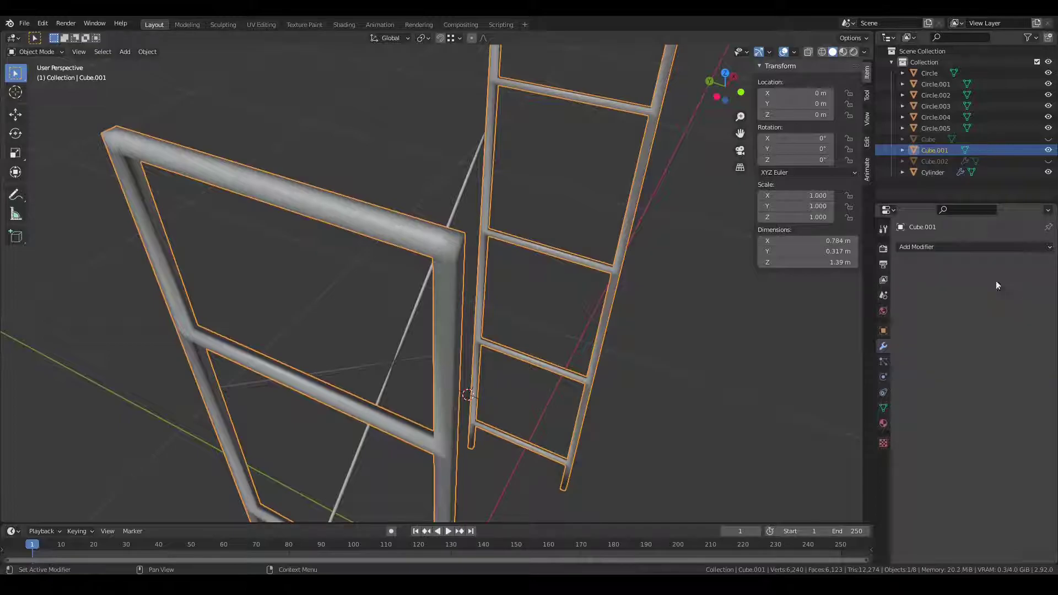
Add a 1 mm, 4-segment Bevel with Harden Normals to the frames.
left_click(936, 246)
left_click(821, 291)
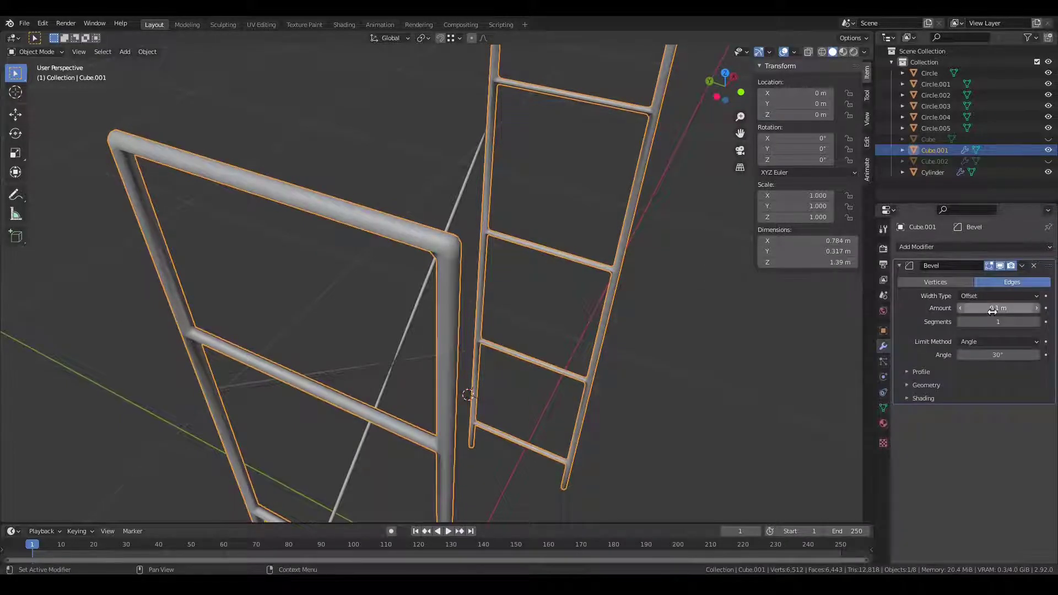
left_click(993, 309)
key("Return")
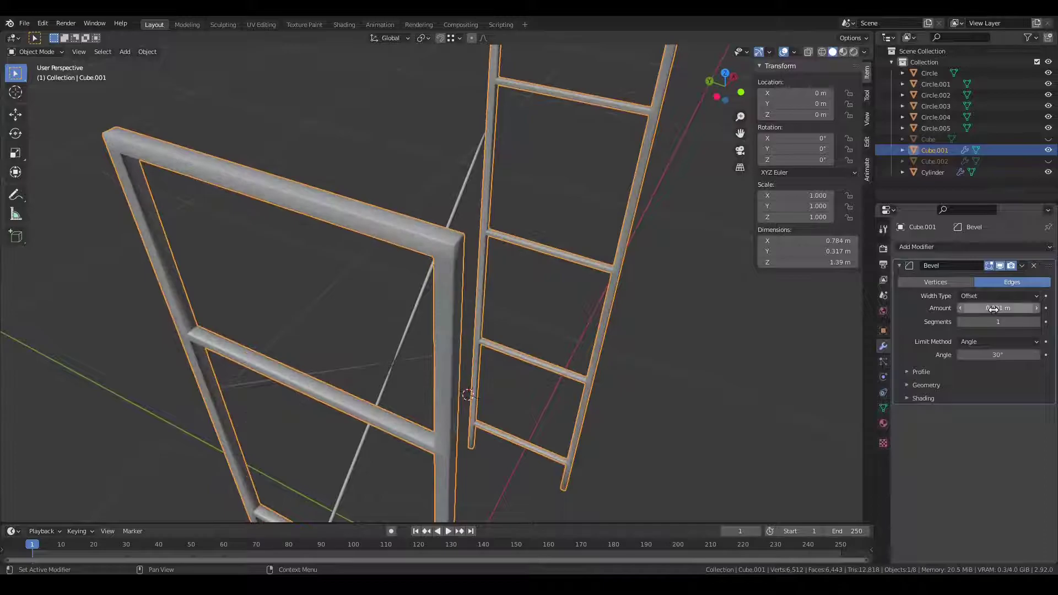
left_click(1038, 323)
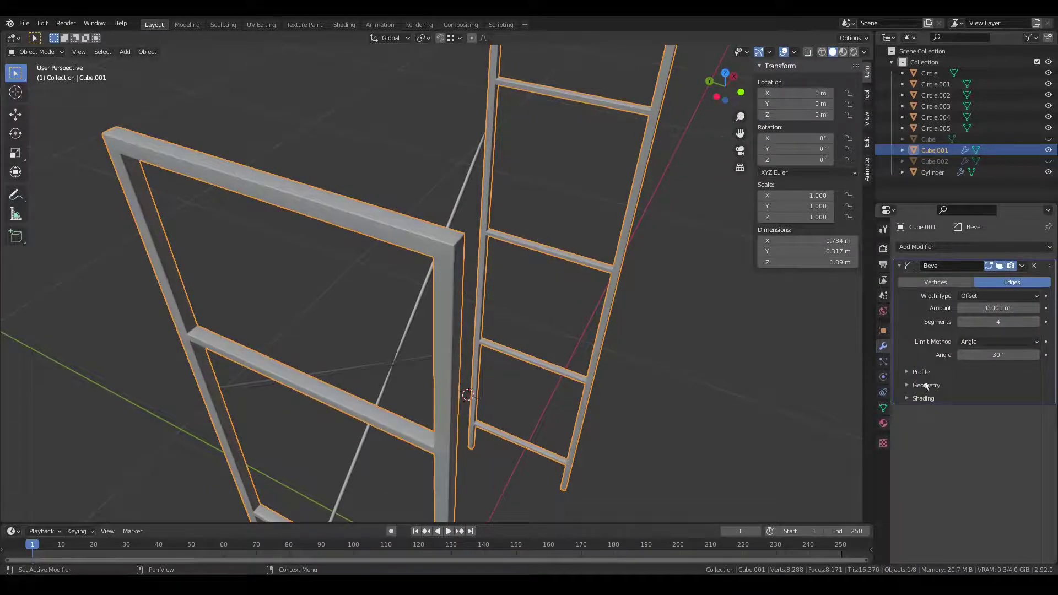
left_click(923, 398)
left_click(961, 420)
Enable Auto Smooth on the ladder frames' mesh normals.
left_click(883, 408)
left_click(960, 452)
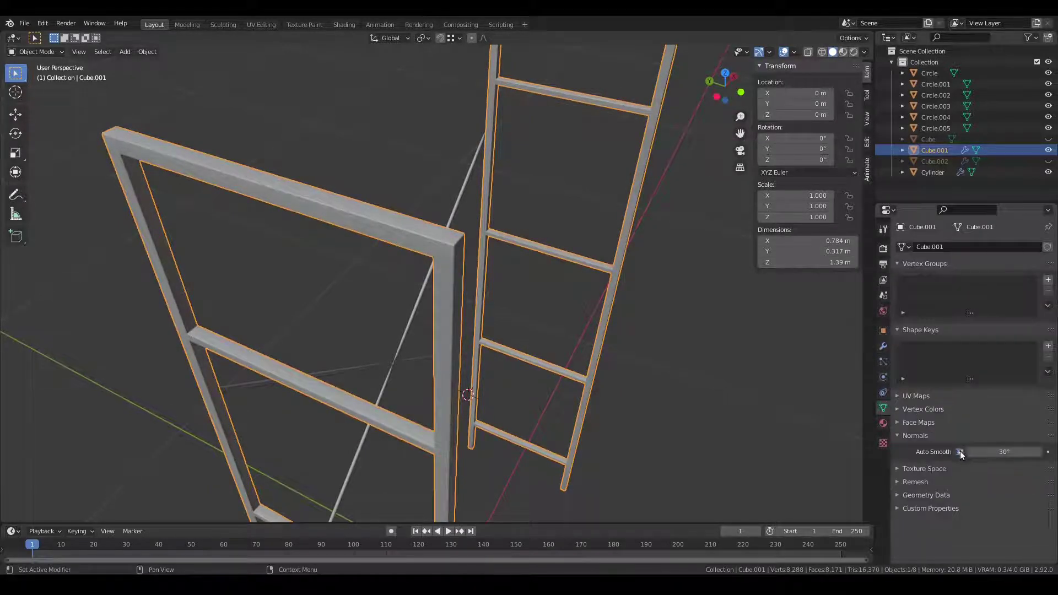
scroll(543, 401, "down", 3)
middle_click_drag(543, 401, 579, 403)
scroll(607, 351, "up", 5)
mouse_move(608, 351)
middle_mouse_down()
mouse_move(610, 426)
mouse_move(570, 209)
middle_mouse_up()
scroll(531, 317, "up", 2)
scroll(532, 314, "up", 3)
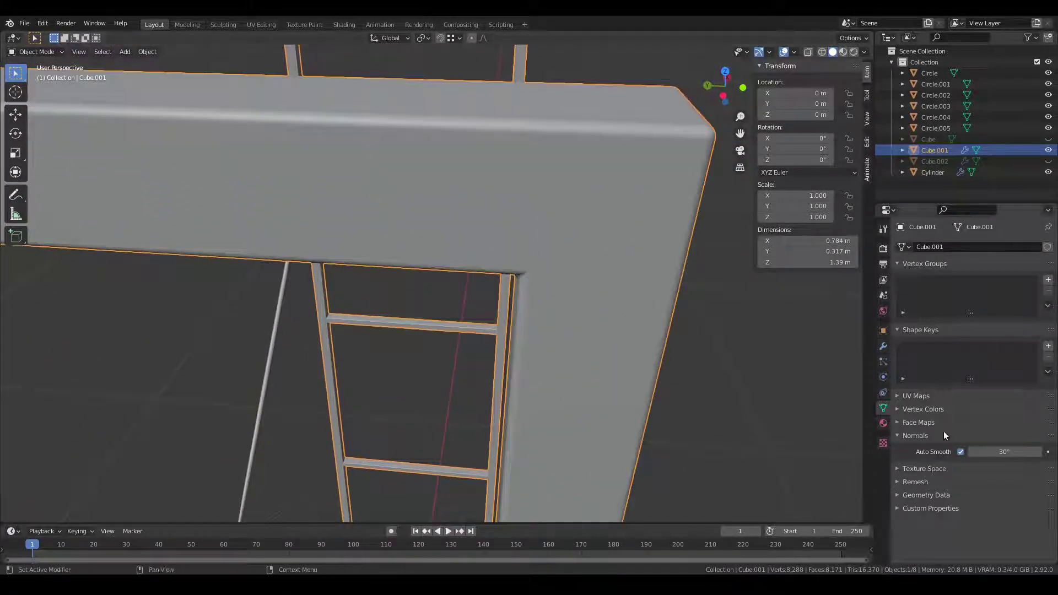
Set the bevel's outer miter to Arc, then hide the ladder frames.
left_click(884, 346)
left_click(923, 398)
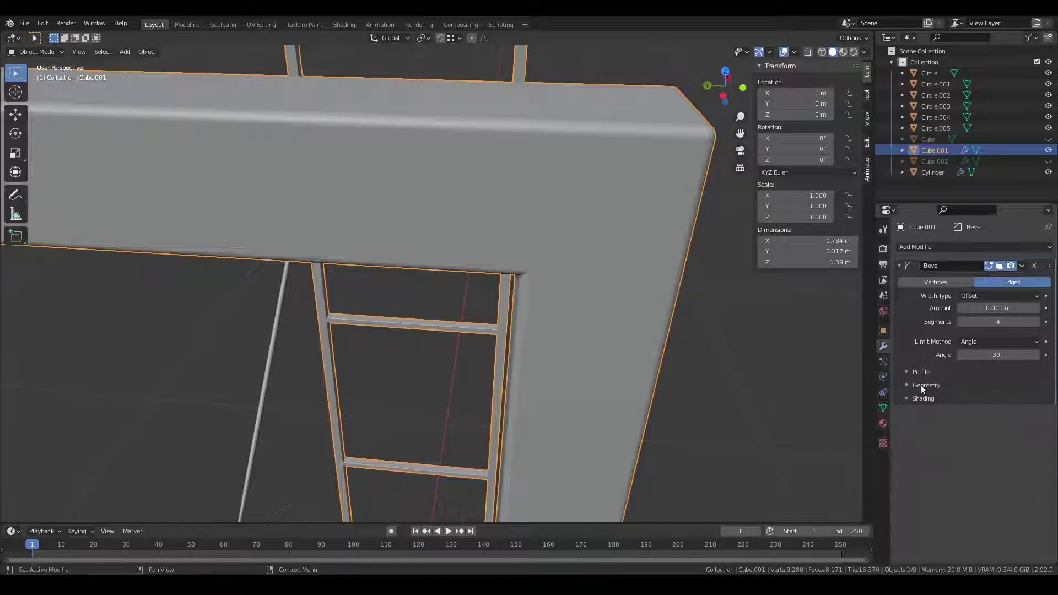
left_click(976, 402)
left_click(974, 439)
scroll(560, 363, "down", 5)
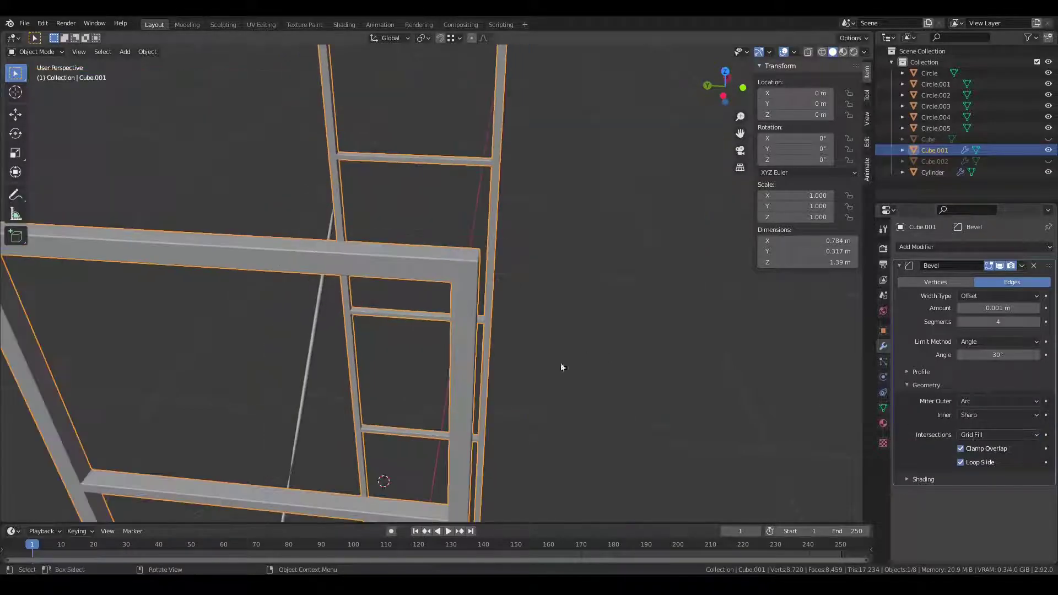
mouse_move(560, 363)
middle_mouse_down()
mouse_move(531, 277)
mouse_move(488, 293)
middle_mouse_up()
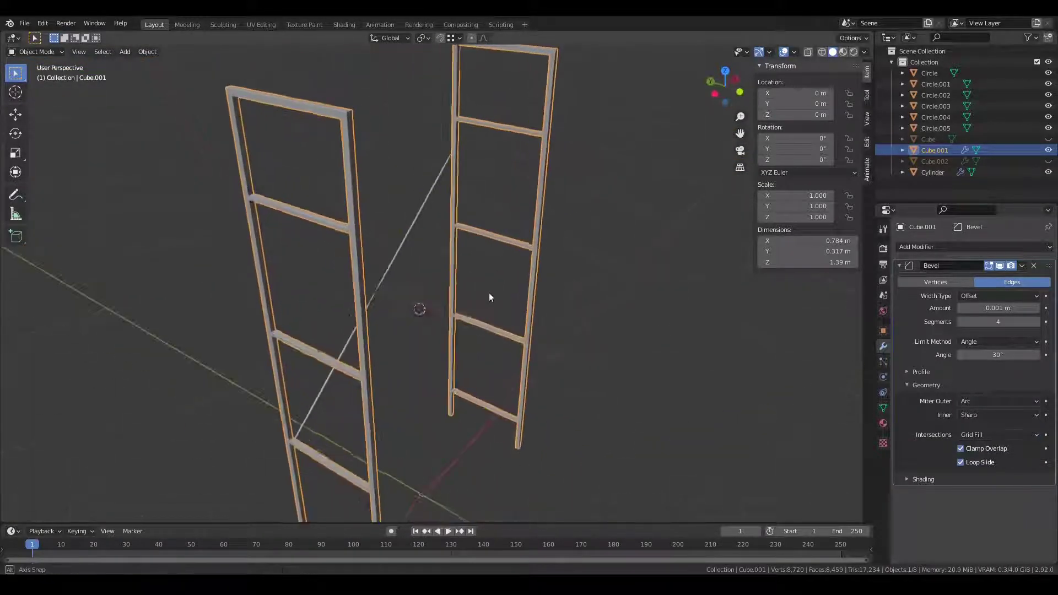
key("h")
scroll(488, 292, "up", 3)
Apply Shade Smooth to the cross-brace Cylinder rods.
left_click(371, 309)
right_click(370, 308)
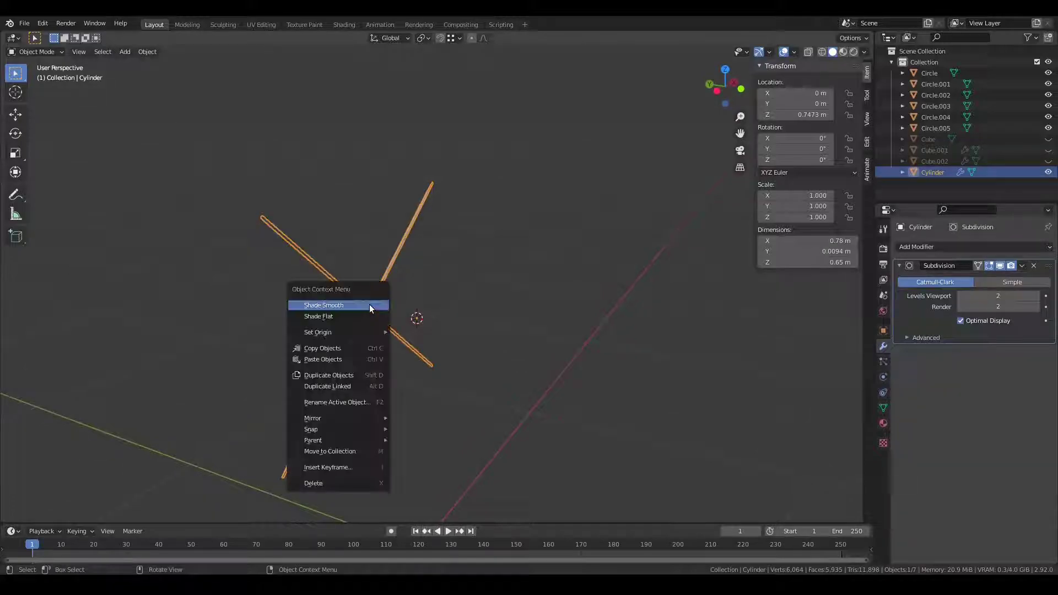
left_click(368, 306)
mouse_move(368, 306)
middle_mouse_down()
mouse_move(431, 339)
mouse_move(464, 248)
mouse_move(509, 325)
mouse_move(478, 147)
middle_mouse_up()
Reselect the cross-brace rods, smooth-shade them again, and hide them.
left_click(459, 236)
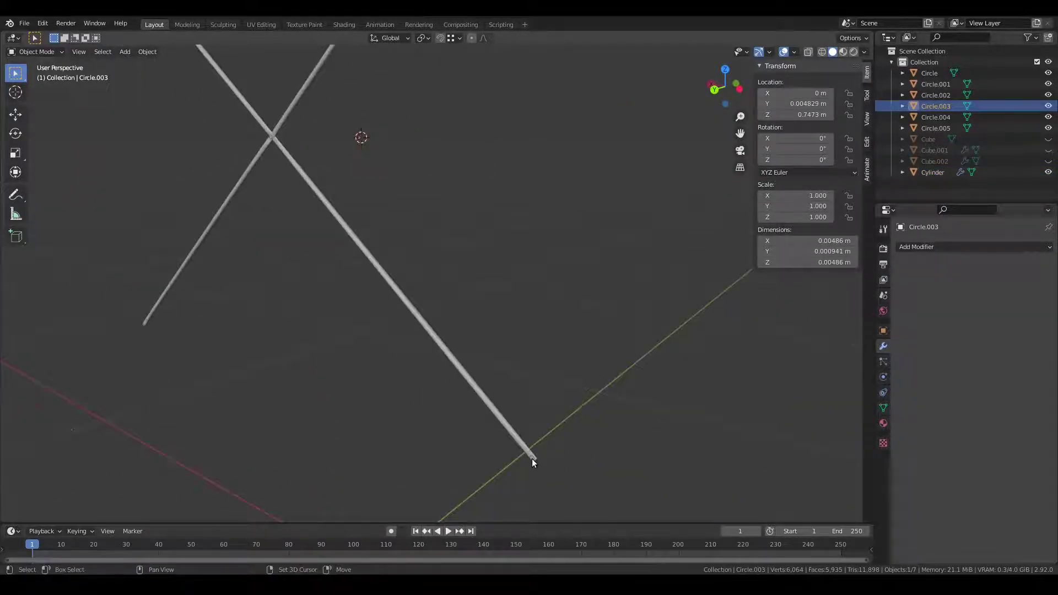
left_click(533, 459, "shift")
mouse_move(532, 459)
middle_mouse_down()
mouse_move(406, 311)
mouse_move(428, 256)
mouse_move(423, 230)
mouse_move(515, 291)
middle_mouse_up()
left_click(424, 229)
right_click(501, 296)
left_click(501, 296)
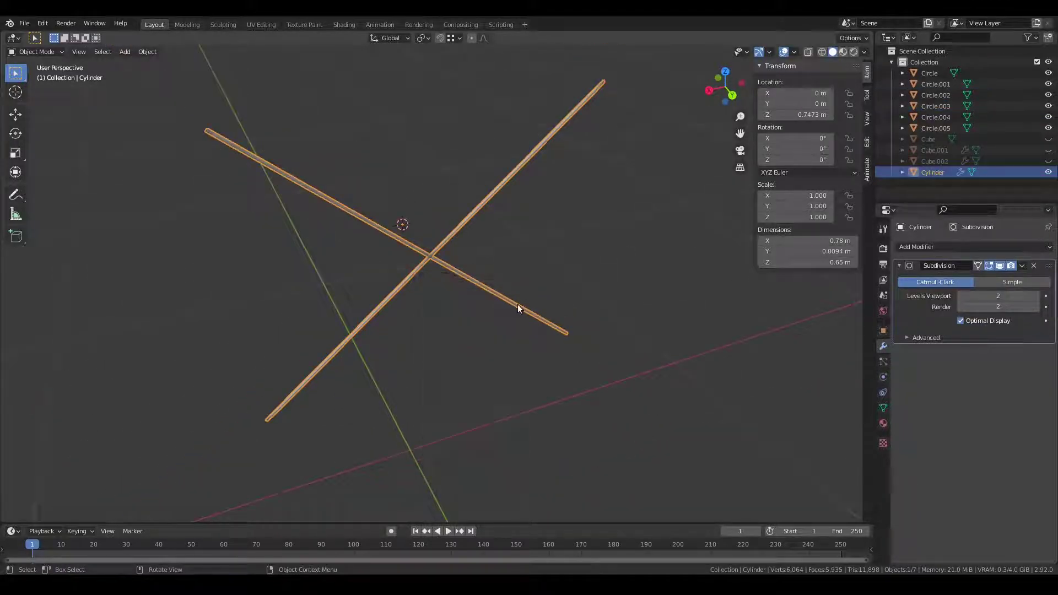
key("h")
Select and delete the six leftover Circle objects.
left_click(567, 333)
left_click(430, 256, "shift")
left_click(409, 425, "shift")
left_click(268, 421, "shift")
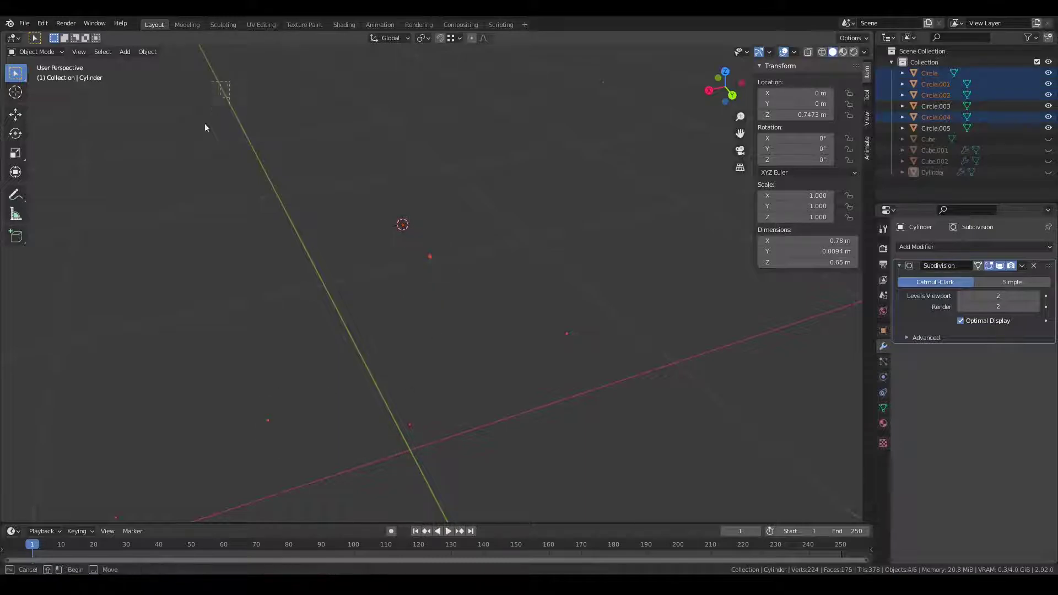
left_click(208, 132, "shift")
left_click(603, 82, "shift")
key("x")
left_click(533, 187)
mouse_move(534, 187)
middle_mouse_down()
mouse_move(475, 286)
mouse_move(408, 261)
mouse_move(516, 305)
middle_mouse_up()
Unhide all objects and delete the large helper Cube.
key("alt+h")
left_click(531, 434)
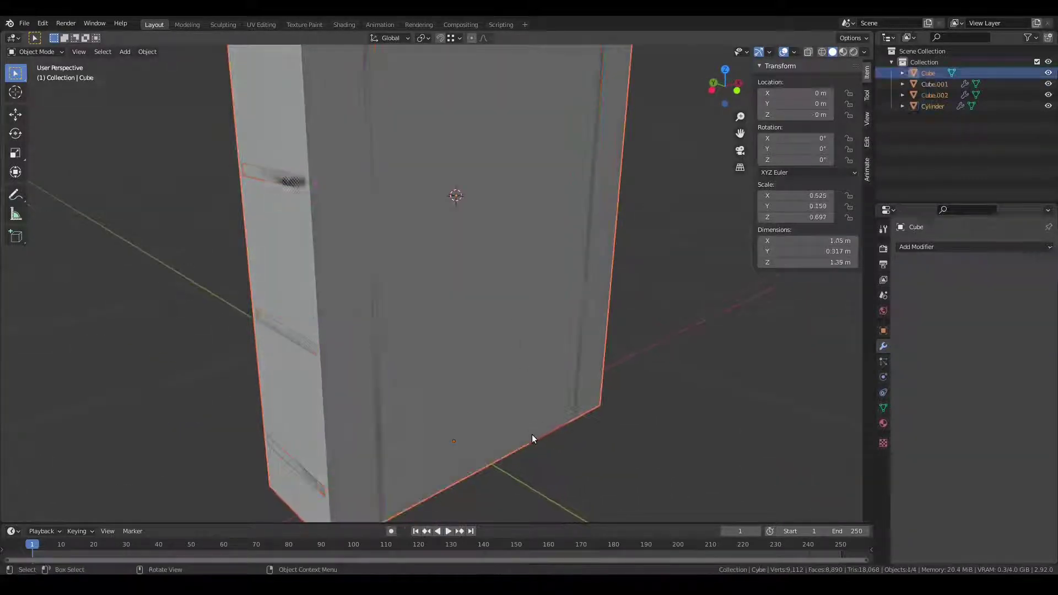
key("x")
left_click(540, 429)
mouse_move(527, 370)
middle_mouse_down()
mouse_move(501, 275)
mouse_move(454, 325)
mouse_move(544, 392)
middle_mouse_up()
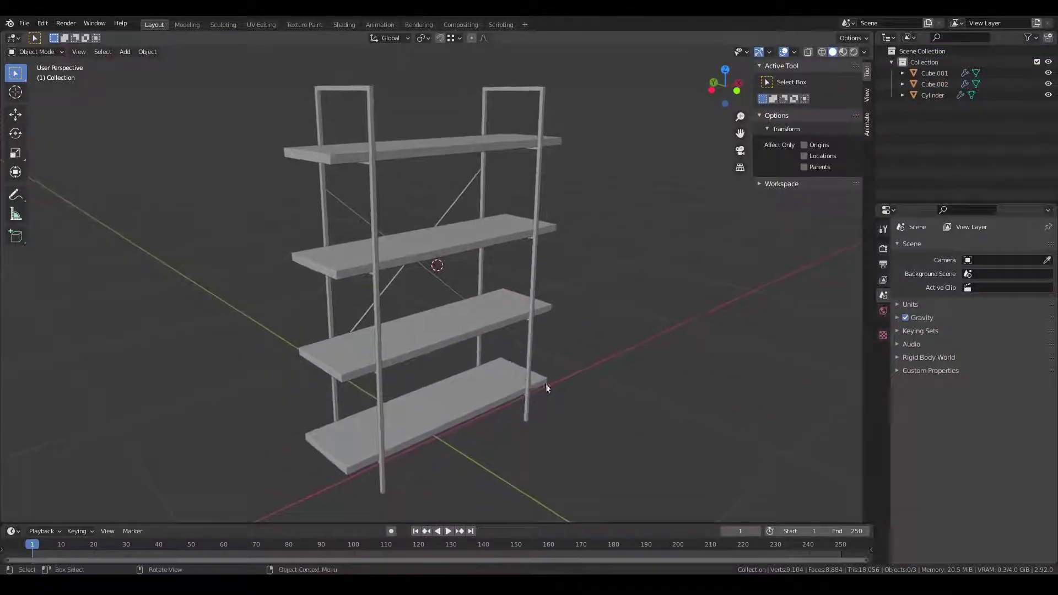
Save as 'Industrial Bookcase Open Etagere Book Shelf Metal Wood, Gray Wash, 4 Shelves' in Home > Blender > CGTrader.
left_click(24, 24)
left_click(43, 99)
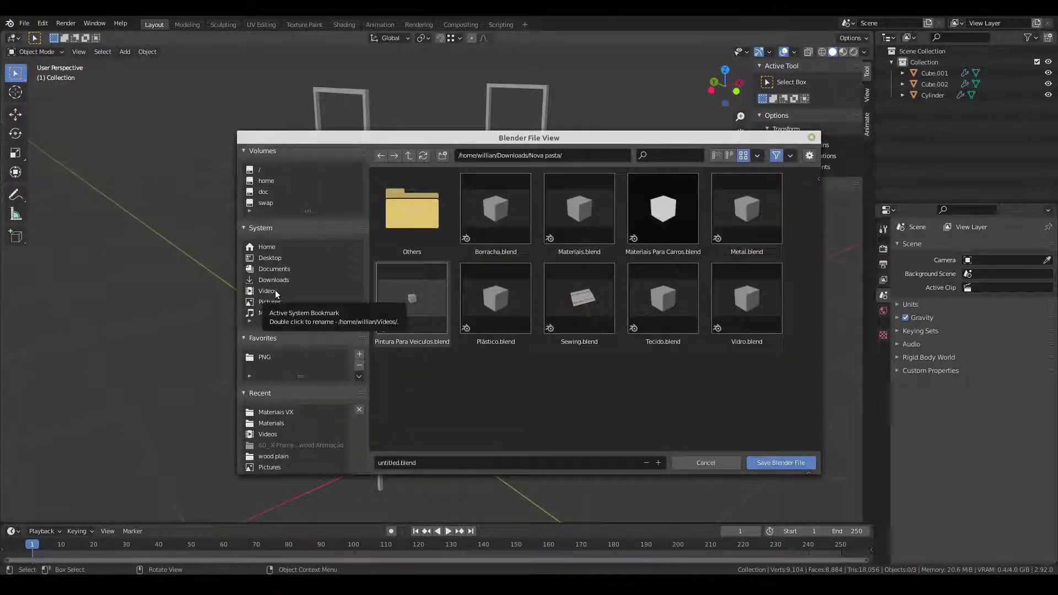
left_click(267, 248)
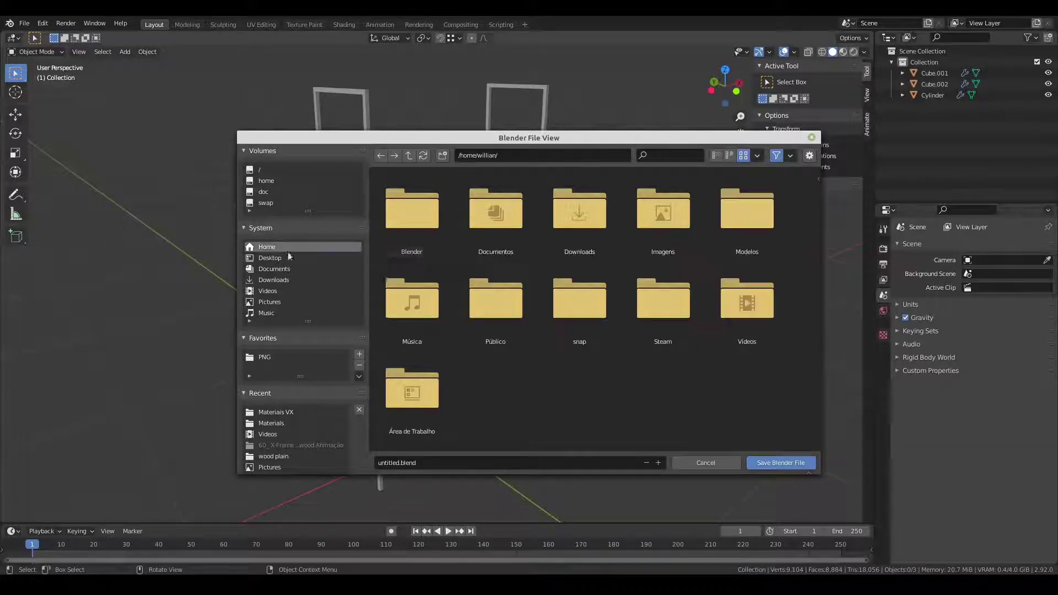
left_click(416, 215)
double_click(587, 223)
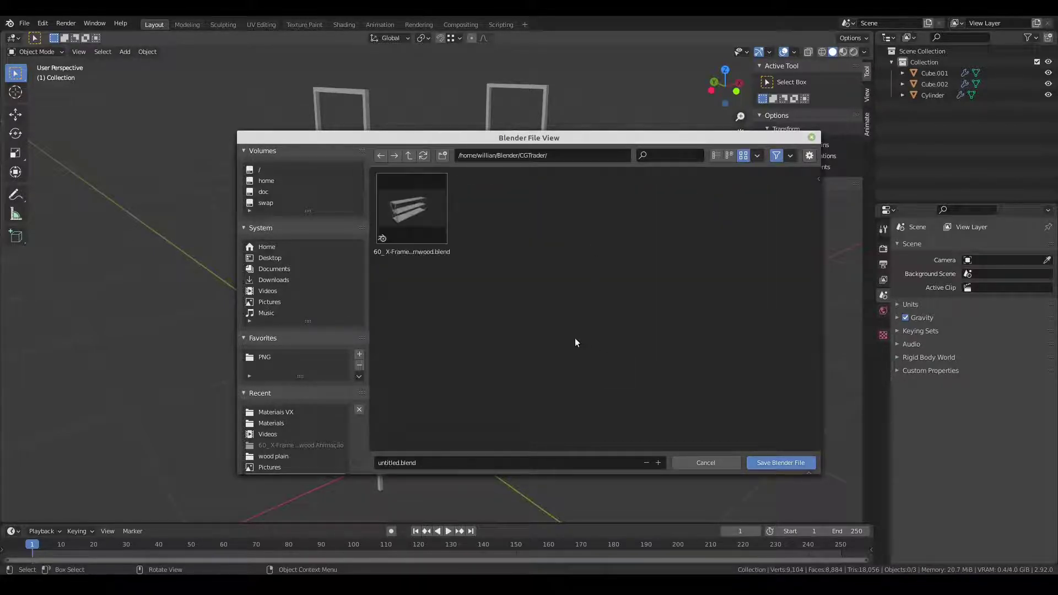
left_click(543, 463)
type("Industrial Bookcase Open Etagere Book Shelf Metal Wood, Gray Wash, 4 Shelves")
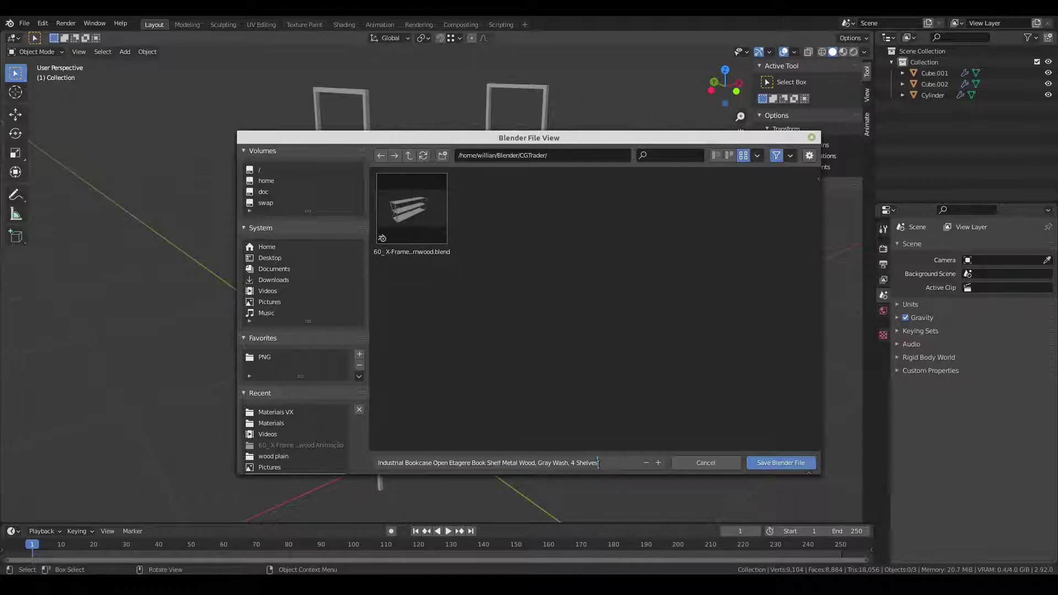
left_click(785, 464)
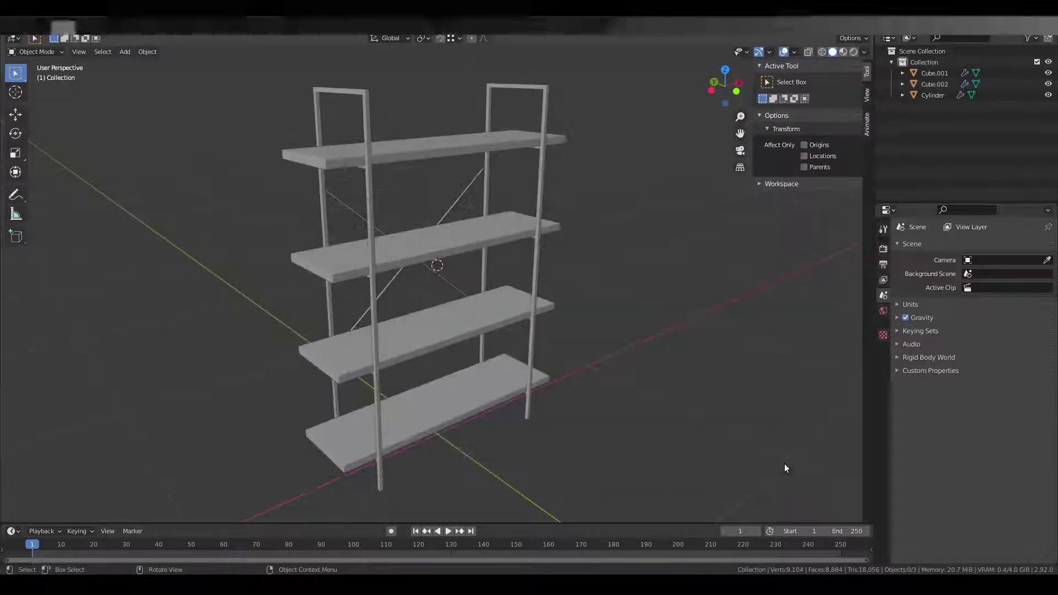